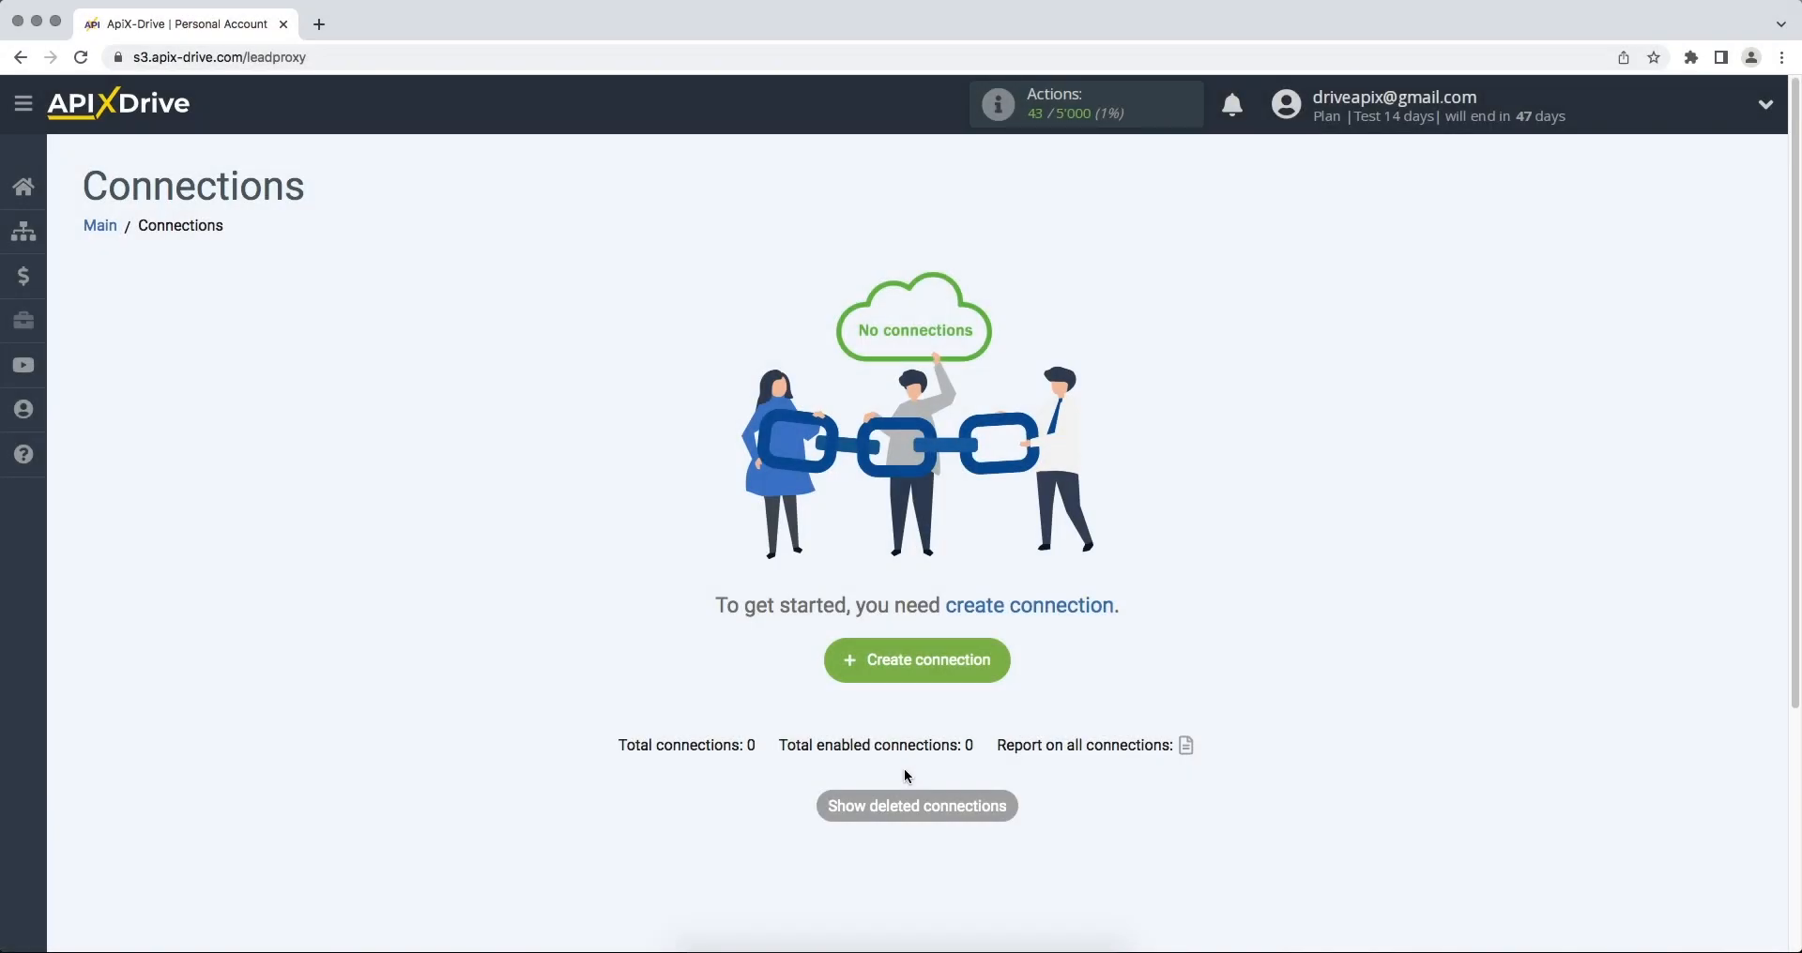
# - Start a new connection with Smartsheet as the data source system
pyautogui.click(839, 677)
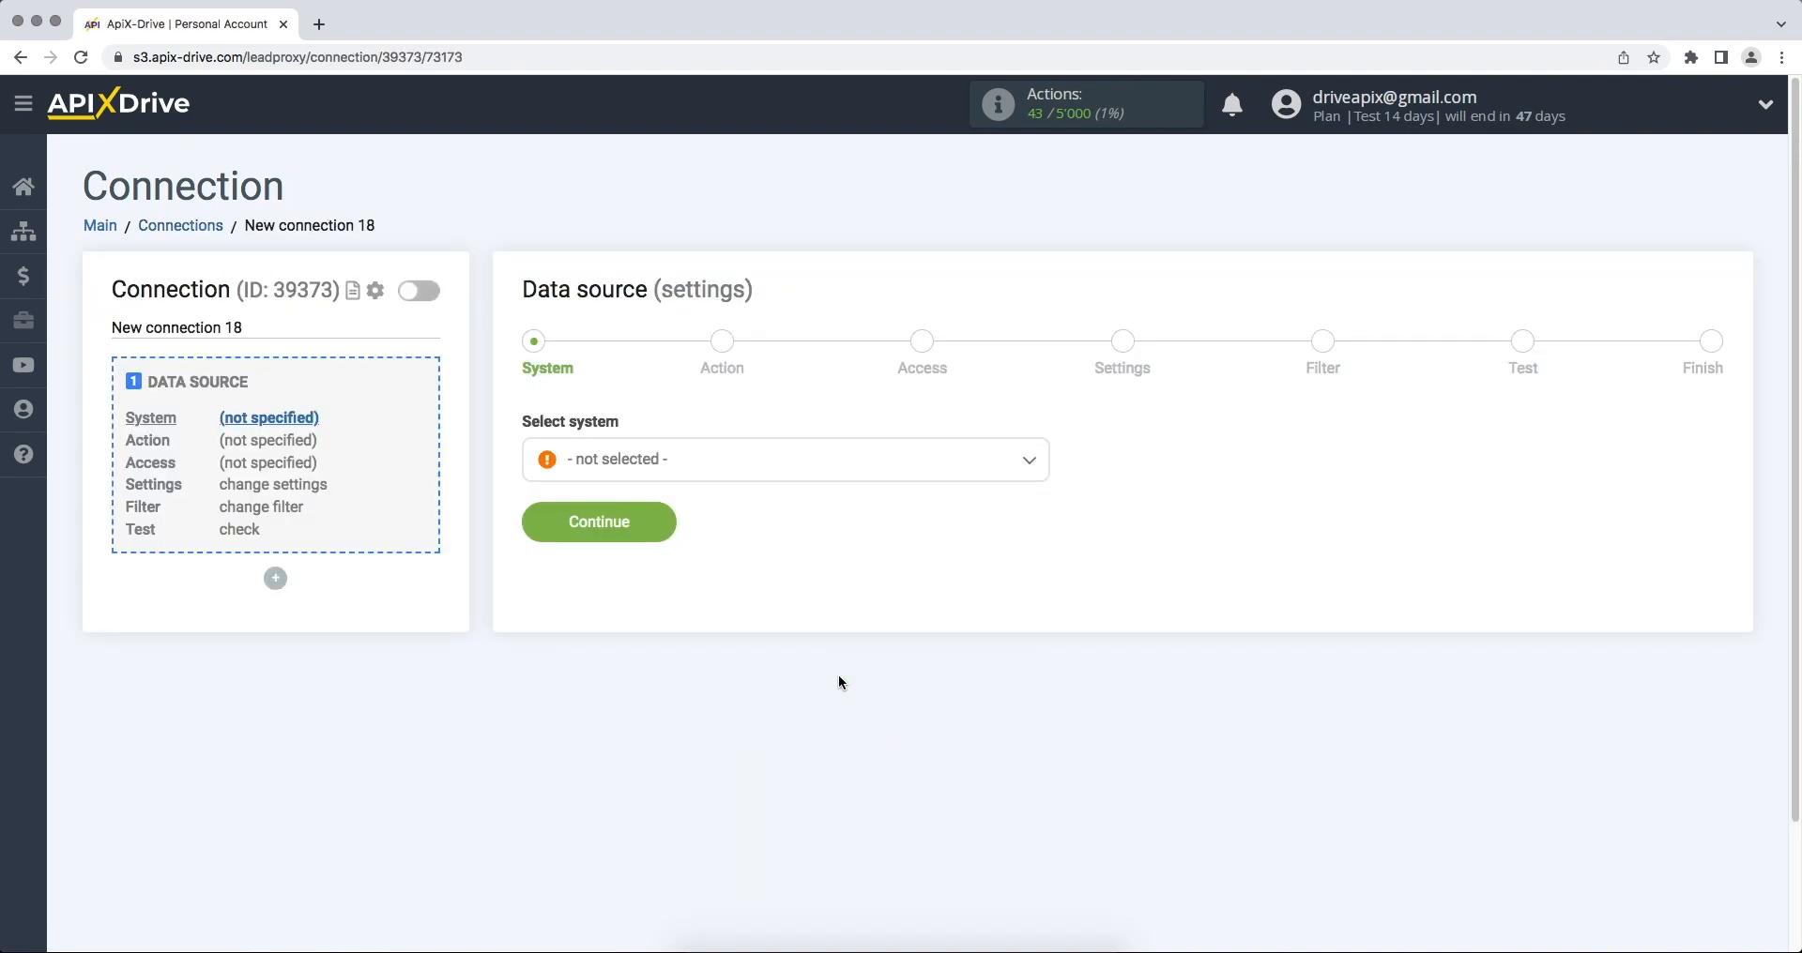
pyautogui.click(868, 476)
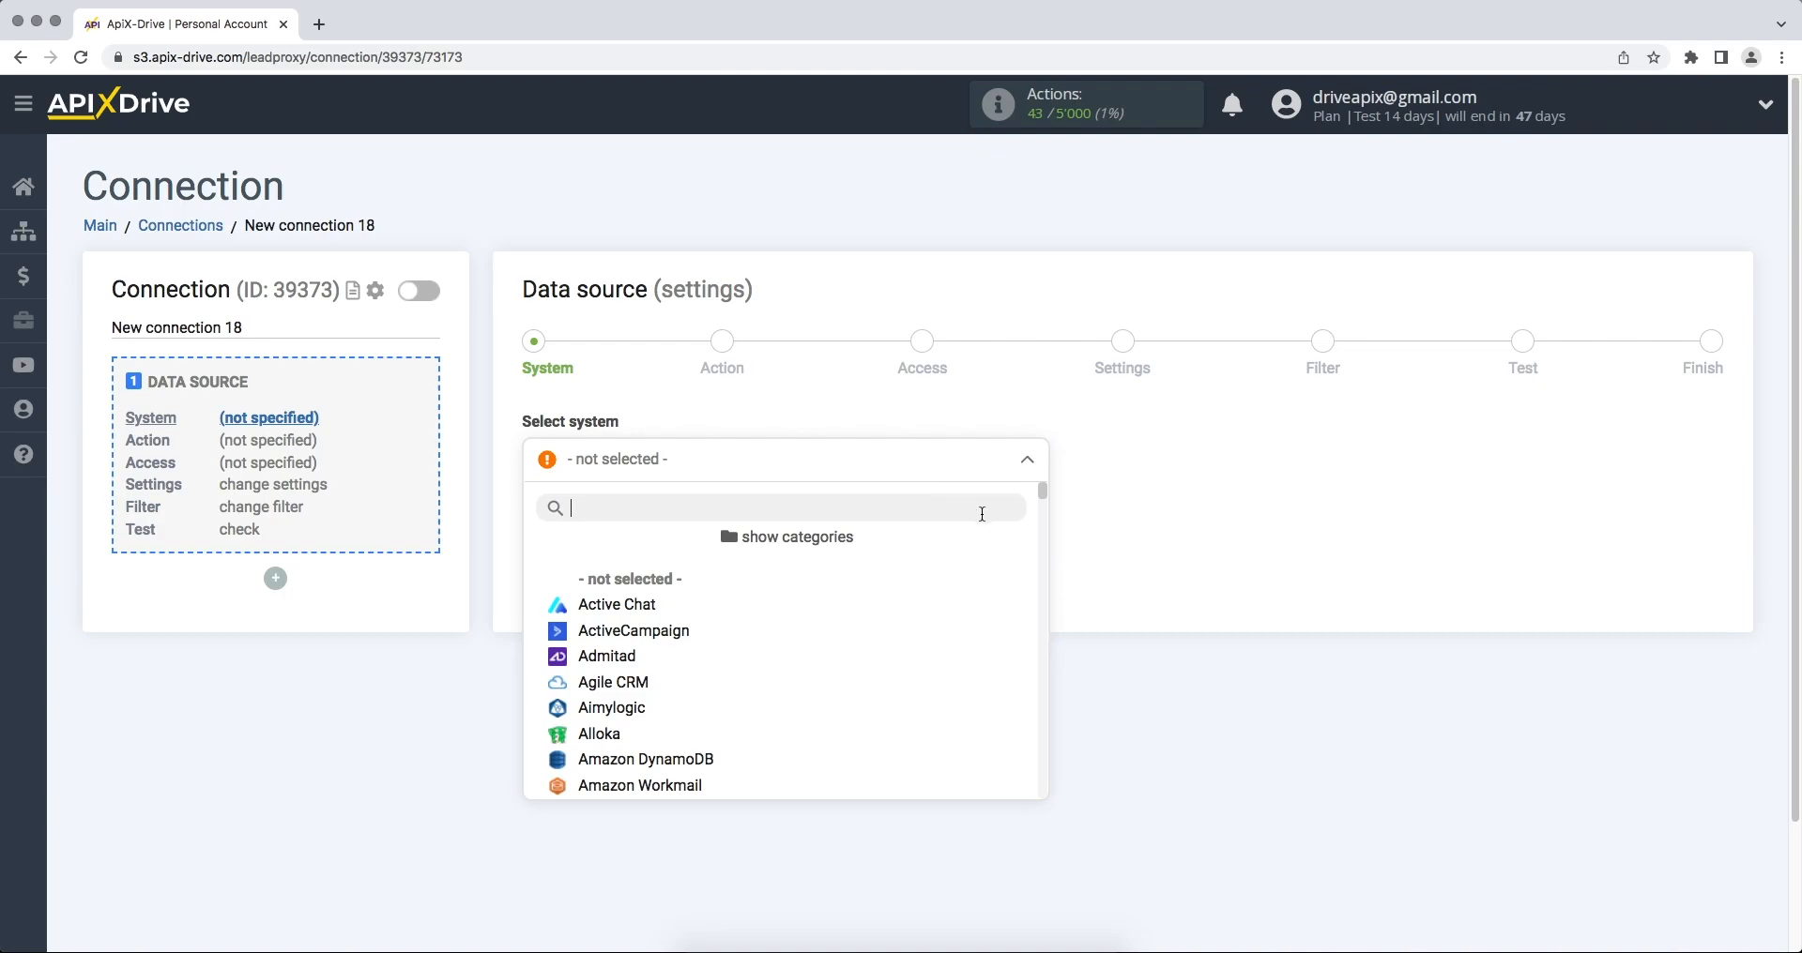
pyautogui.moveTo(1041, 495); pyautogui.dragTo(836, 732)
pyautogui.click(668, 711)
pyautogui.click(537, 535)
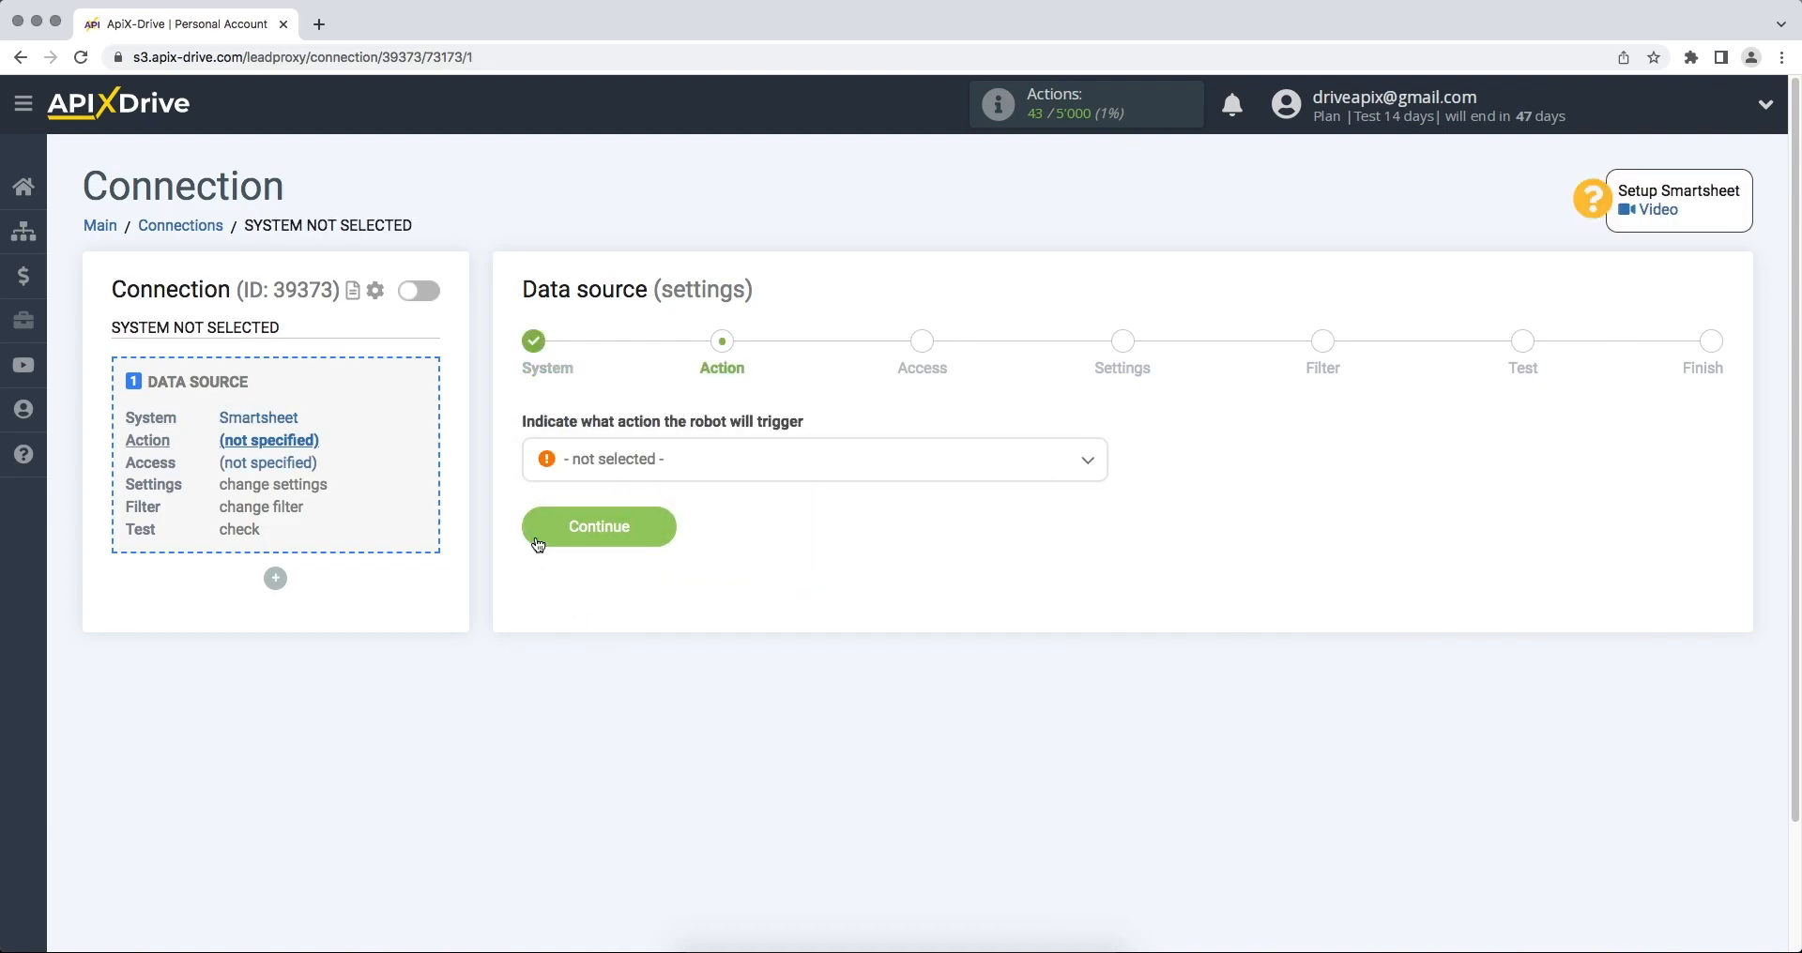
# - Choose Get ROWS (new) as the Smartsheet trigger action
pyautogui.click(611, 477)
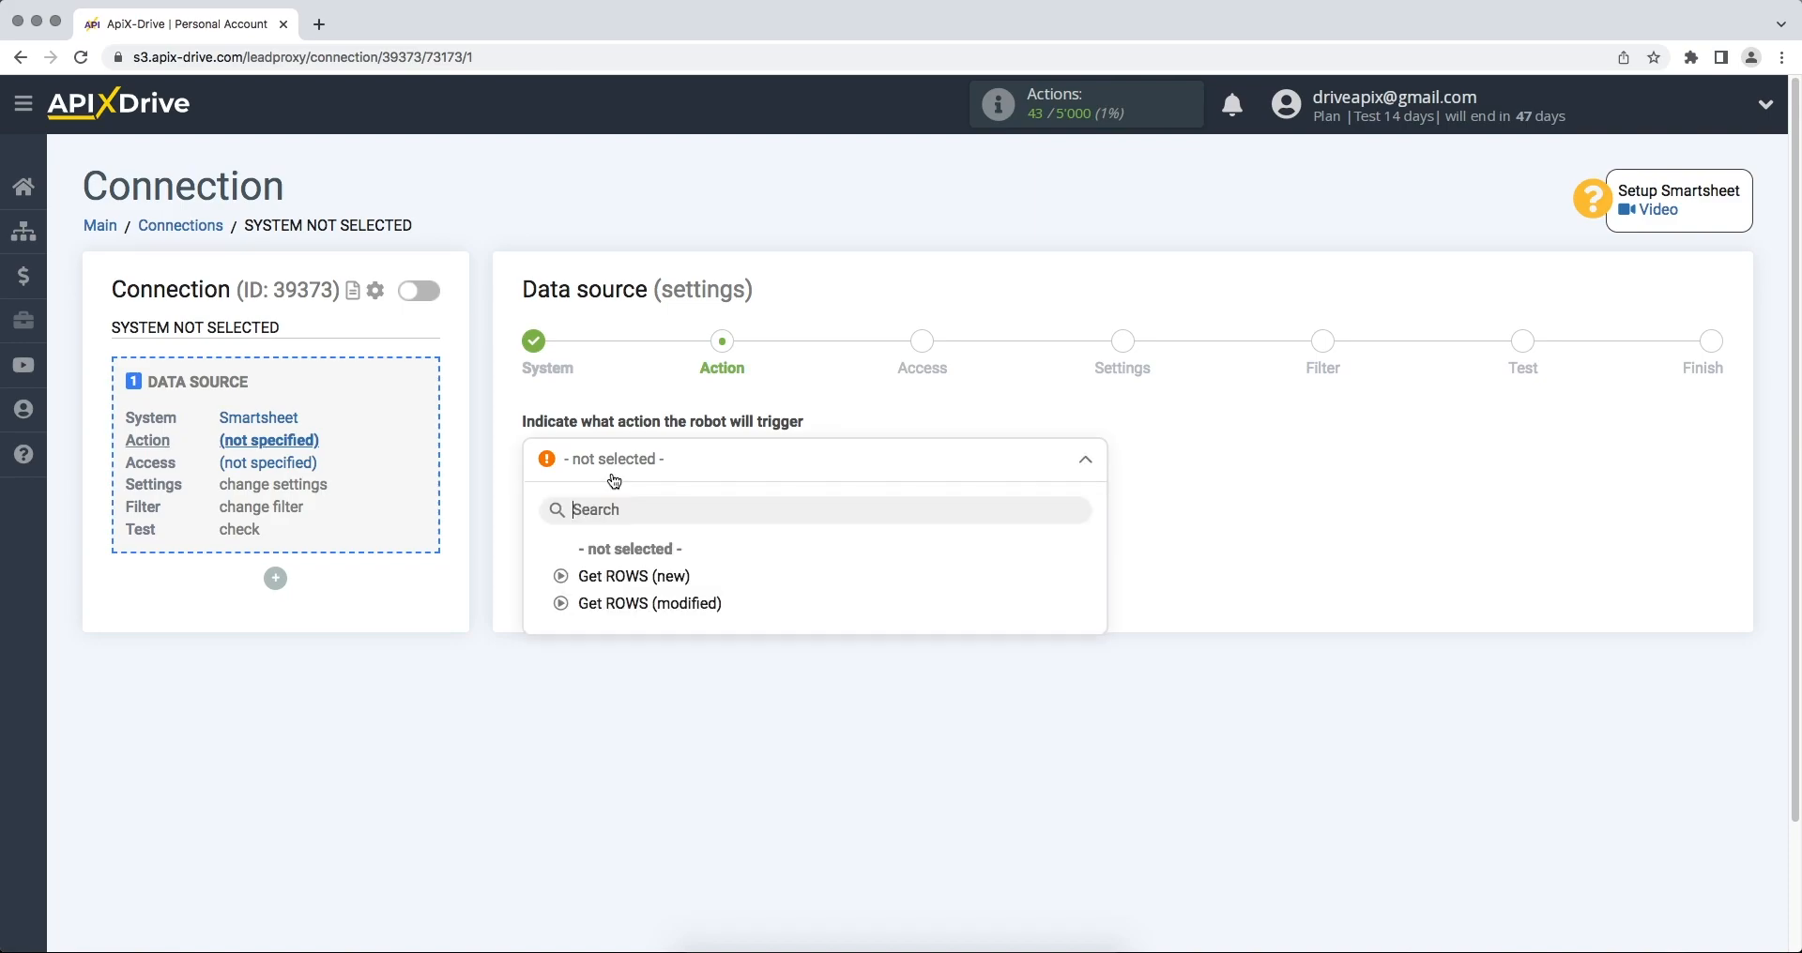
pyautogui.click(611, 572)
pyautogui.click(549, 531)
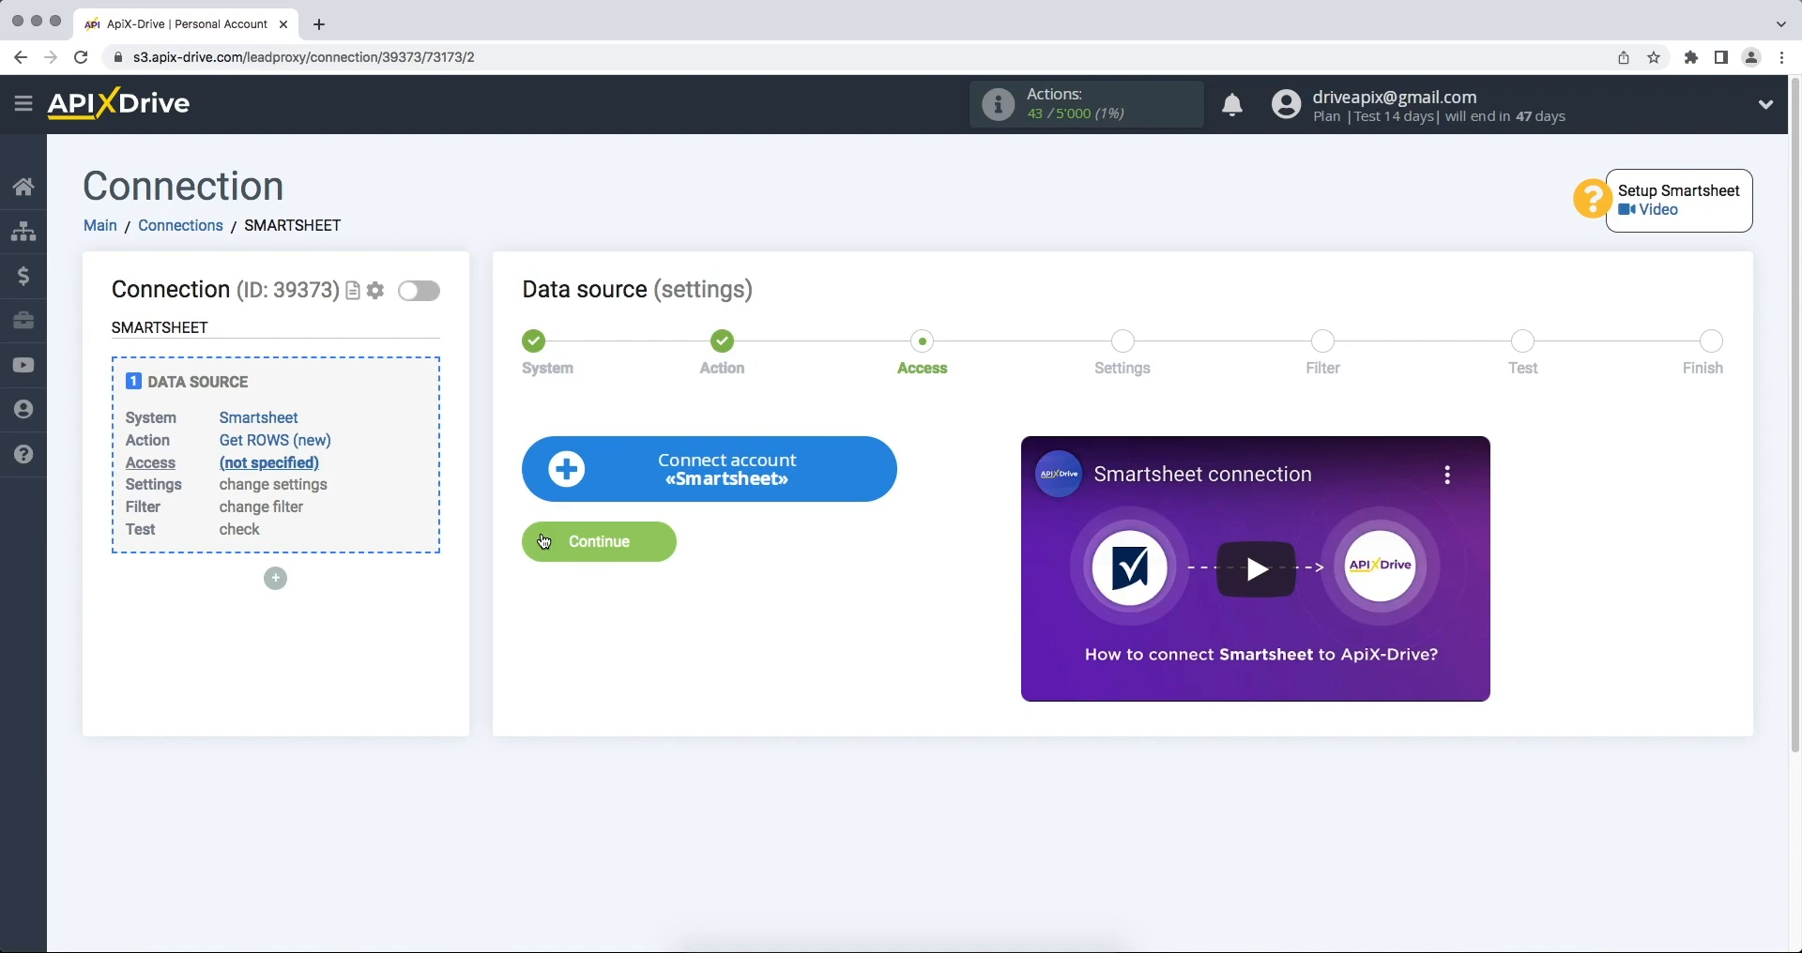
# - Sign in to Smartsheet with the account e-mail and password, then allow ApiX-Drive access
pyautogui.click(554, 489)
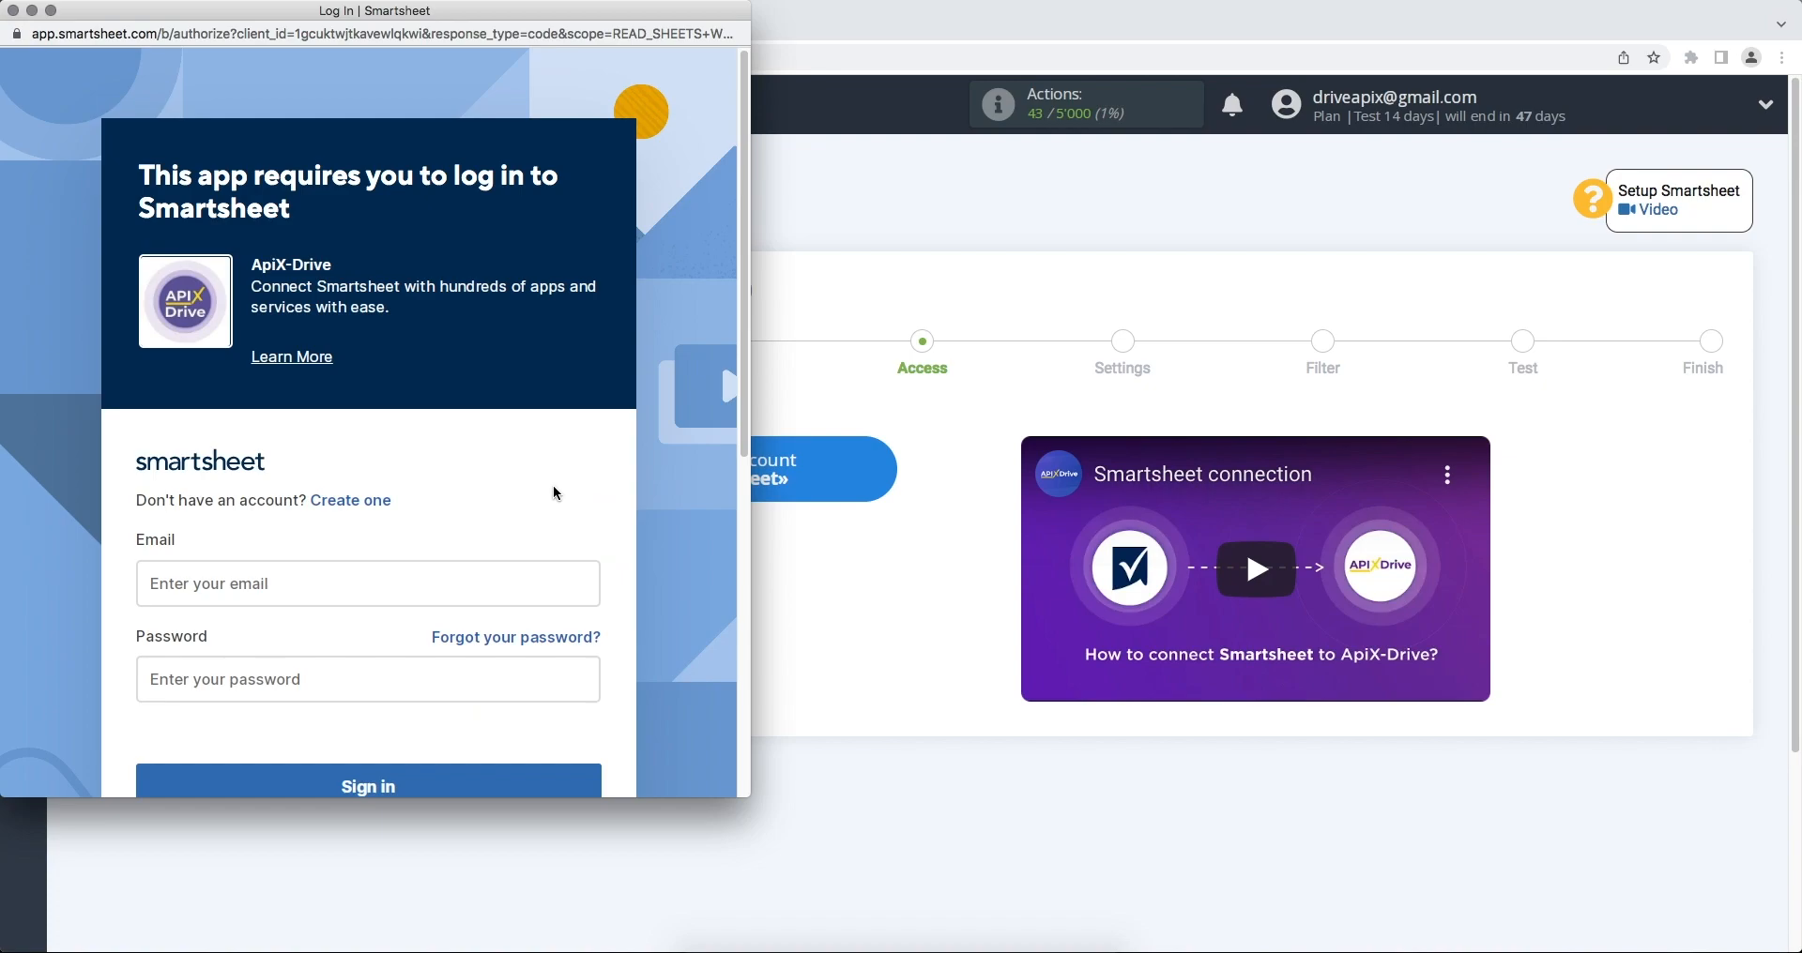
pyautogui.click(422, 583)
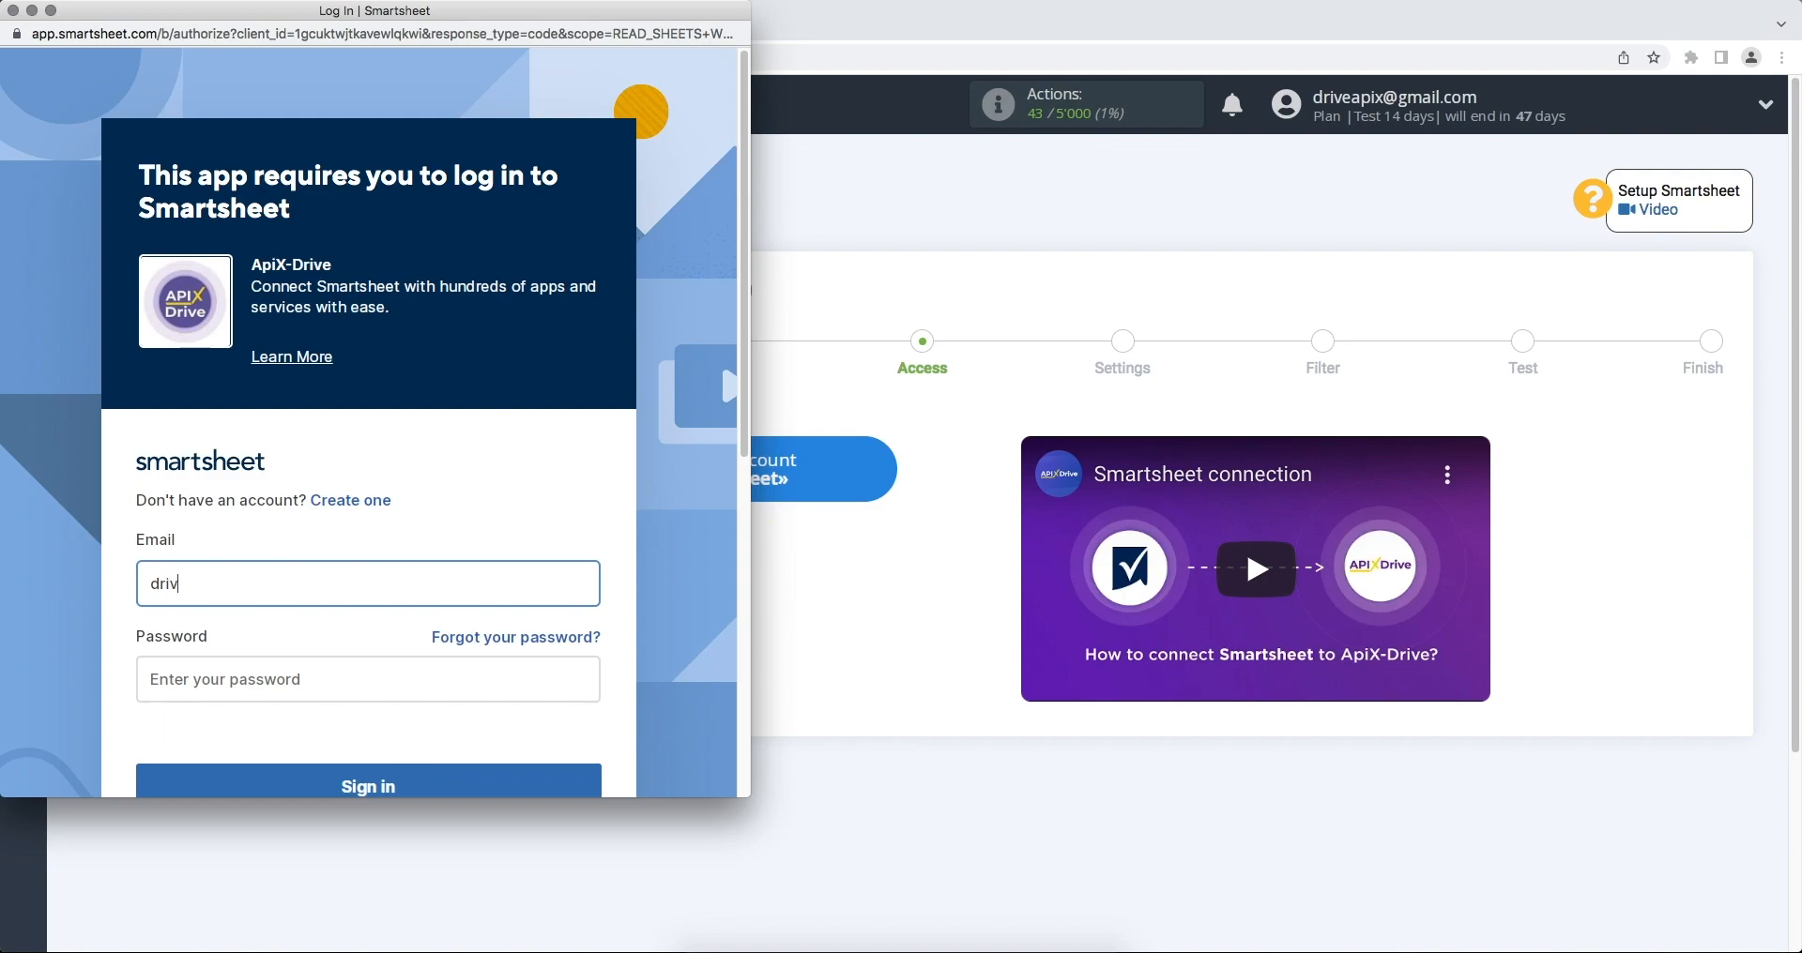
pyautogui.click(426, 686)
pyautogui.write('••••••••••')
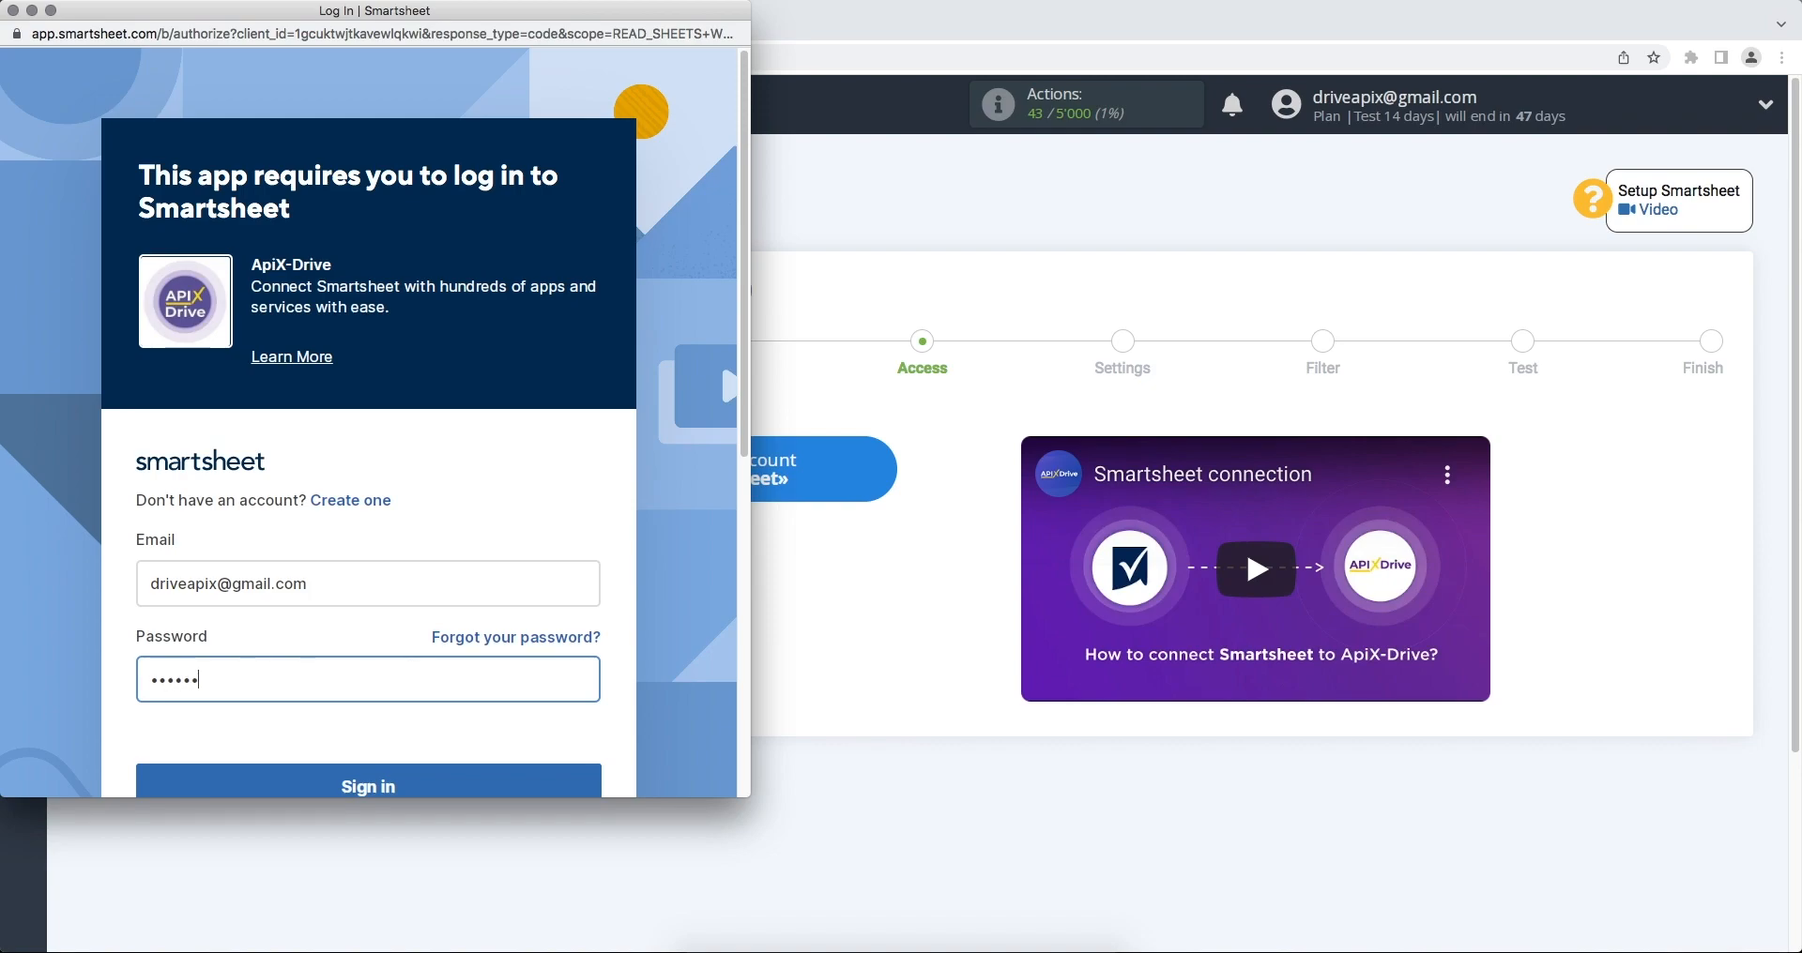
pyautogui.write('•••')
pyautogui.scroll(-2, 429, 657)
pyautogui.click(429, 713)
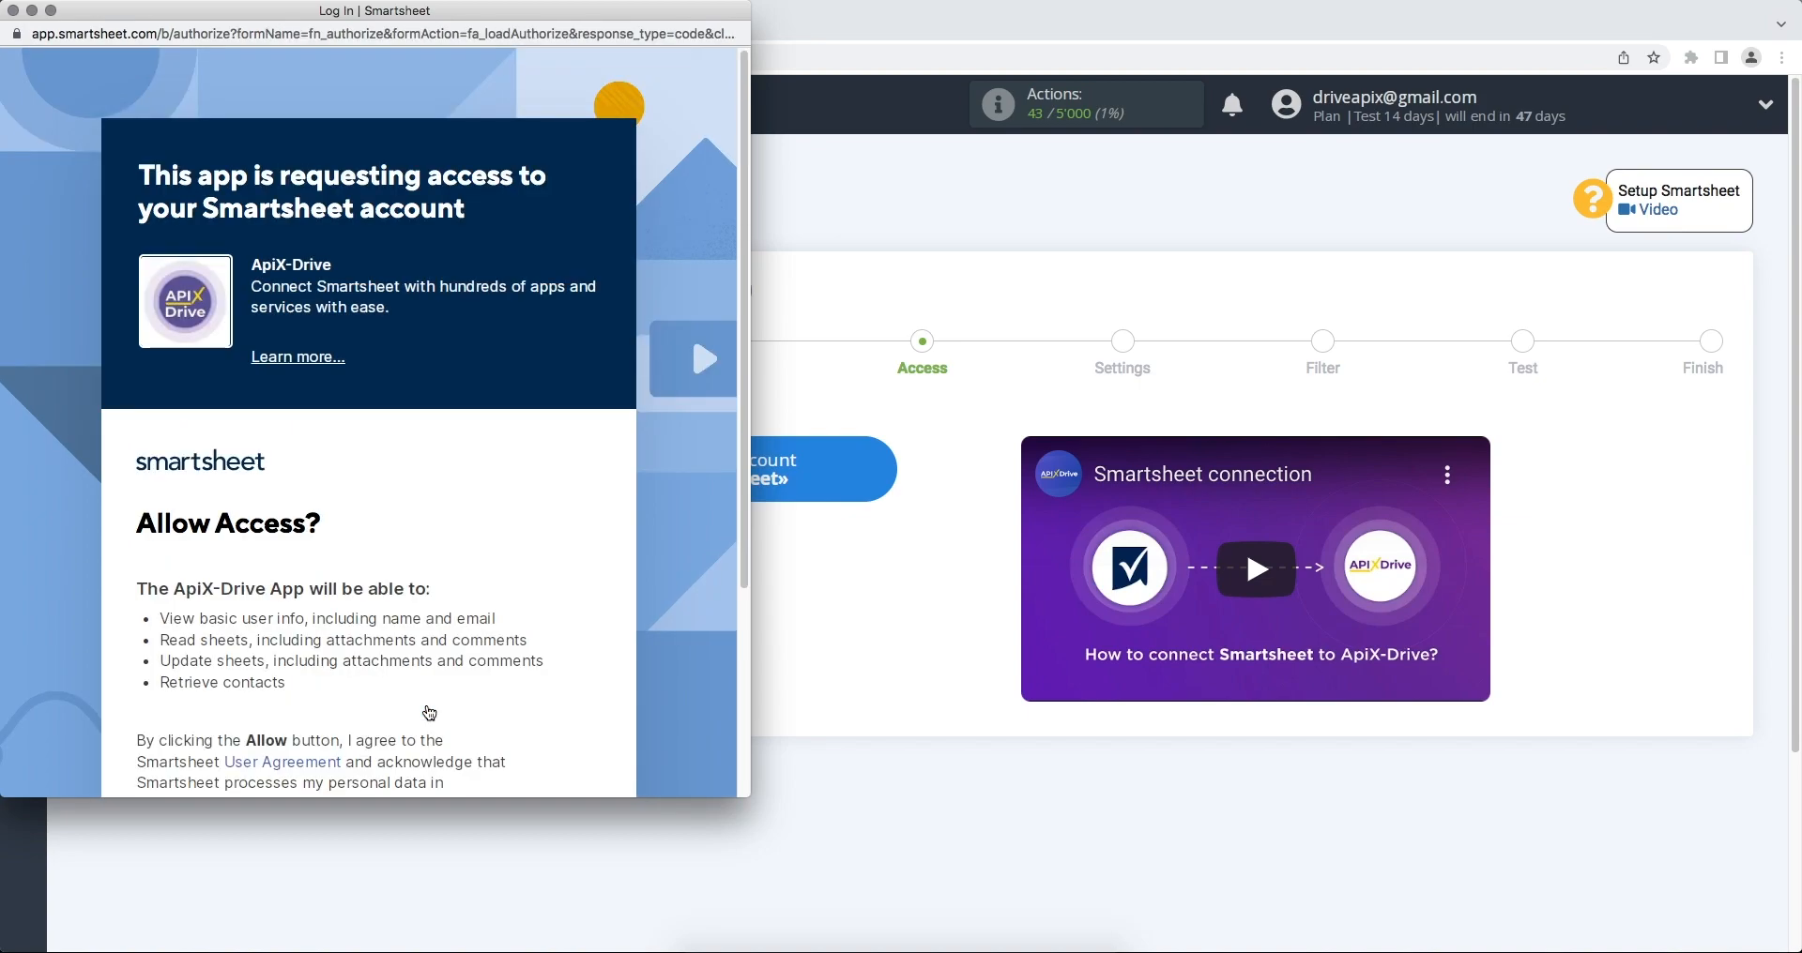
pyautogui.scroll(-2, 429, 713)
pyautogui.click(421, 747)
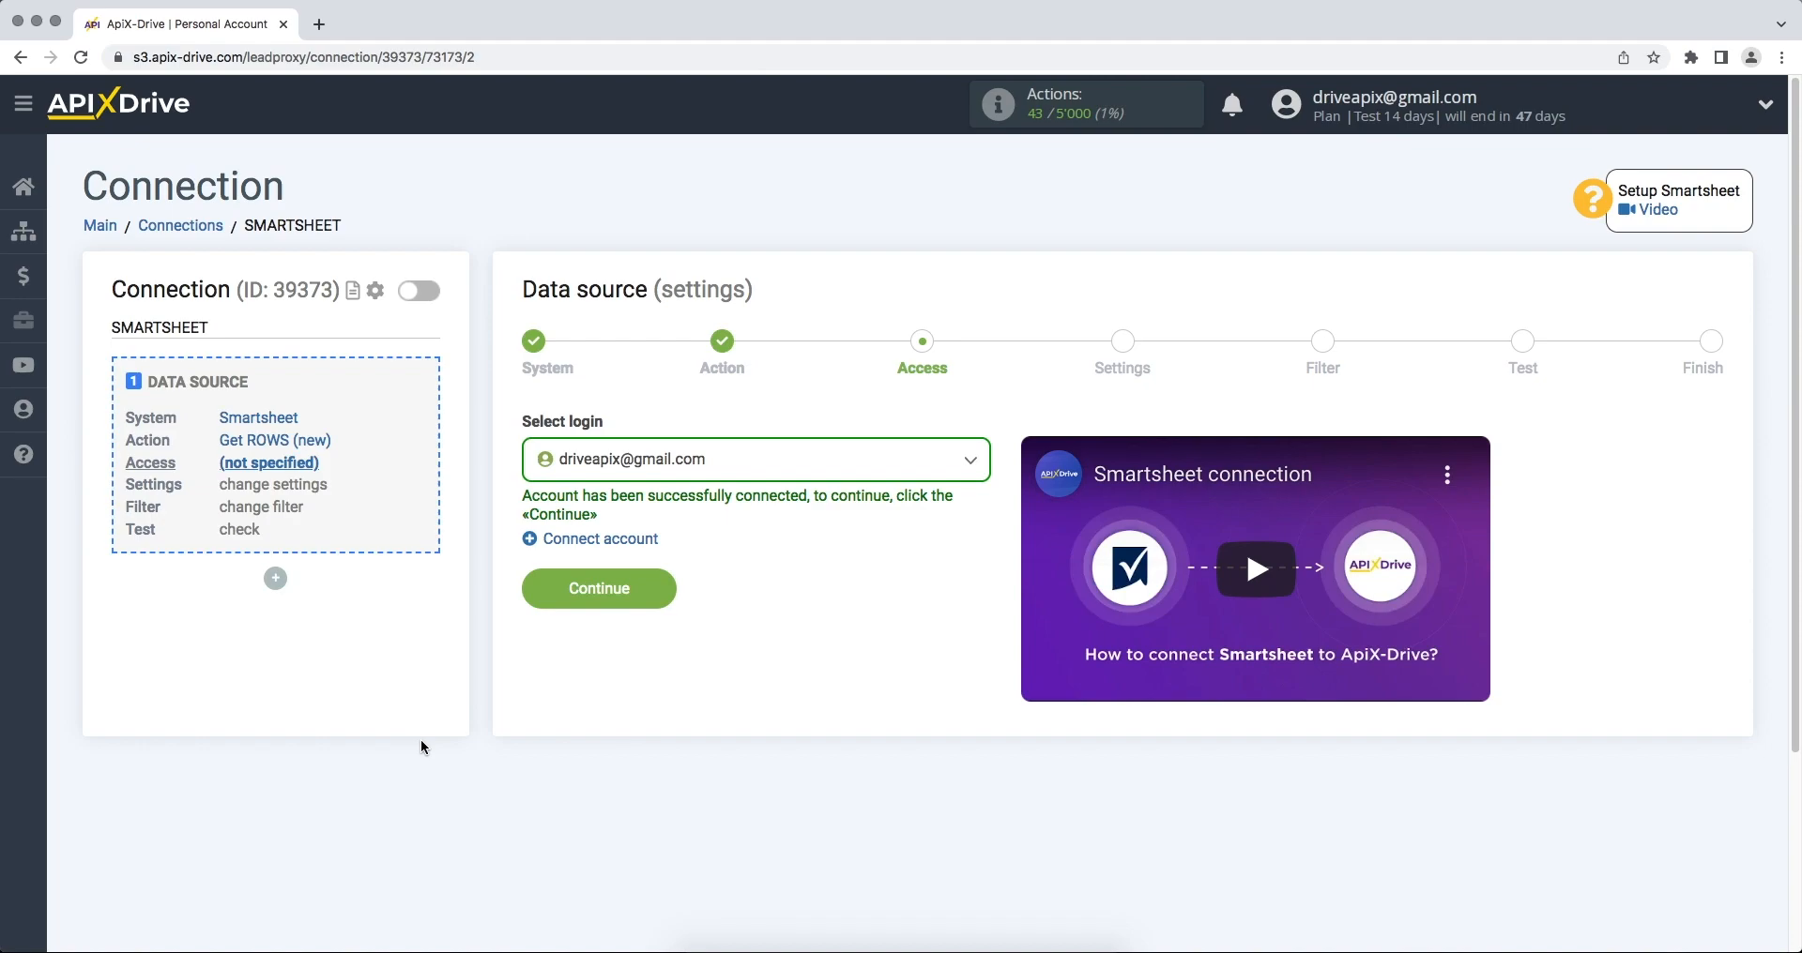
# - Choose the connected Smartsheet account as the login
pyautogui.click(674, 481)
pyautogui.click(649, 611)
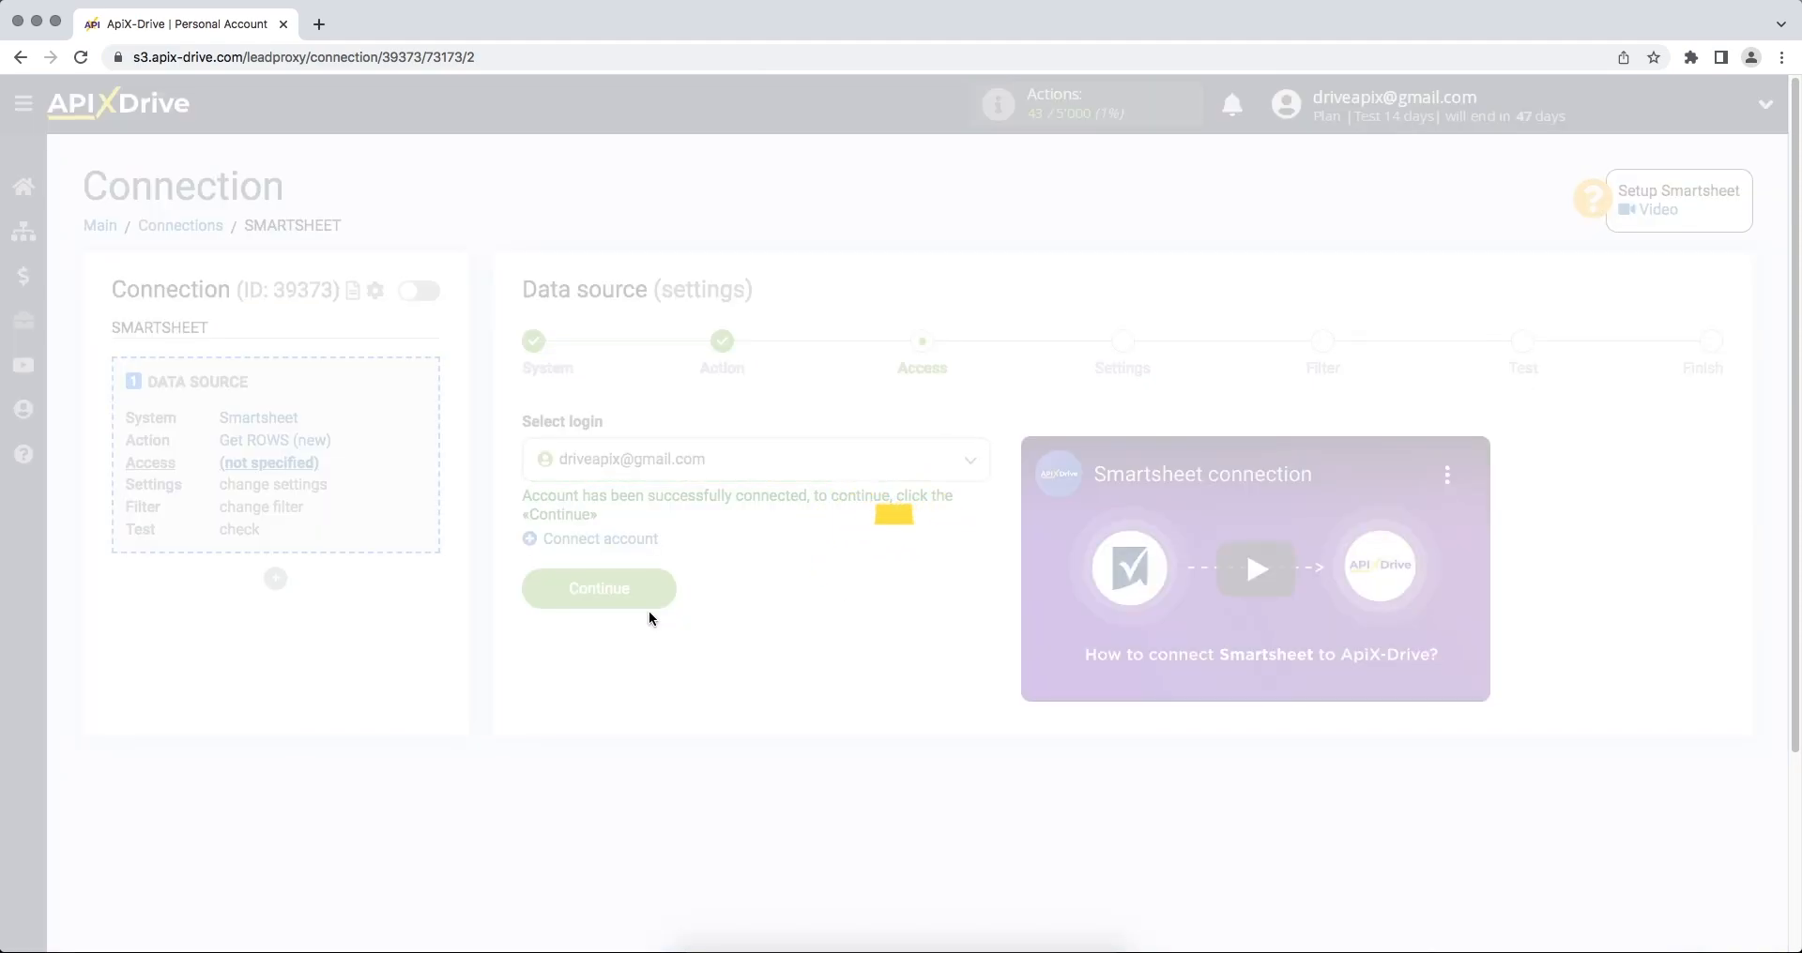
pyautogui.click(531, 583)
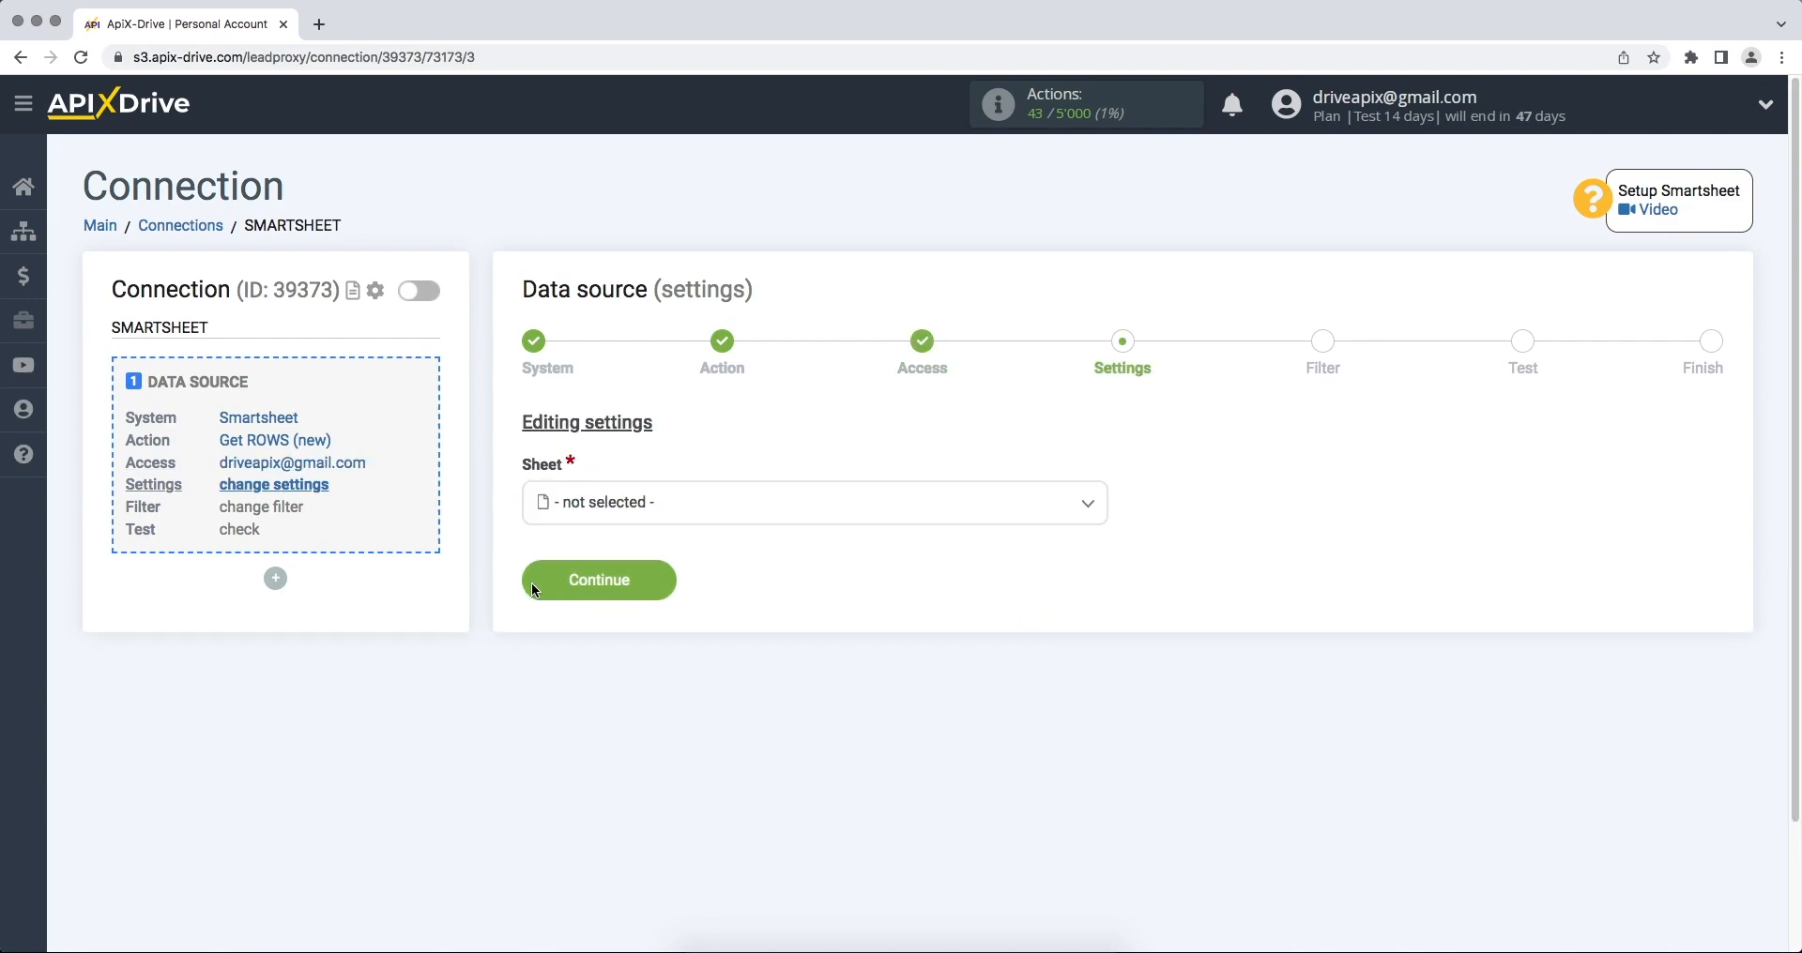
# - Select the ApiX-Drive sheet, skip the filter, and accept the loaded test row
pyautogui.click(602, 515)
pyautogui.click(603, 624)
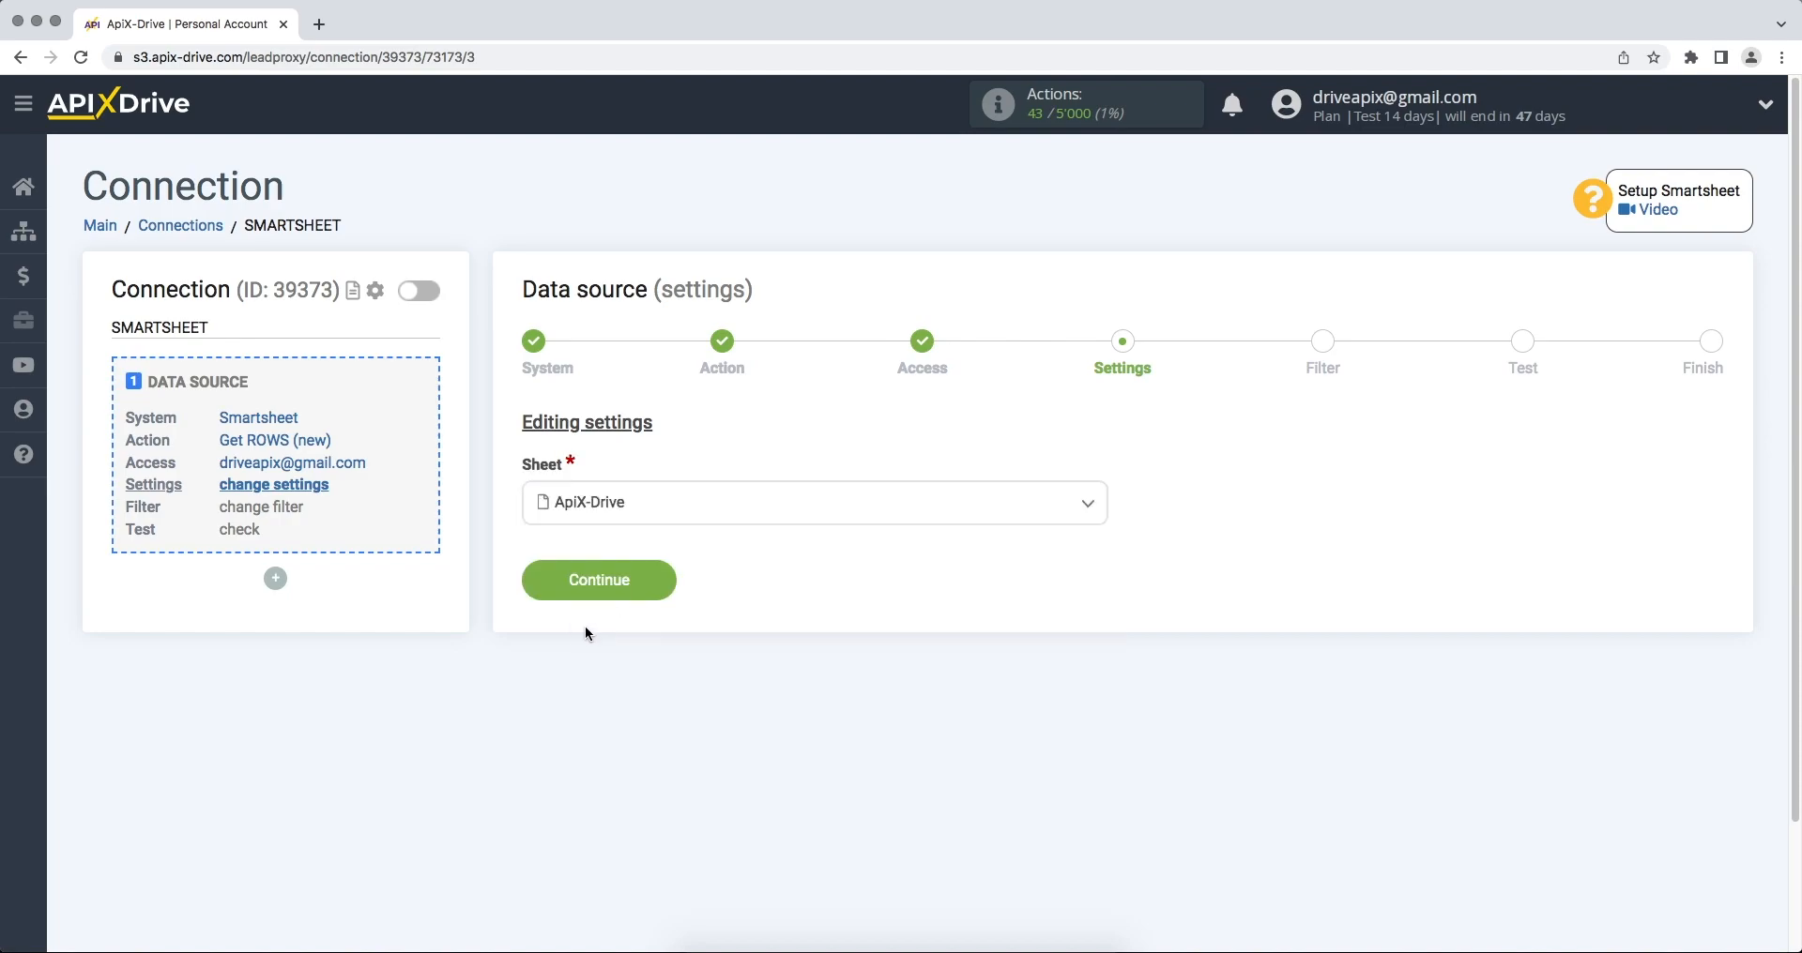
pyautogui.click(531, 584)
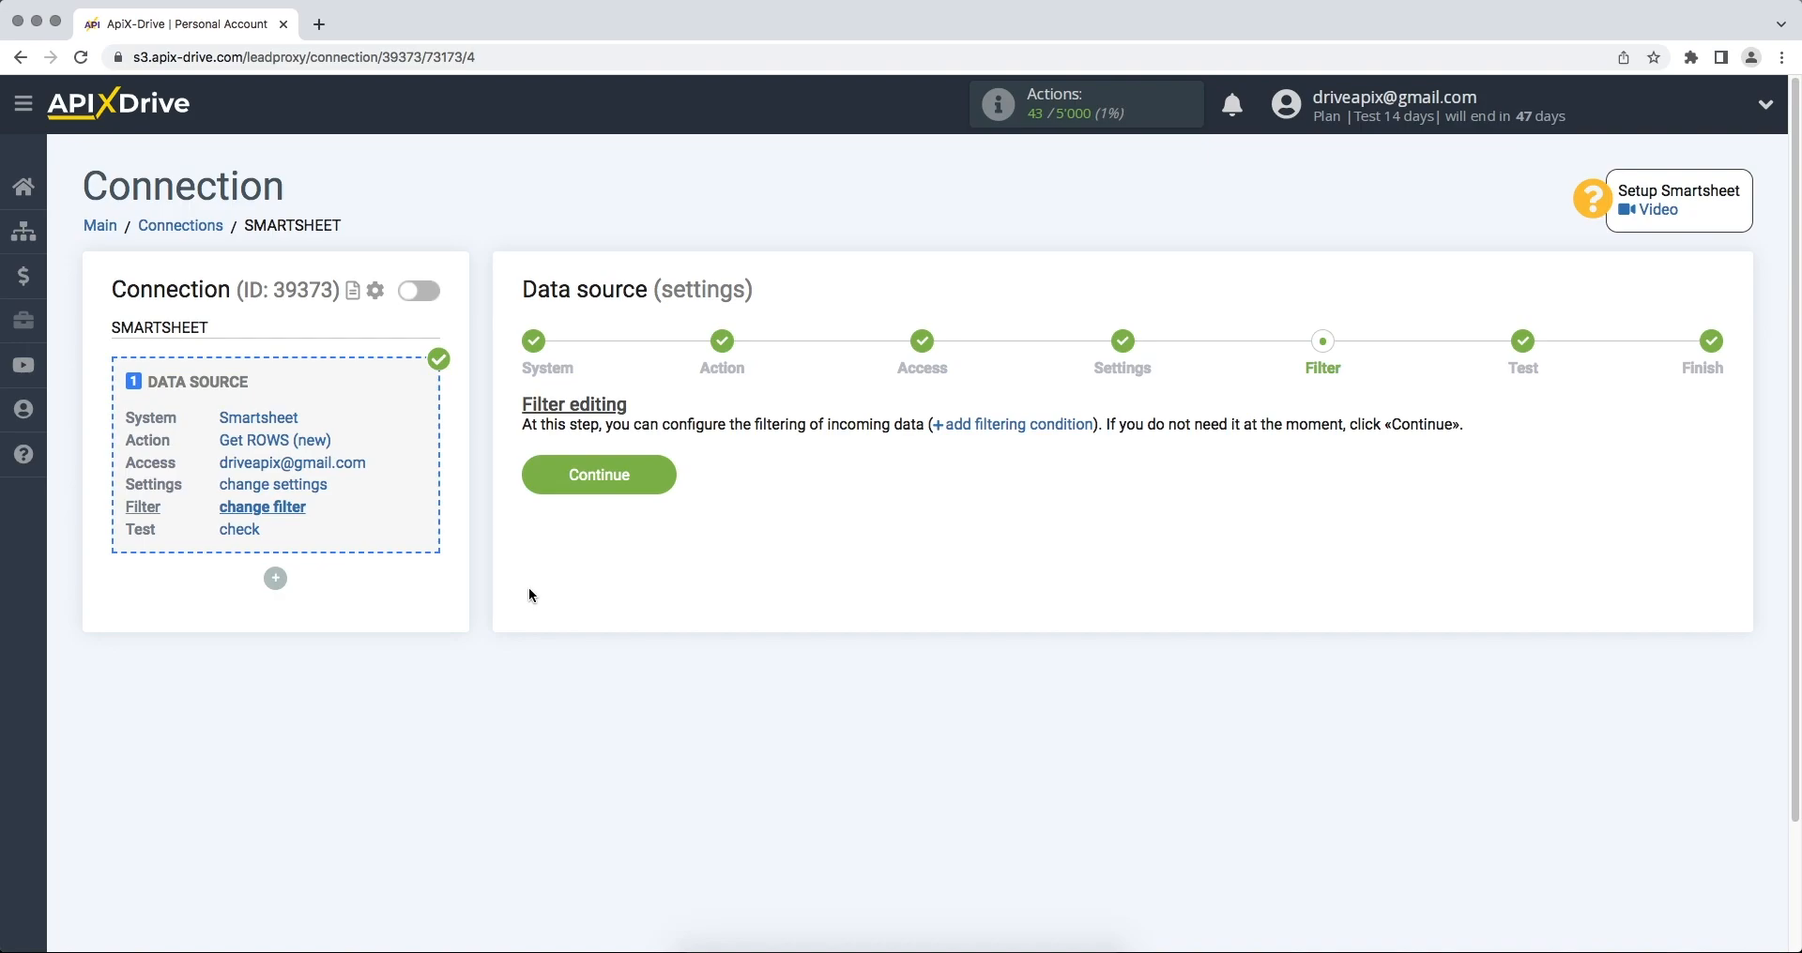
pyautogui.click(532, 486)
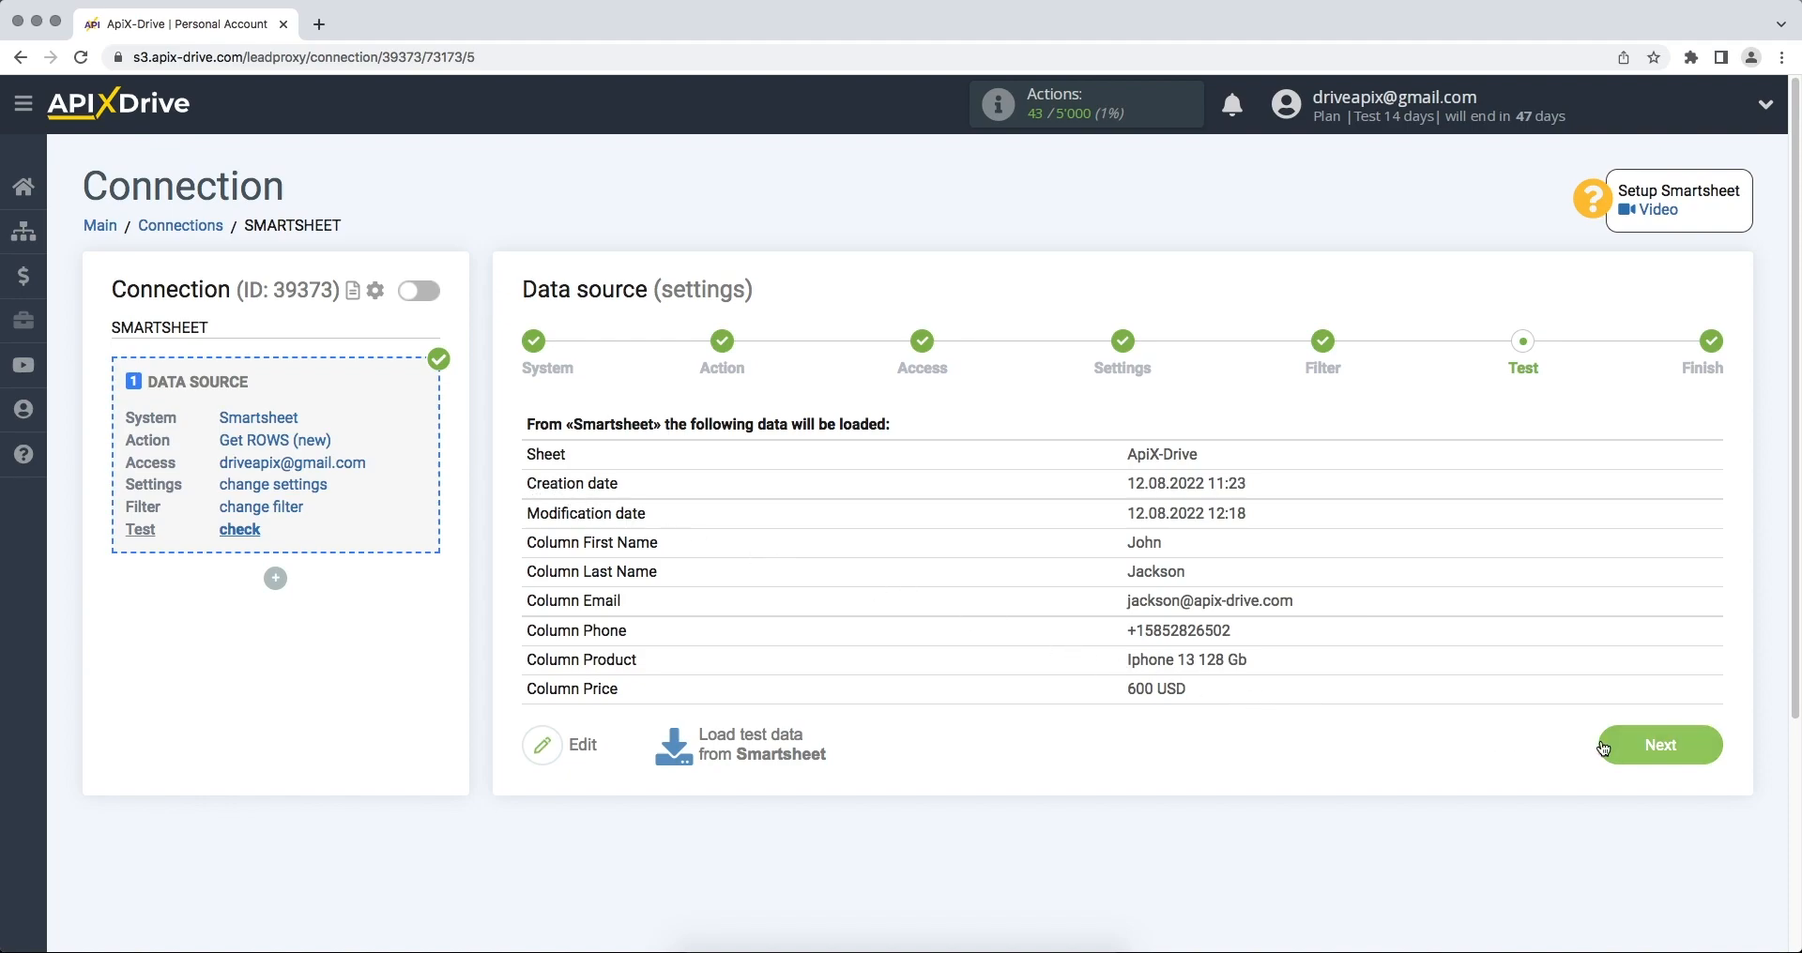
pyautogui.click(1601, 748)
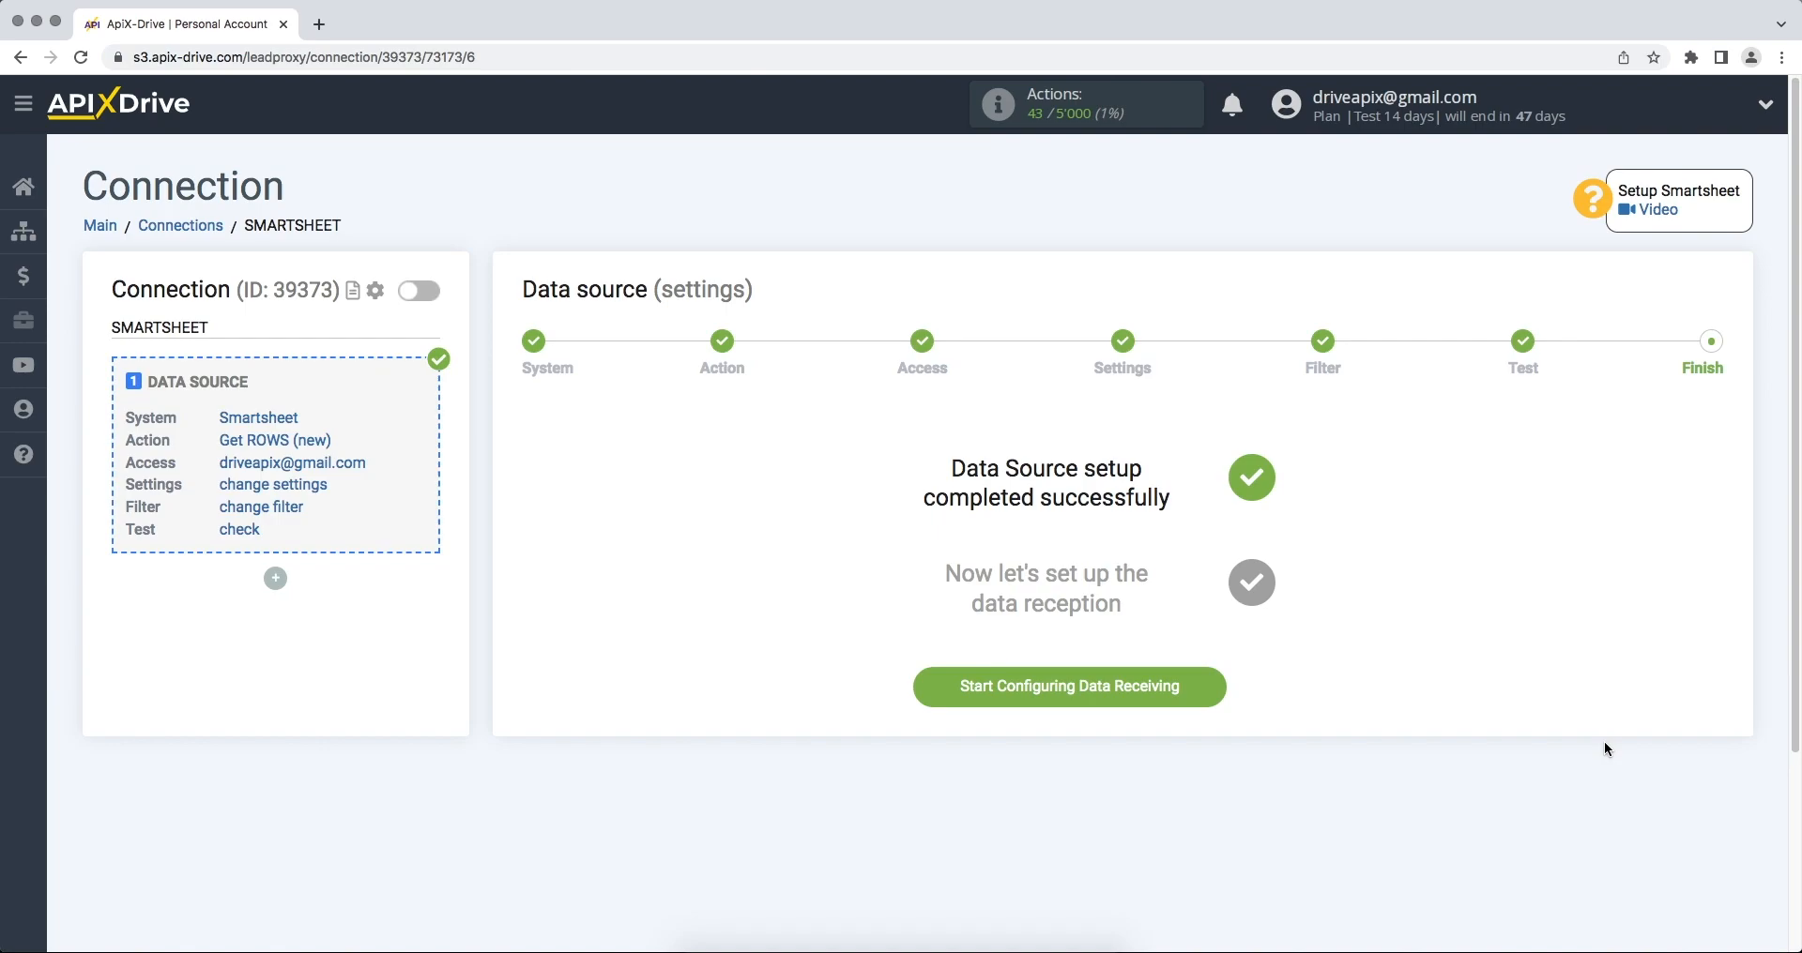
# - Set Ontraport as the data destination system
pyautogui.click(931, 698)
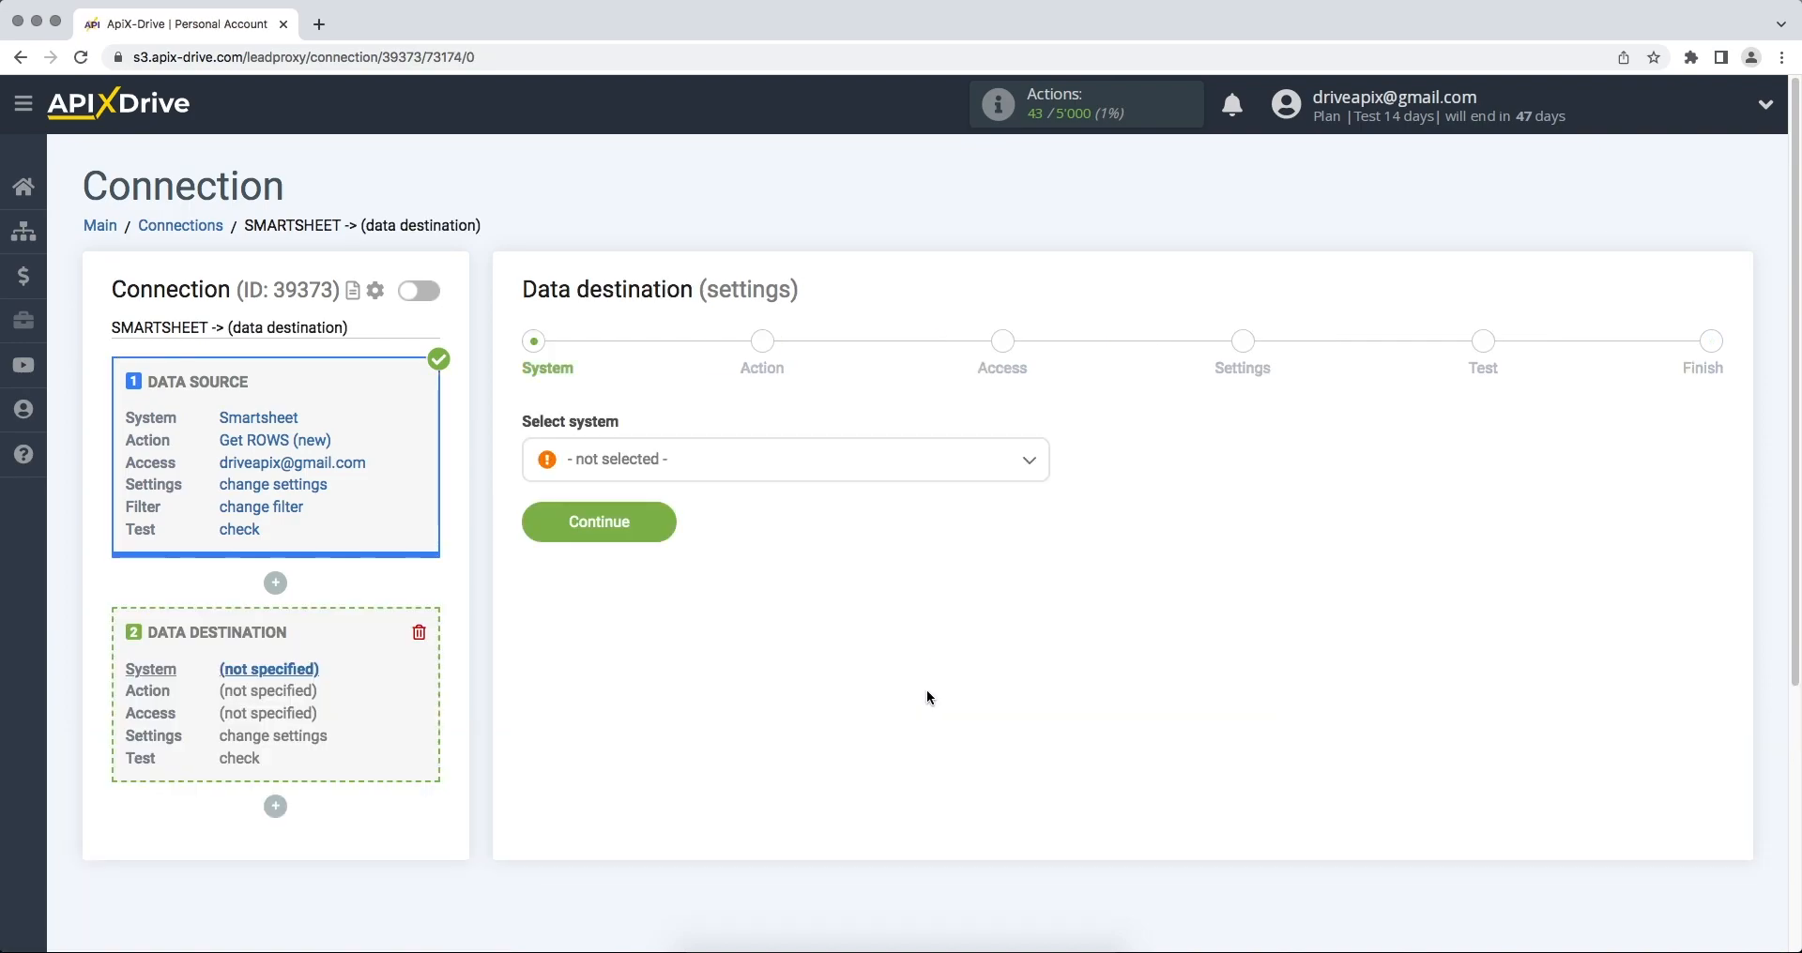
pyautogui.click(894, 464)
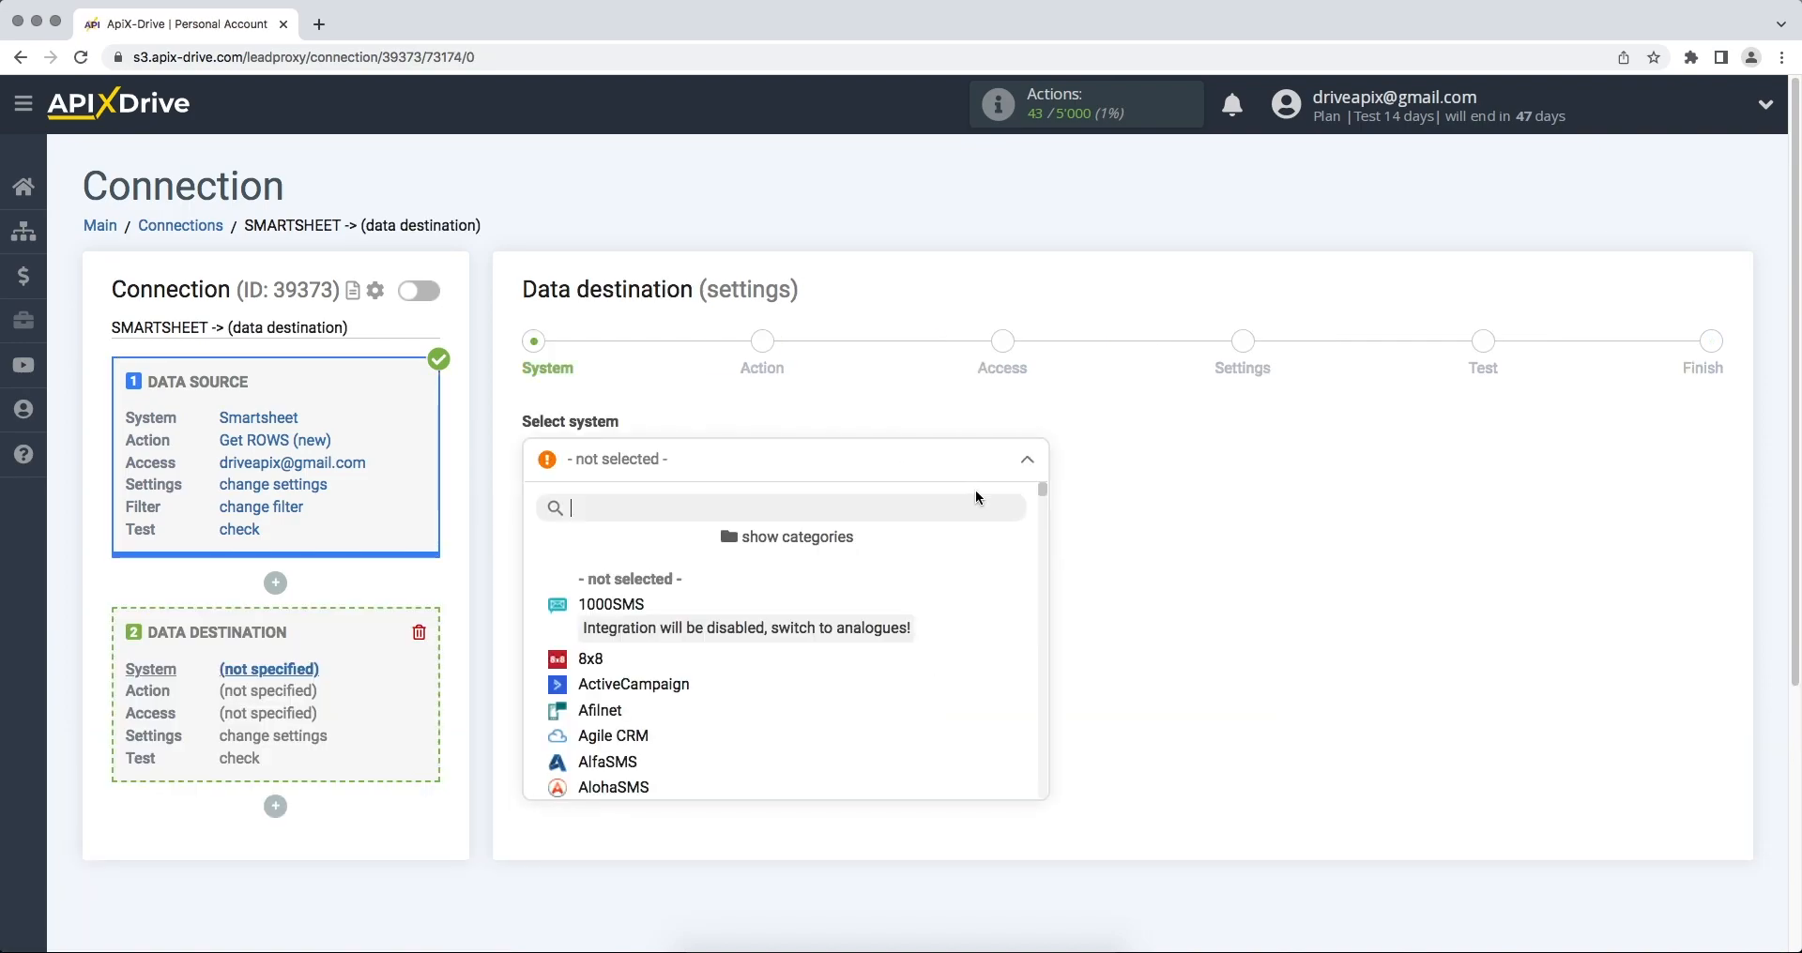
pyautogui.moveTo(1043, 492); pyautogui.dragTo(1046, 646)
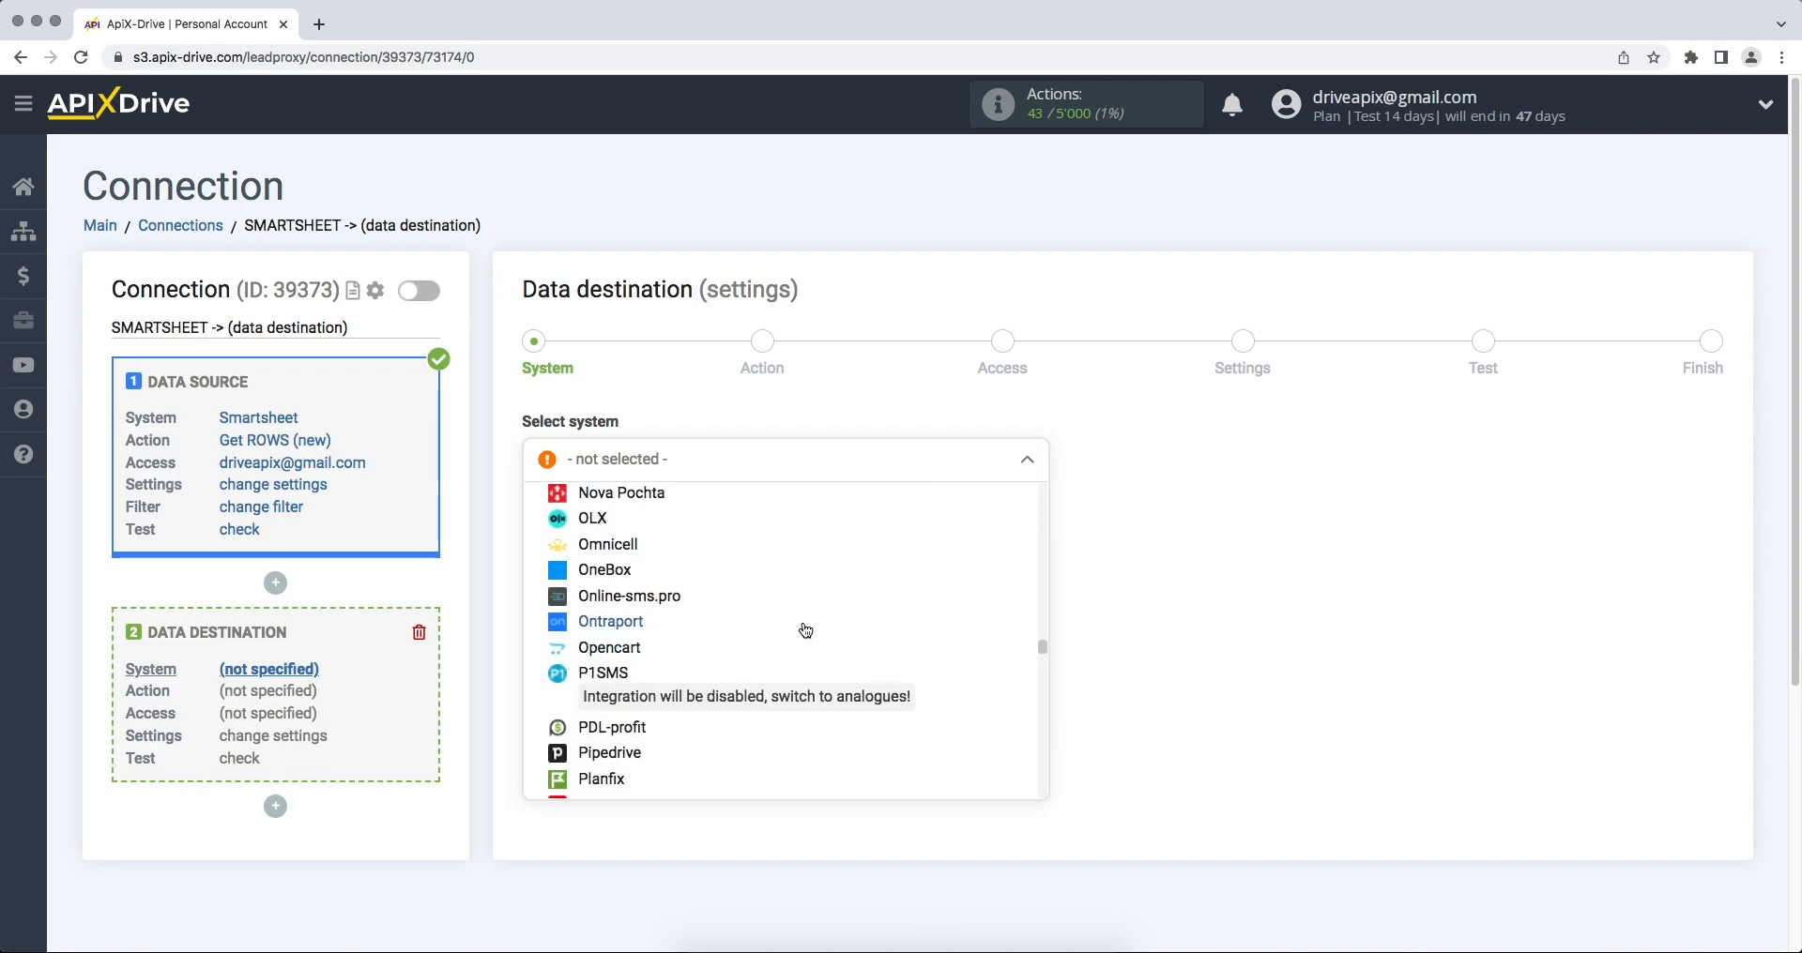
pyautogui.click(640, 623)
pyautogui.click(528, 536)
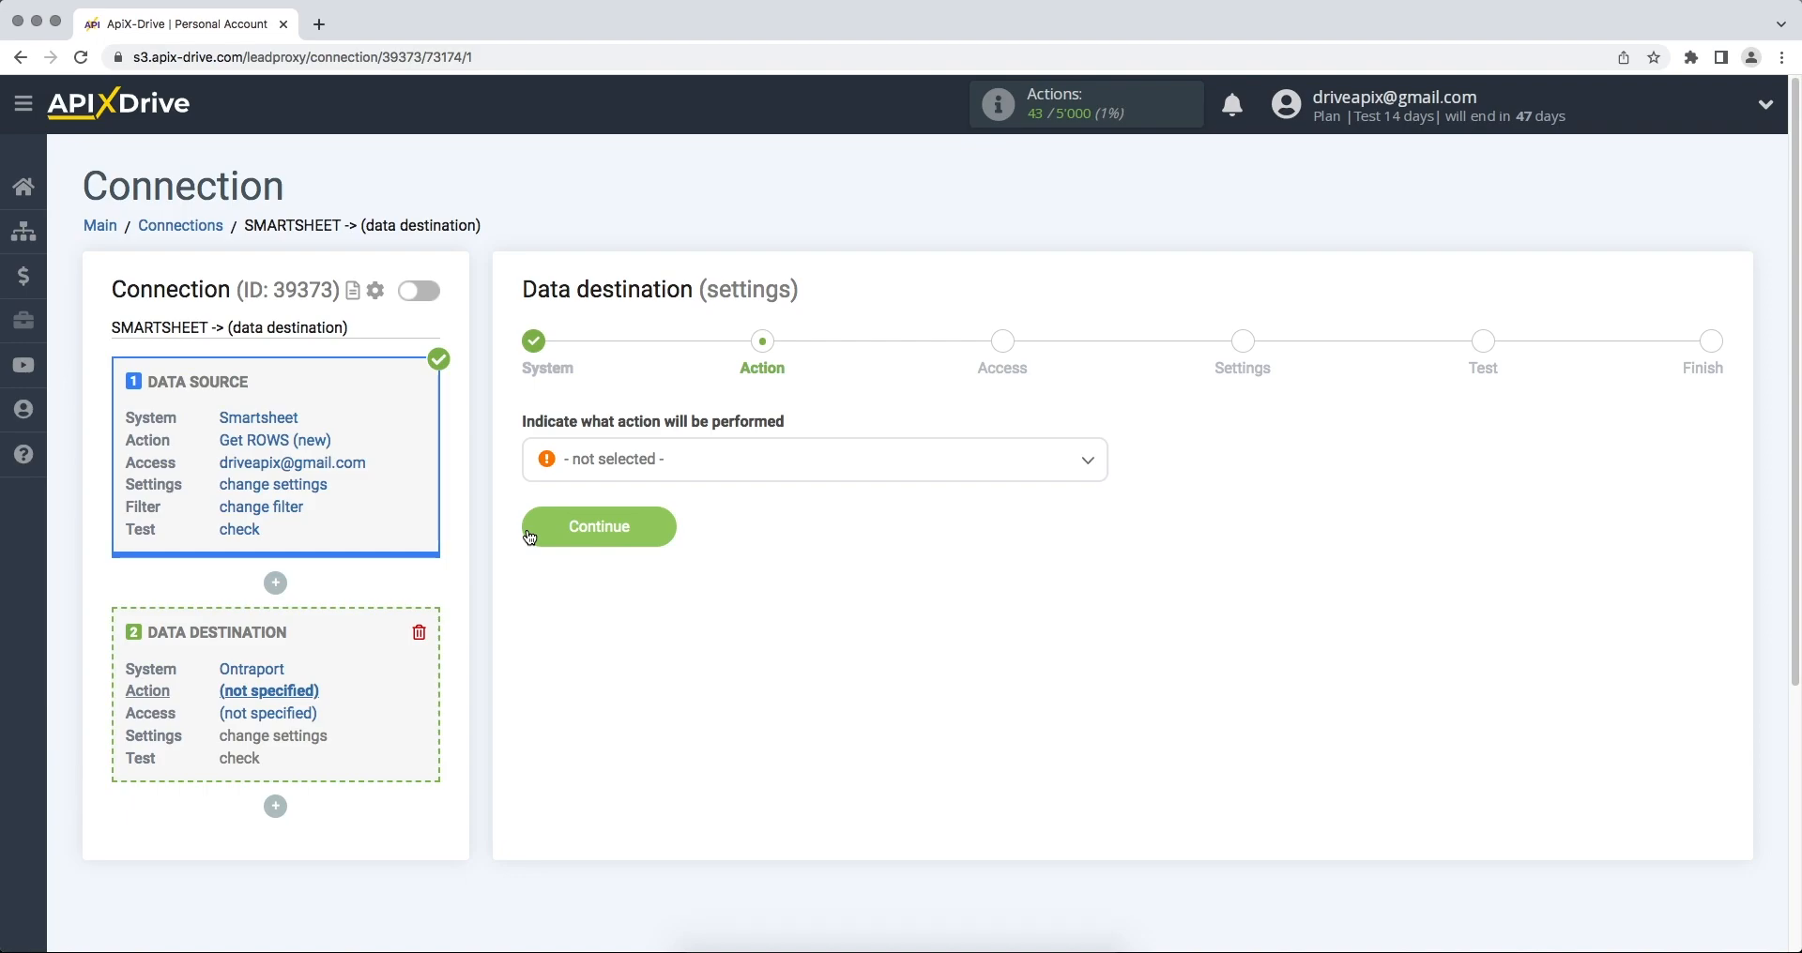
# - Choose Add / Update CONTACT as the action and begin connecting an Ontraport account
pyautogui.click(608, 469)
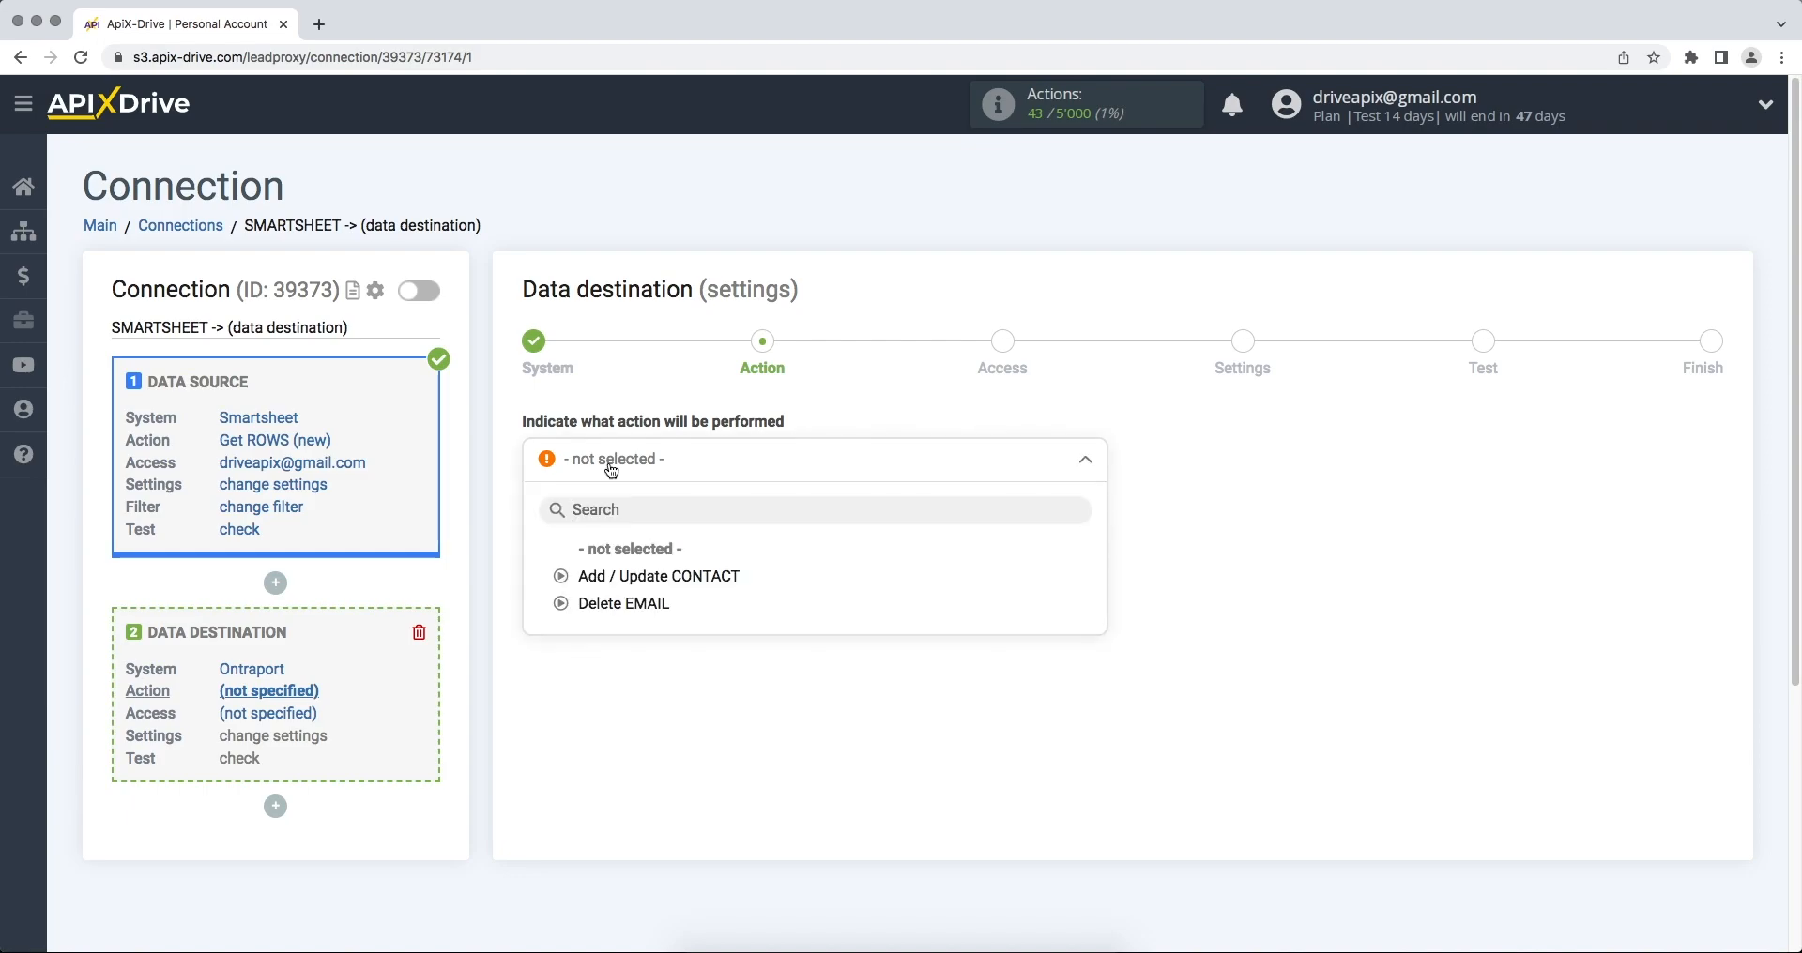
pyautogui.click(616, 575)
pyautogui.click(528, 533)
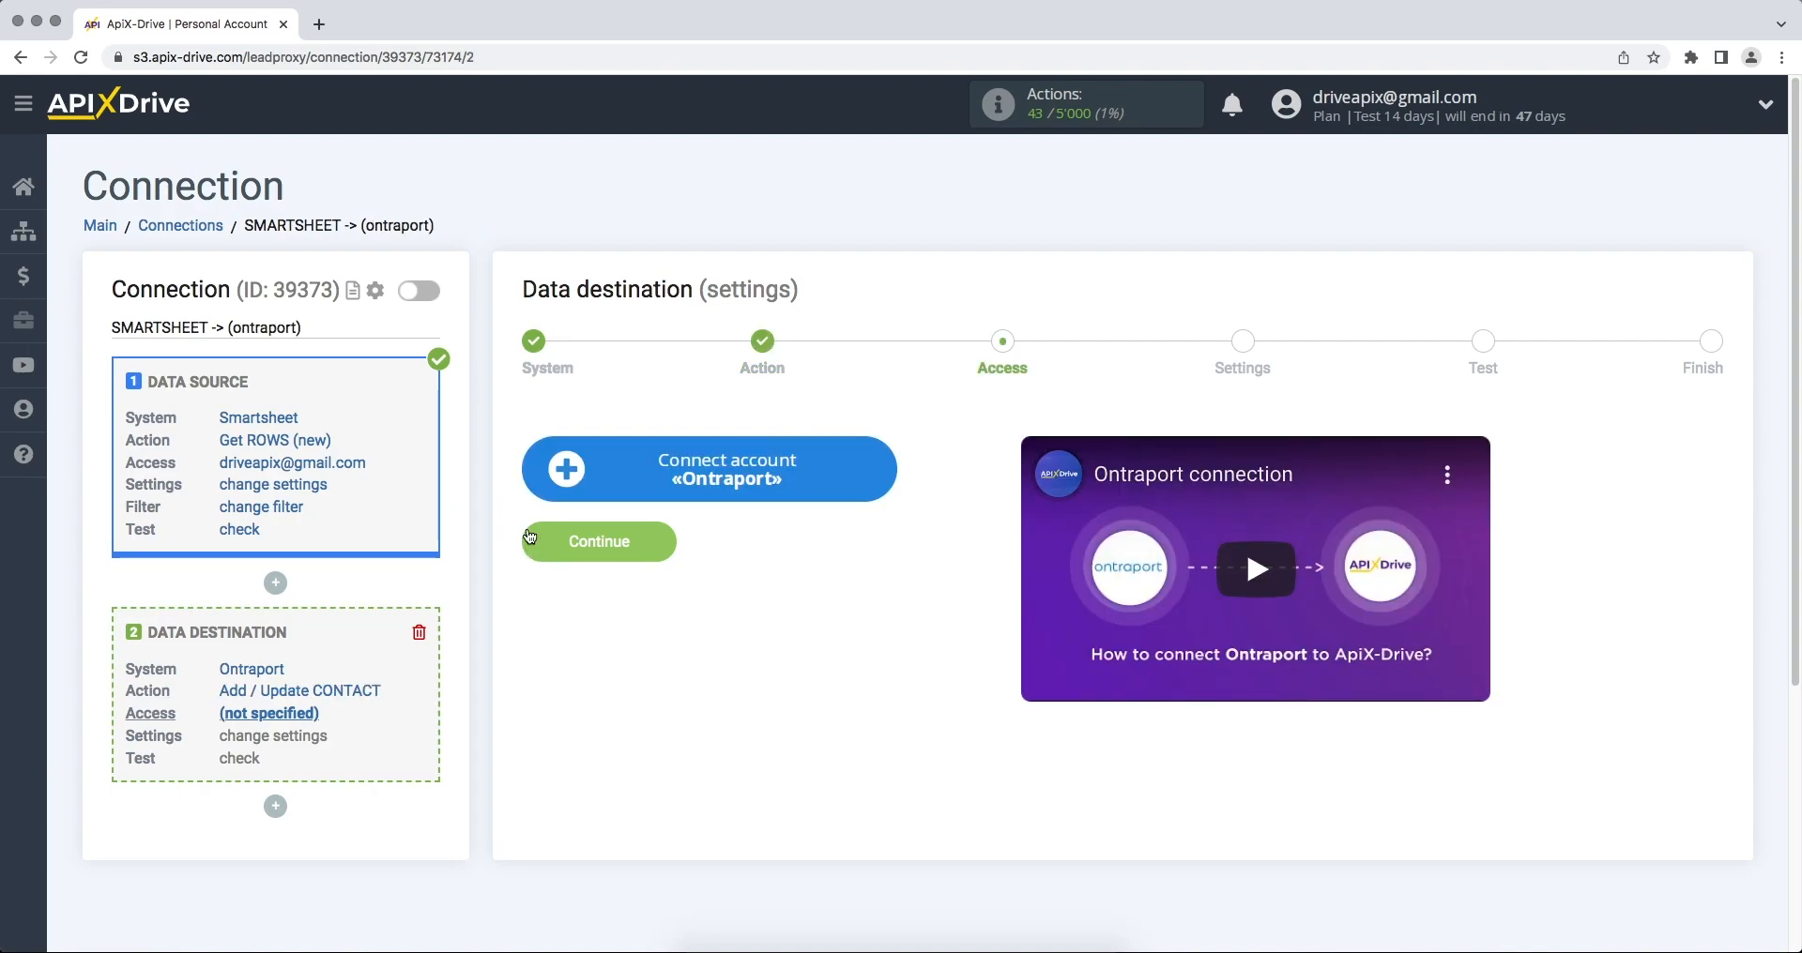
pyautogui.click(551, 486)
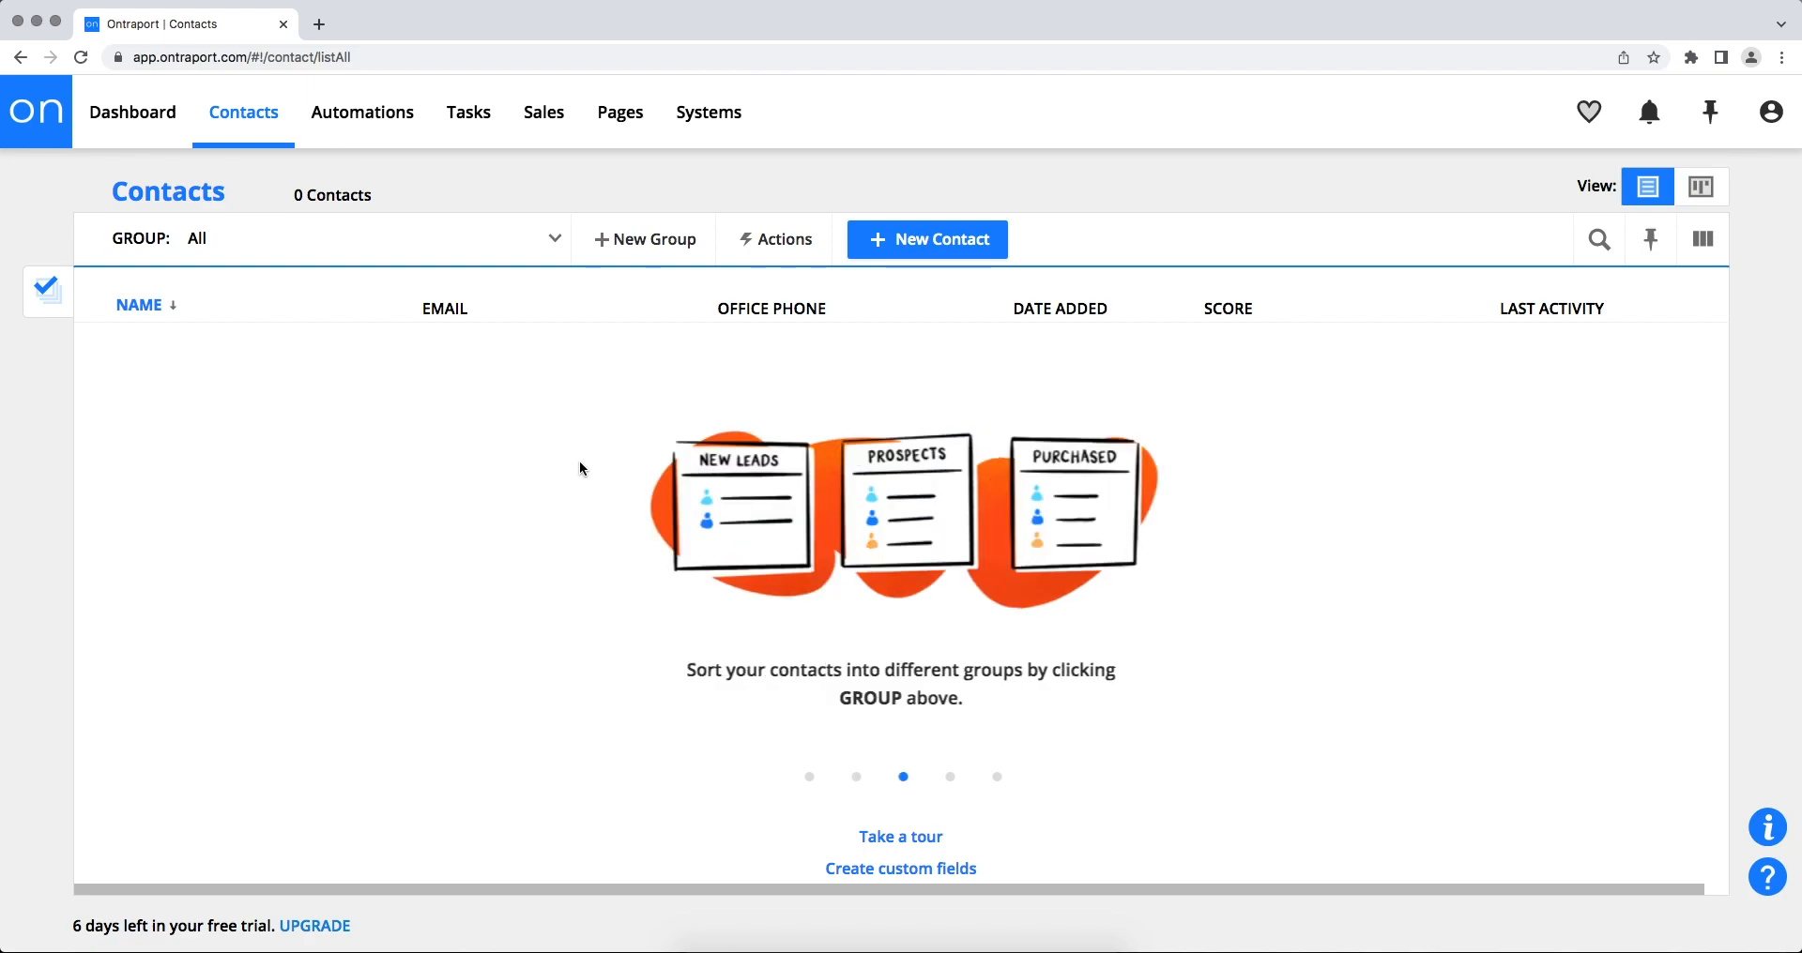
# - Go to Administration > Integrations > API key manager and start a New API Key
pyautogui.click(1771, 111)
pyautogui.click(1633, 274)
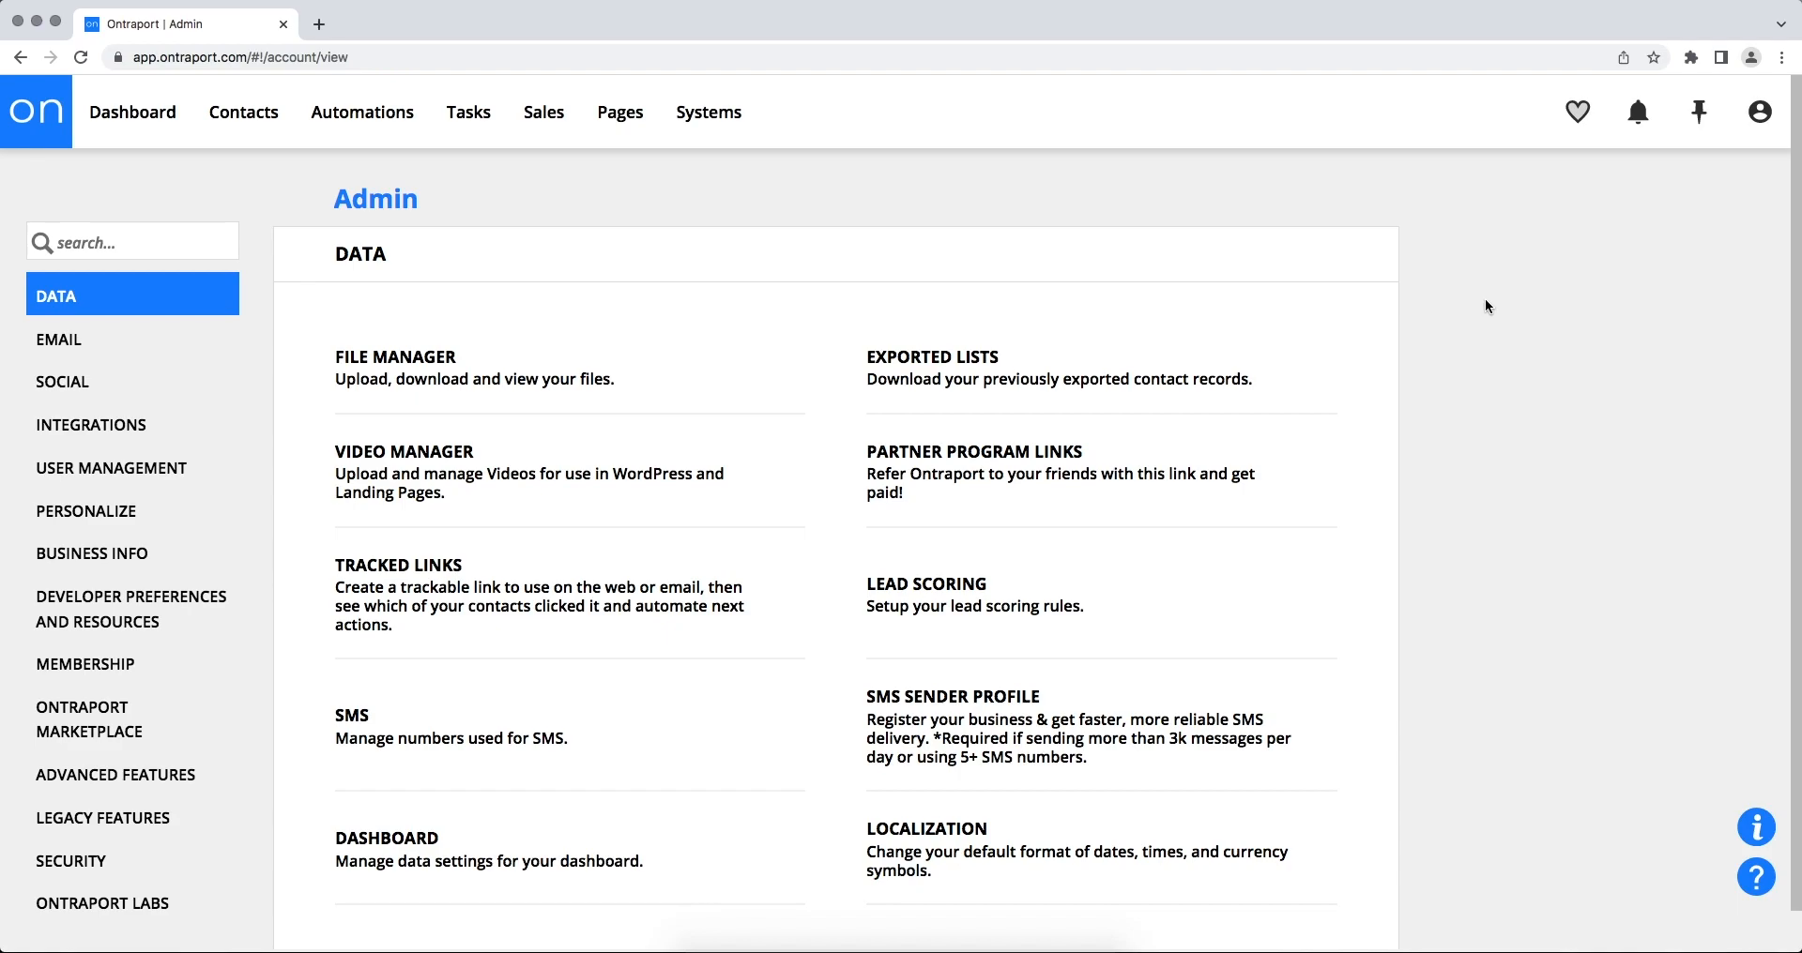
pyautogui.click(182, 435)
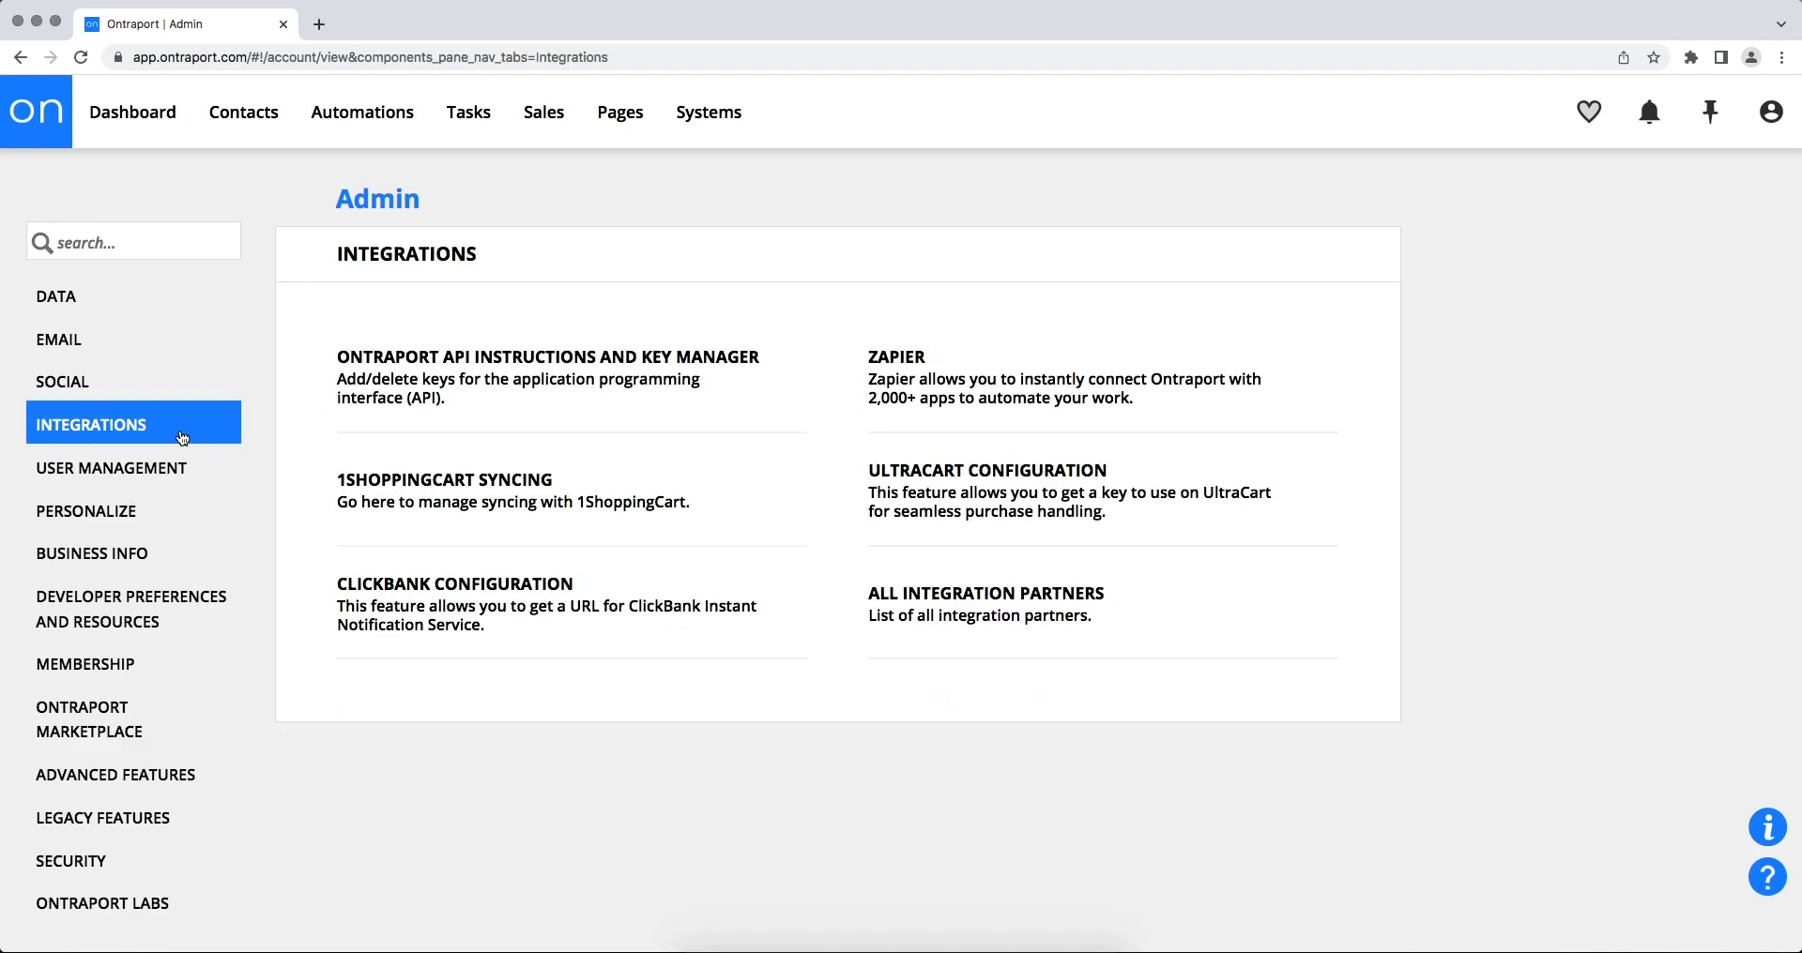
pyautogui.click(354, 379)
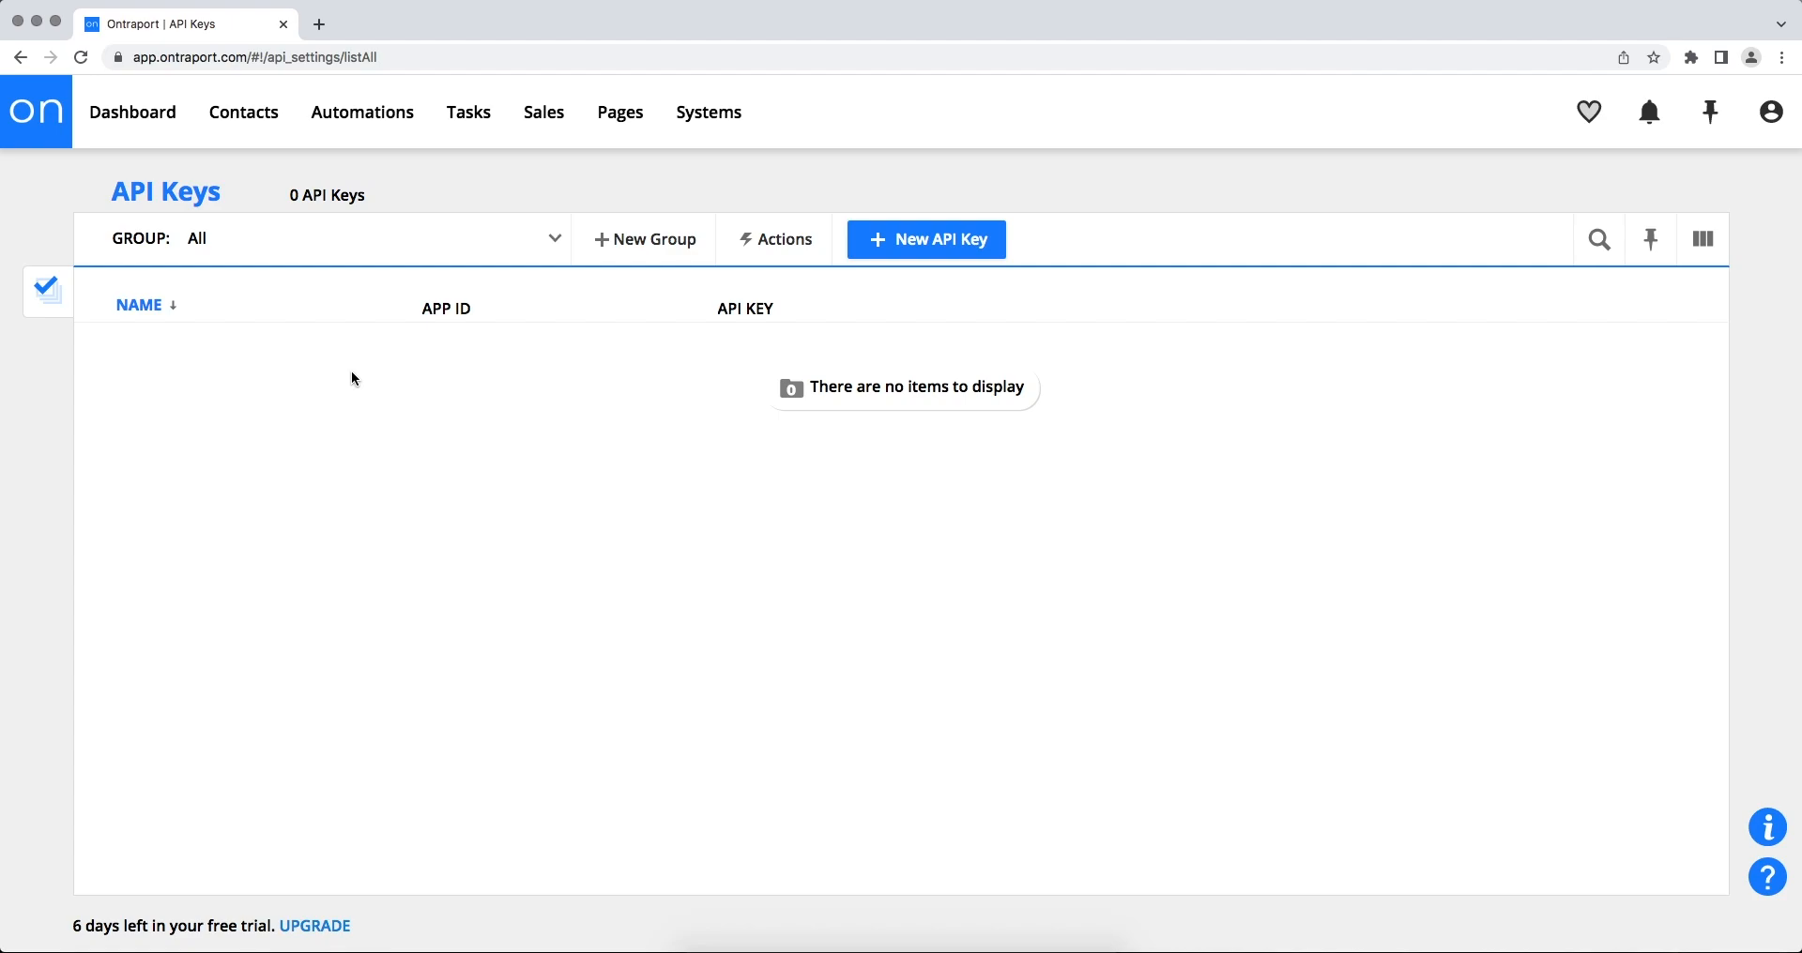
pyautogui.click(929, 239)
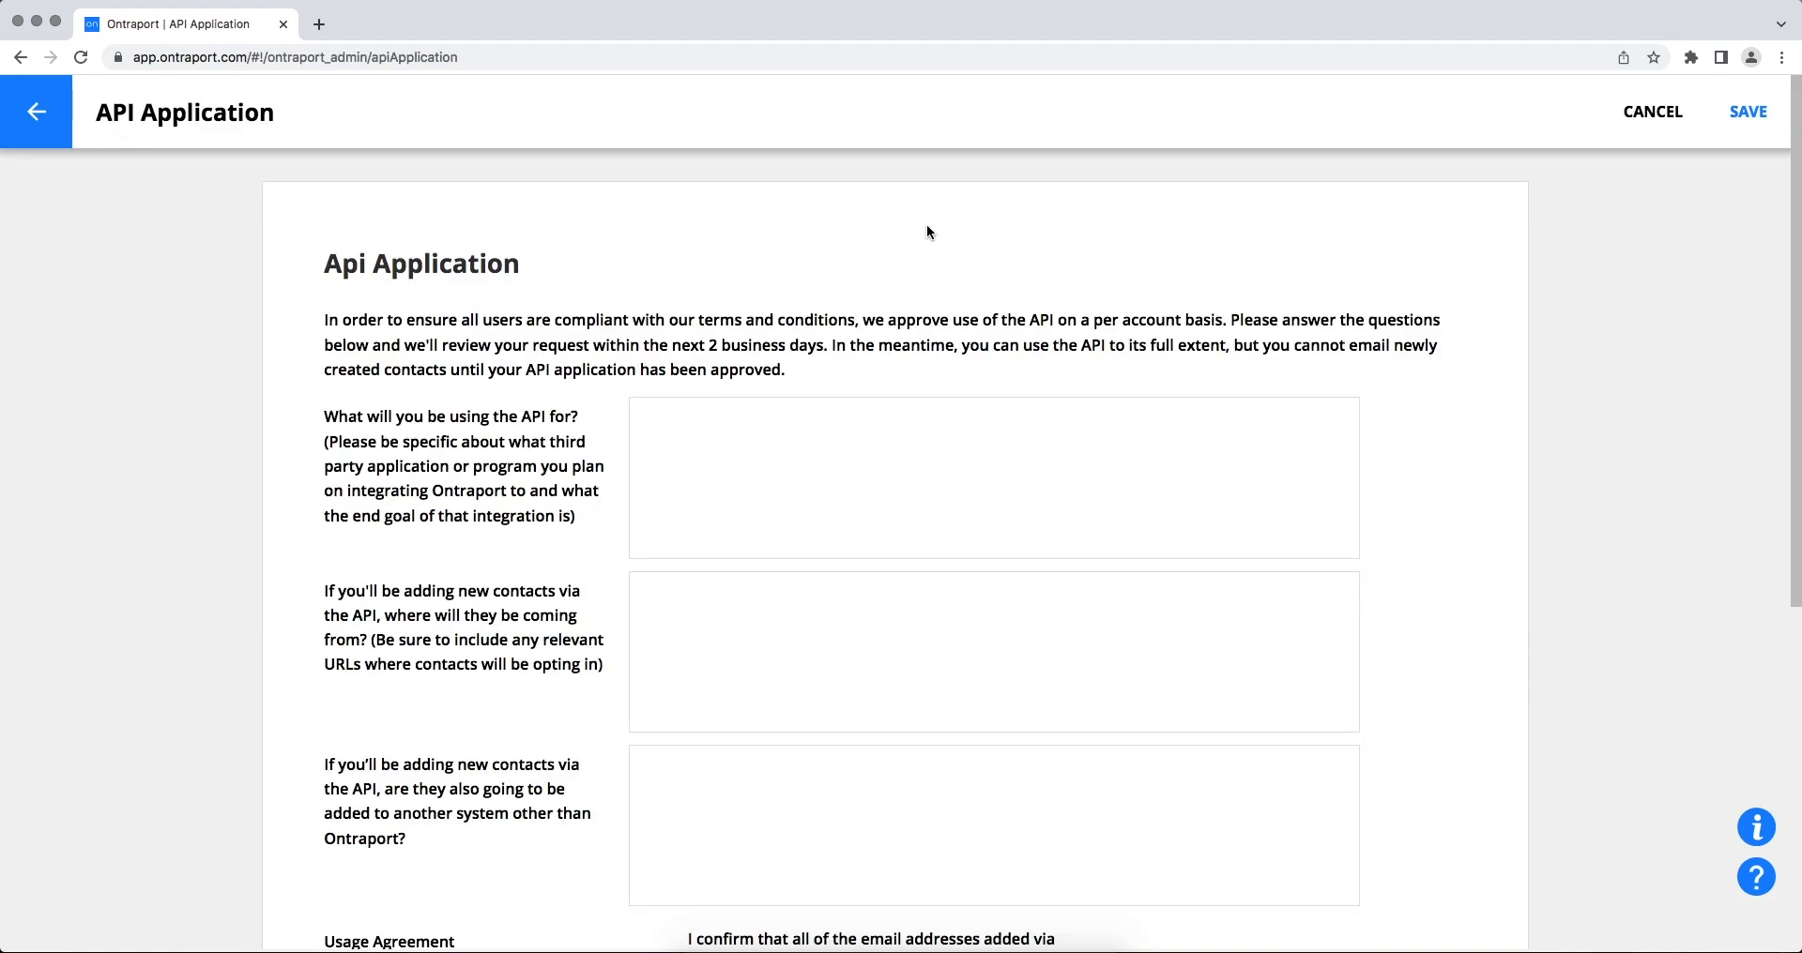
# - Answer No to all three API usage questions
pyautogui.click(929, 451)
pyautogui.write('No')
pyautogui.click(832, 580)
pyautogui.write('No')
pyautogui.scroll(-3, 828, 607)
pyautogui.click(827, 668)
pyautogui.write('No')
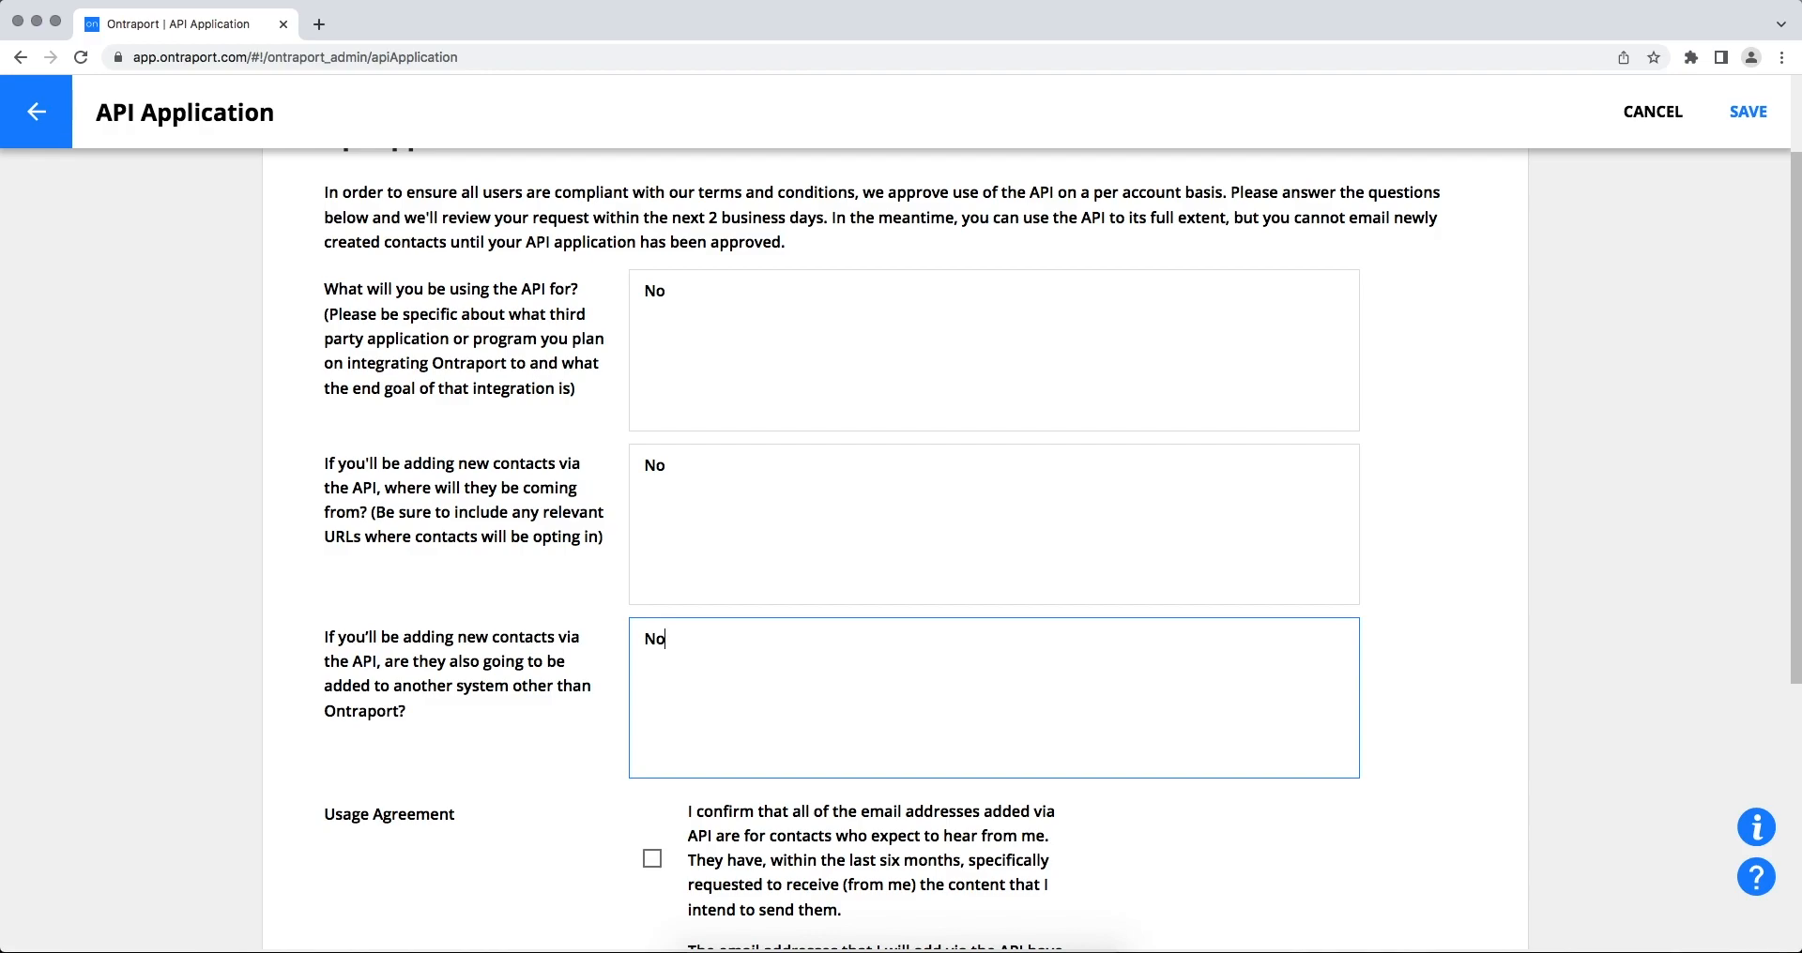
# - Tick all four usage agreements and the Terms of Use checkbox
pyautogui.scroll(-5, 656, 542)
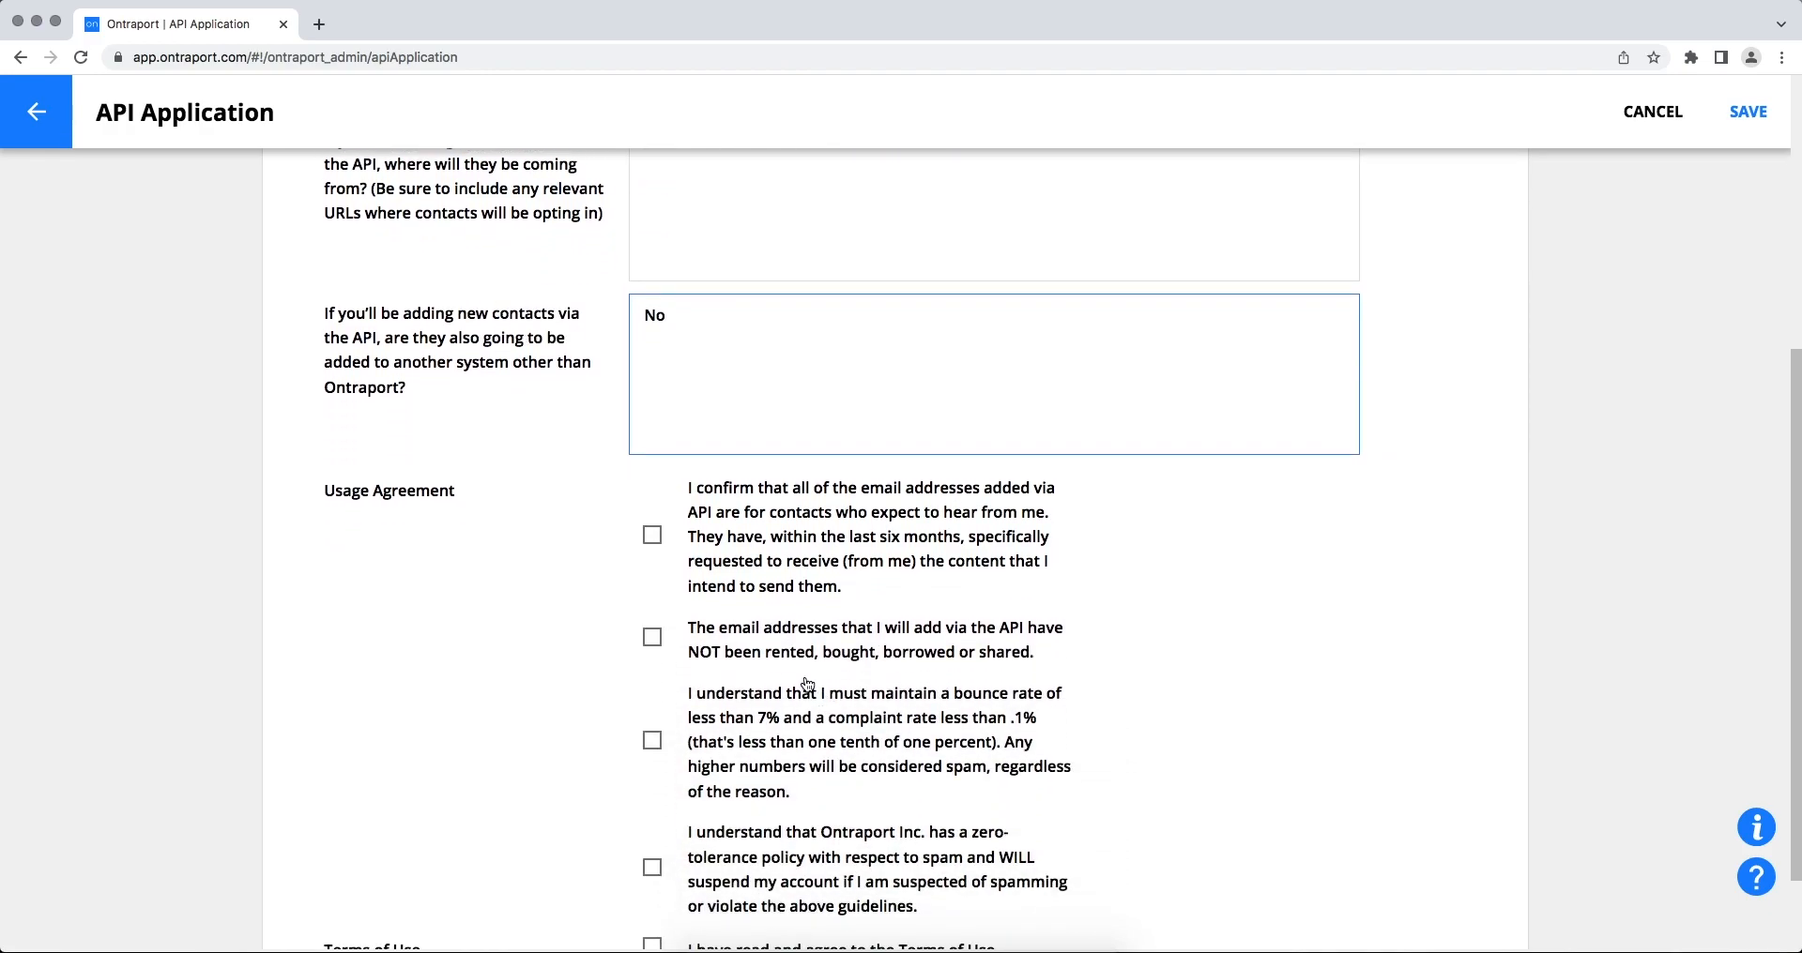
pyautogui.click(654, 539)
pyautogui.click(653, 639)
pyautogui.click(653, 741)
pyautogui.click(653, 865)
pyautogui.scroll(-2, 655, 863)
pyautogui.click(655, 845)
# - Submit the application and title the new key ApiX-Drive with Contact Owner Me
pyautogui.click(1762, 103)
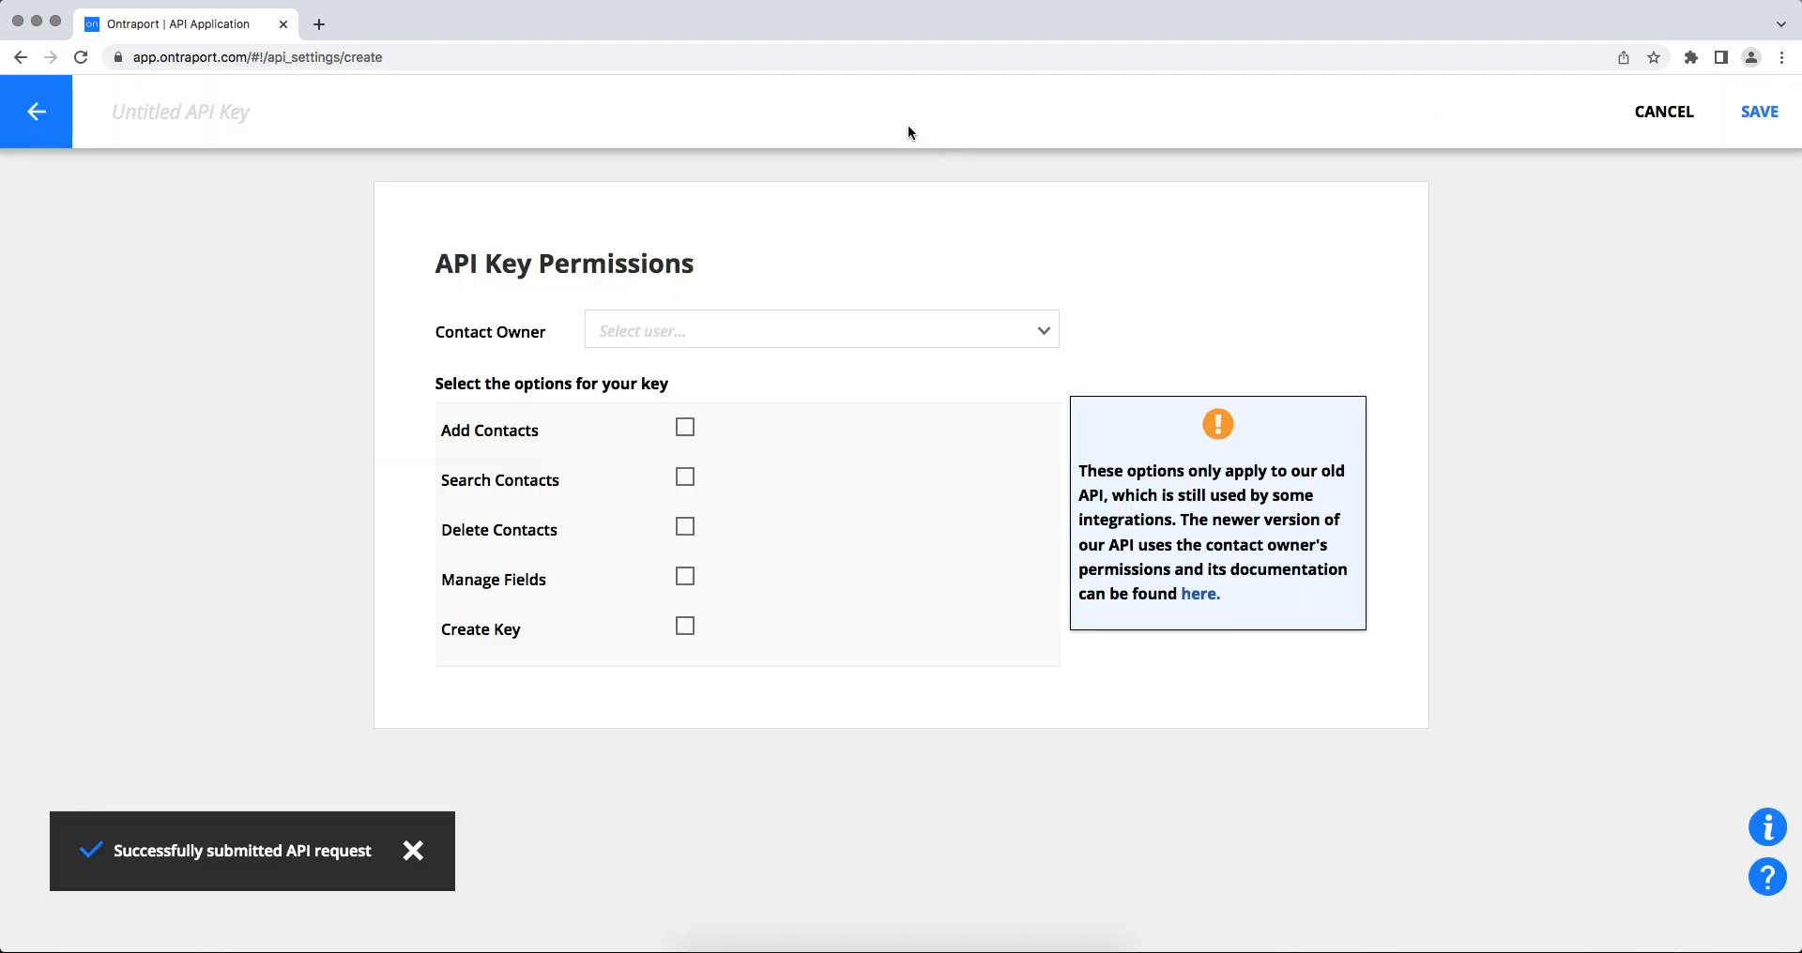
pyautogui.click(357, 112)
pyautogui.write('ApiX')
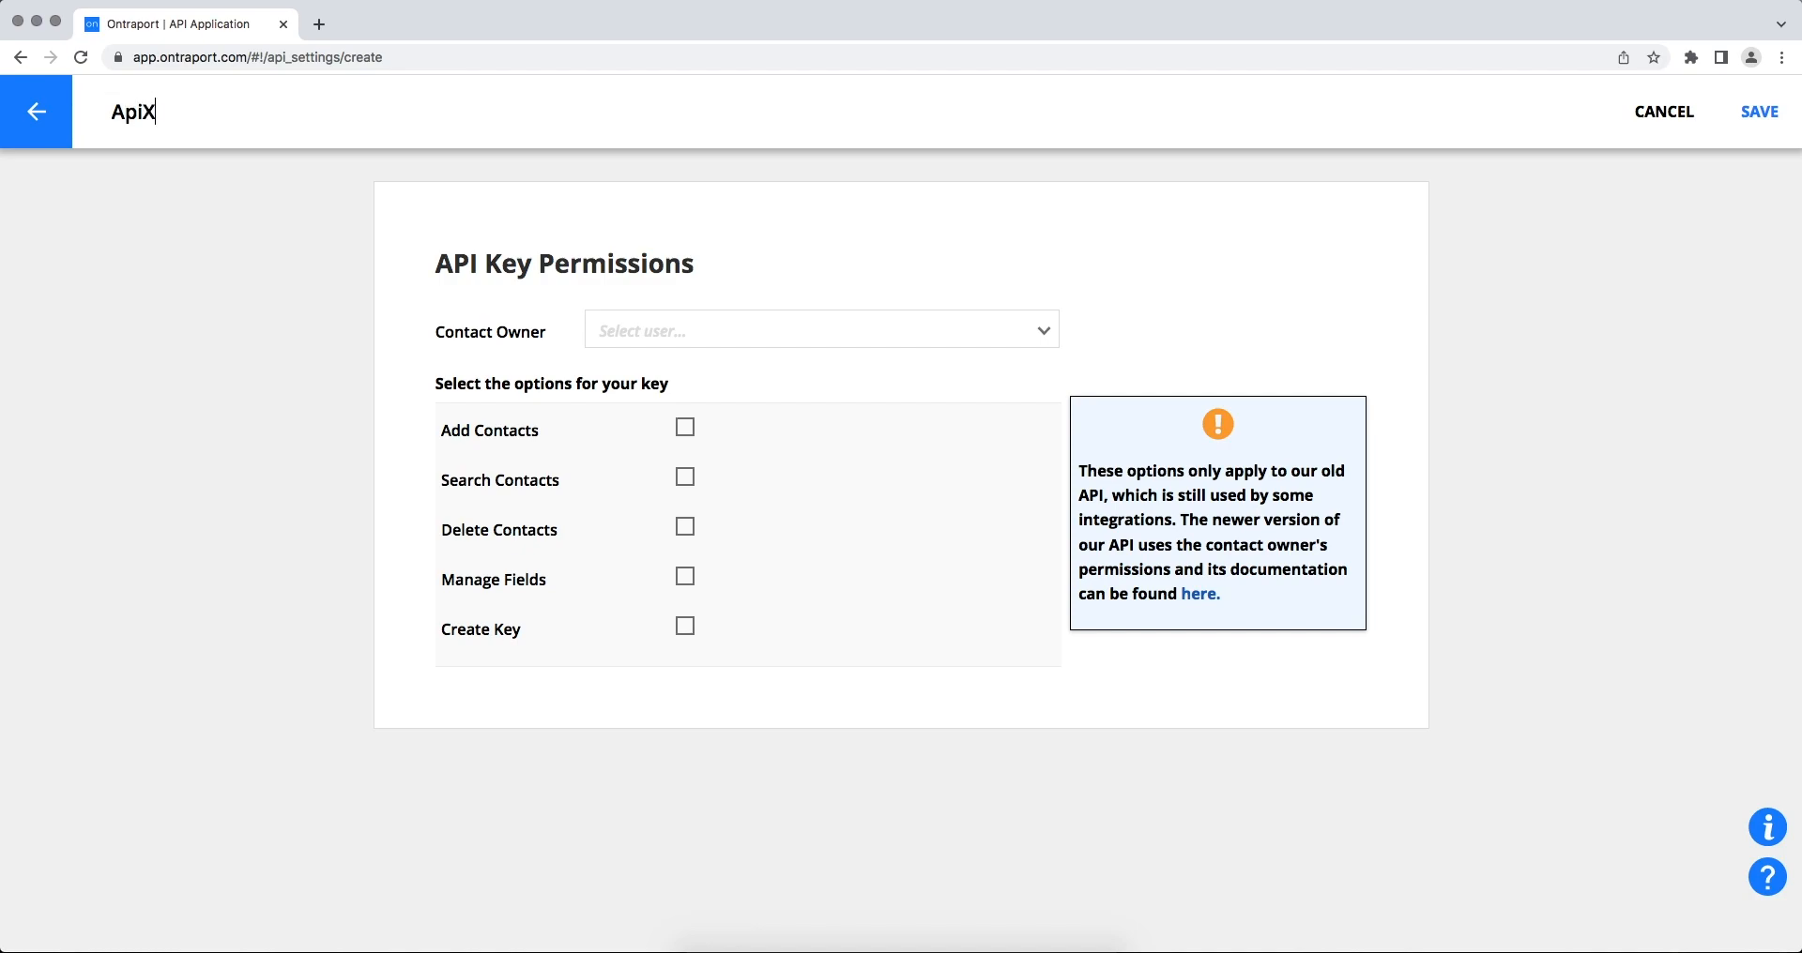
pyautogui.write('-Drive')
pyautogui.click(703, 344)
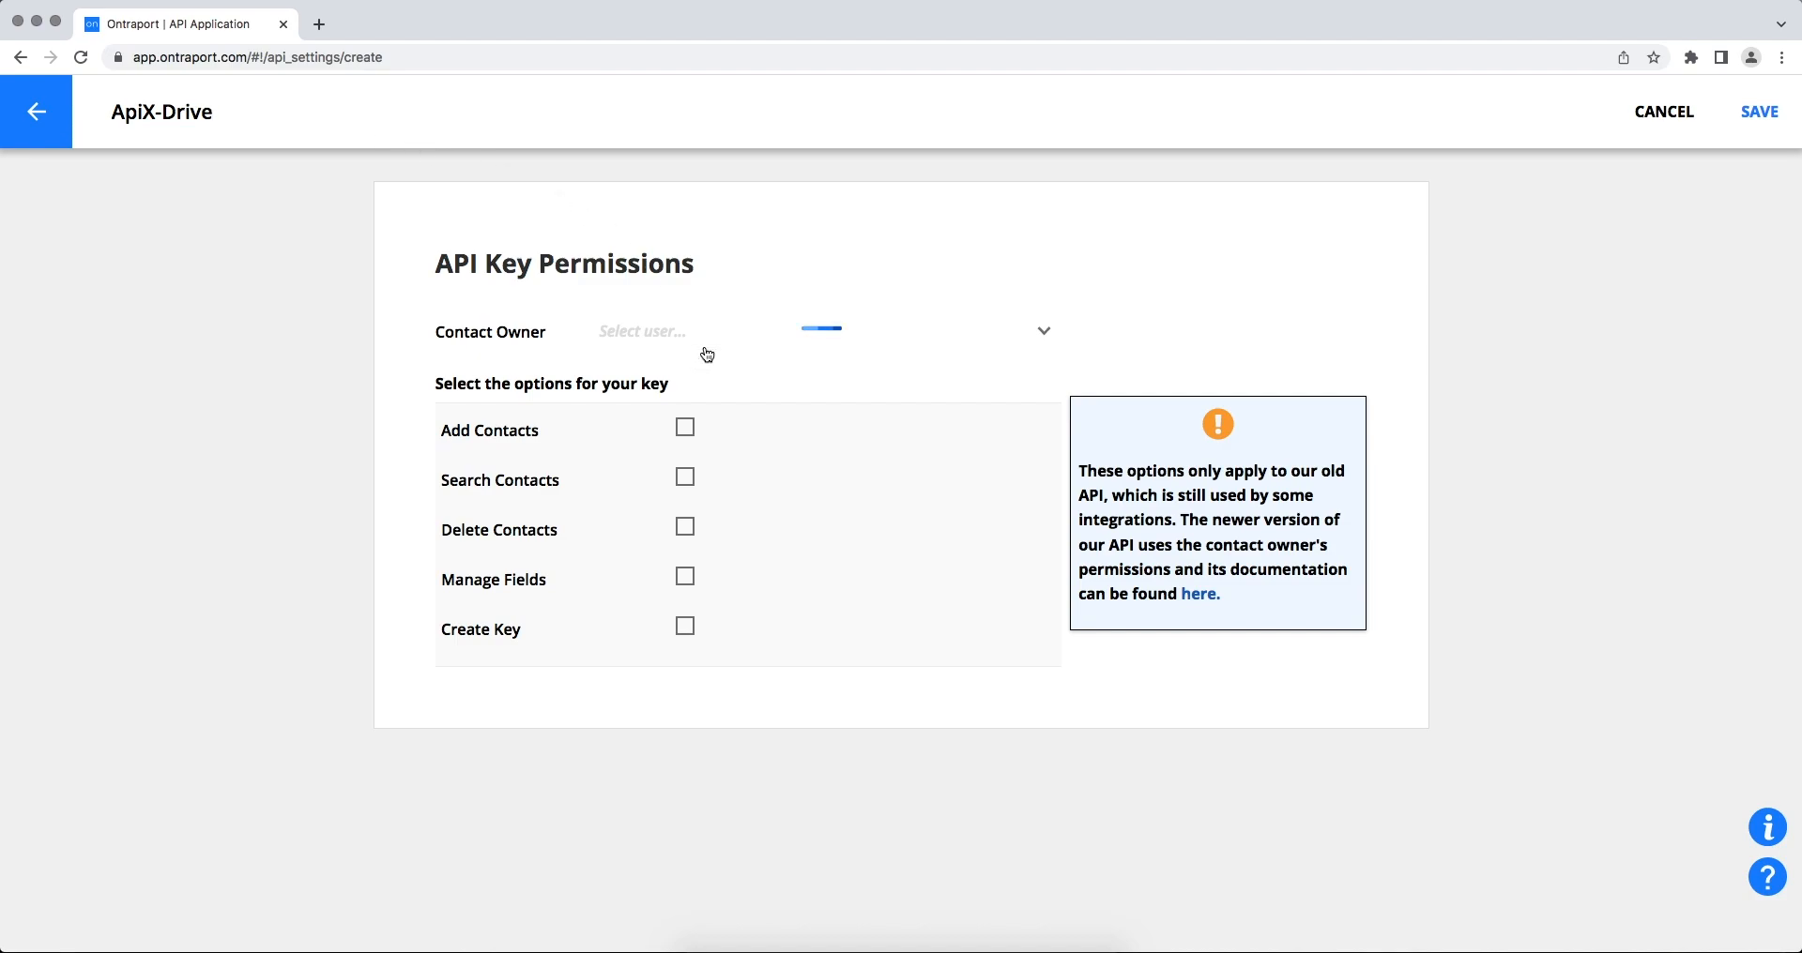
pyautogui.click(702, 364)
# - Grant the ApiX-Drive key all five permissions and save it
pyautogui.click(686, 427)
pyautogui.click(686, 475)
pyautogui.click(687, 574)
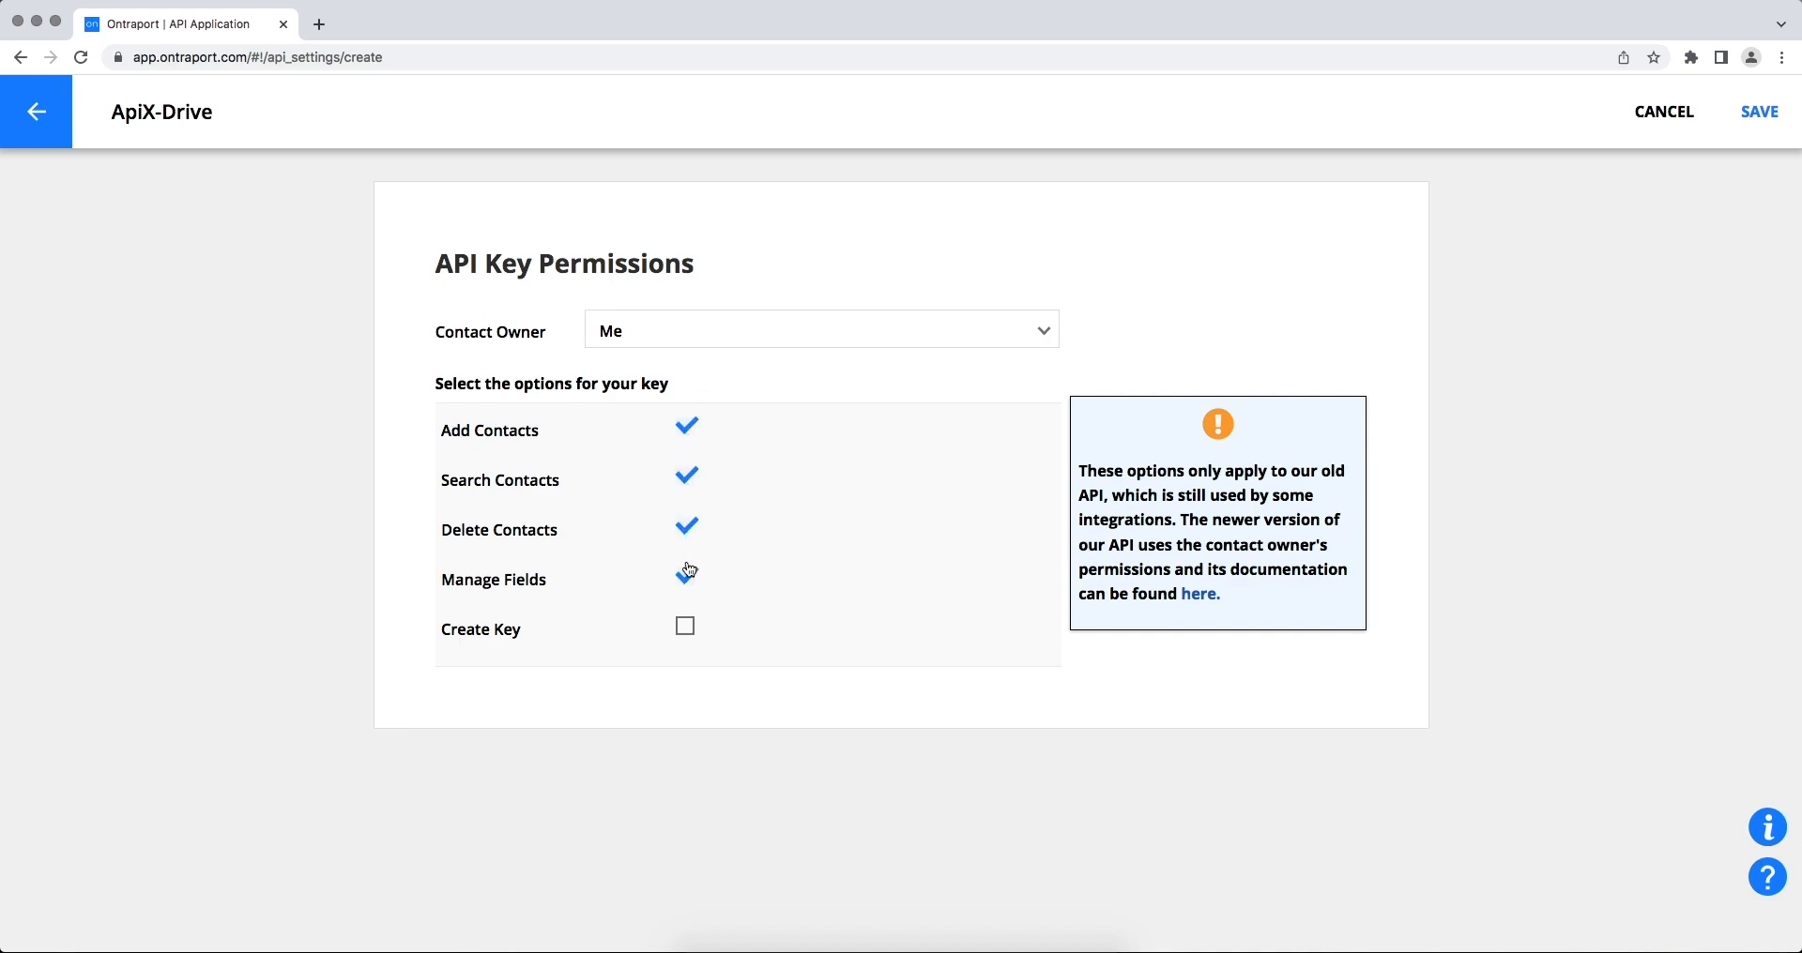
pyautogui.click(685, 627)
pyautogui.click(1763, 115)
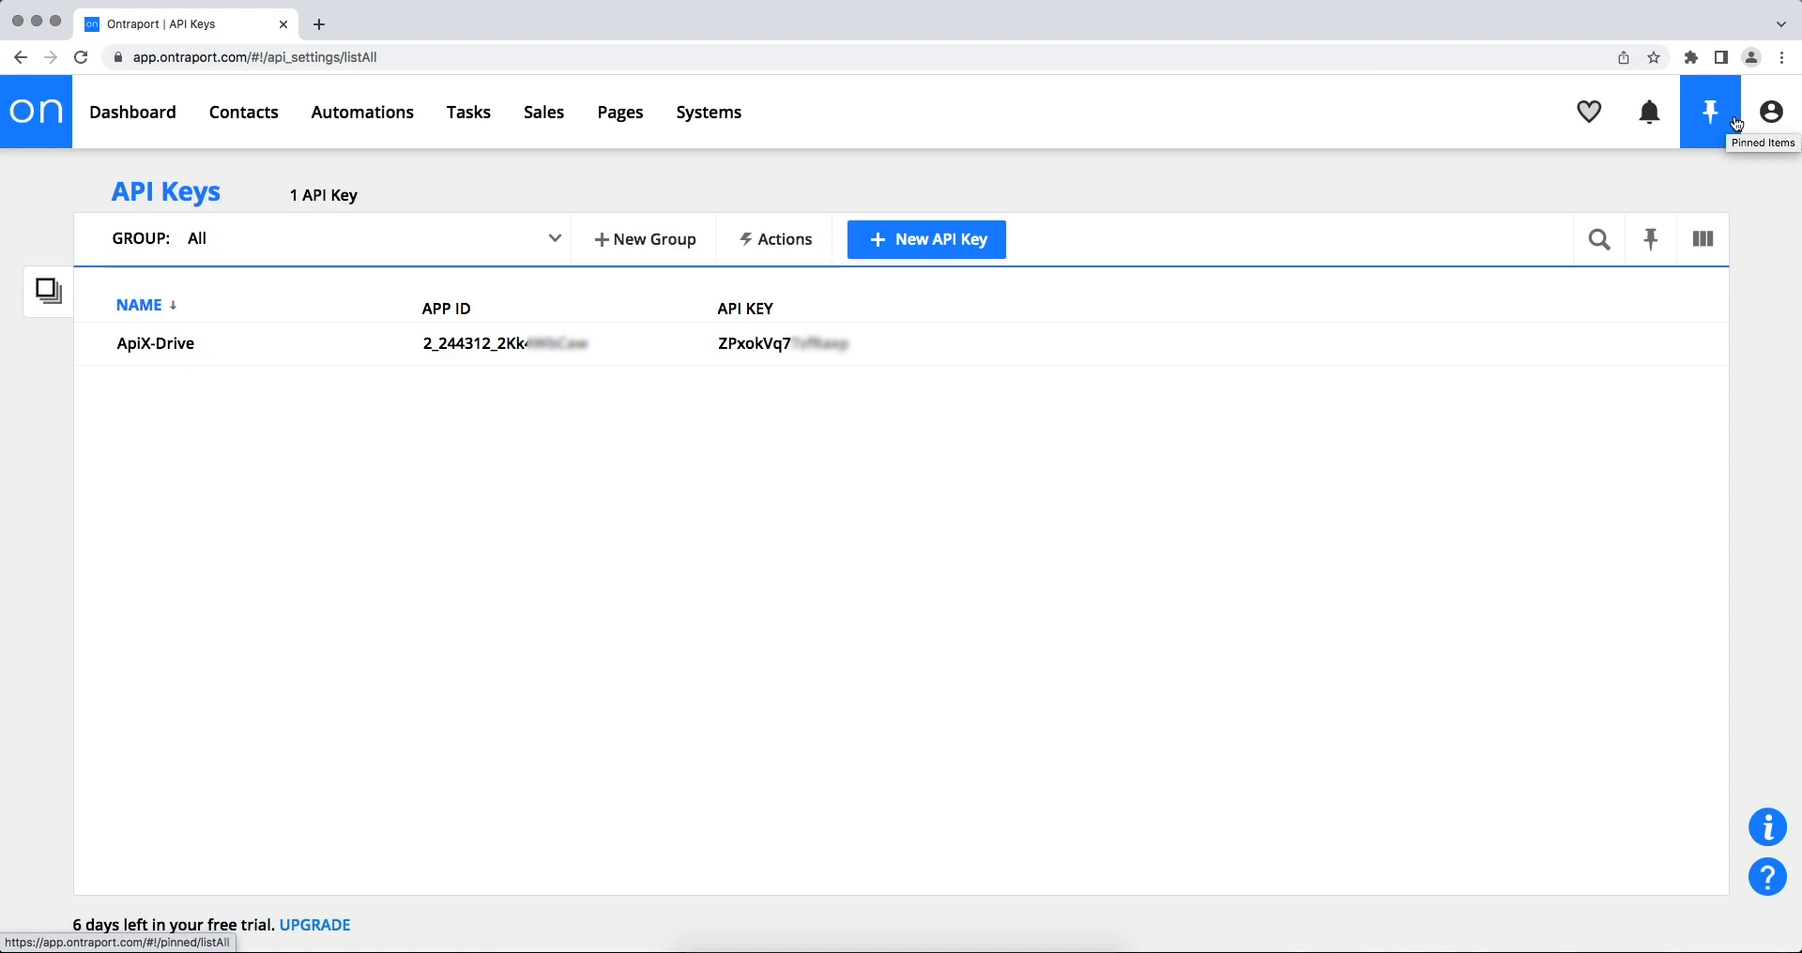
# - Copy the new key's API KEY and paste it into ApiX-Drive's API Key field
pyautogui.moveTo(852, 345); pyautogui.dragTo(693, 357)
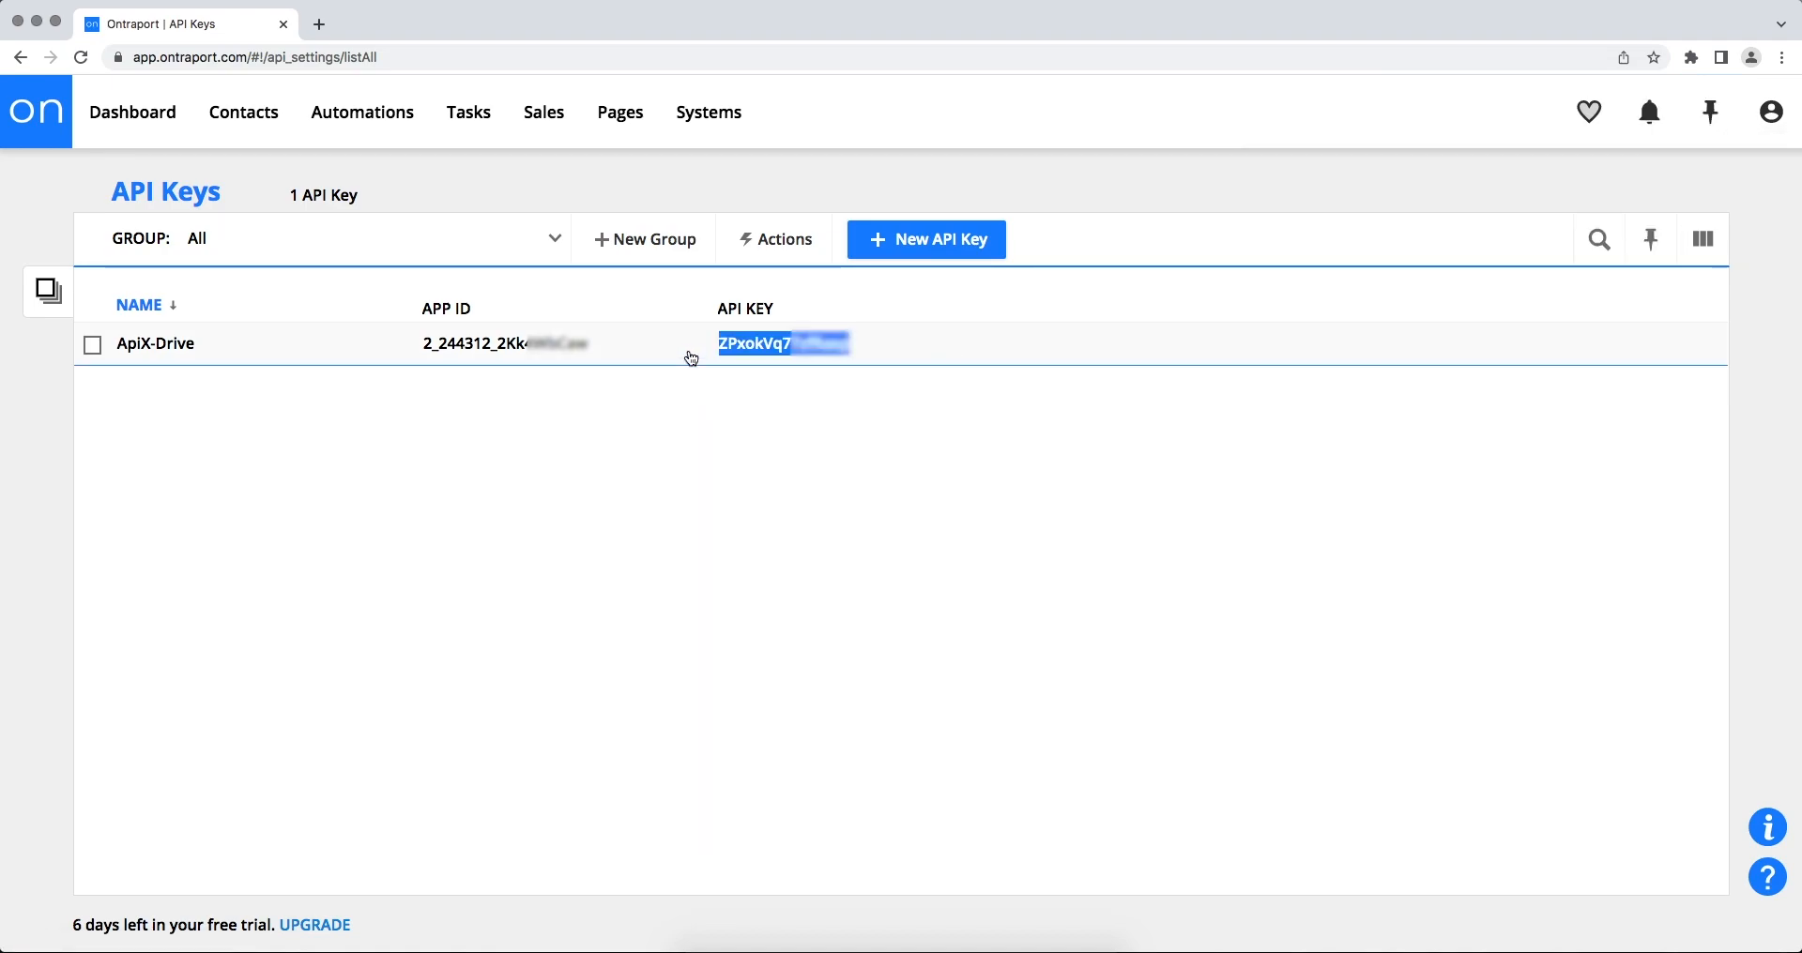
pyautogui.rightClick(736, 355)
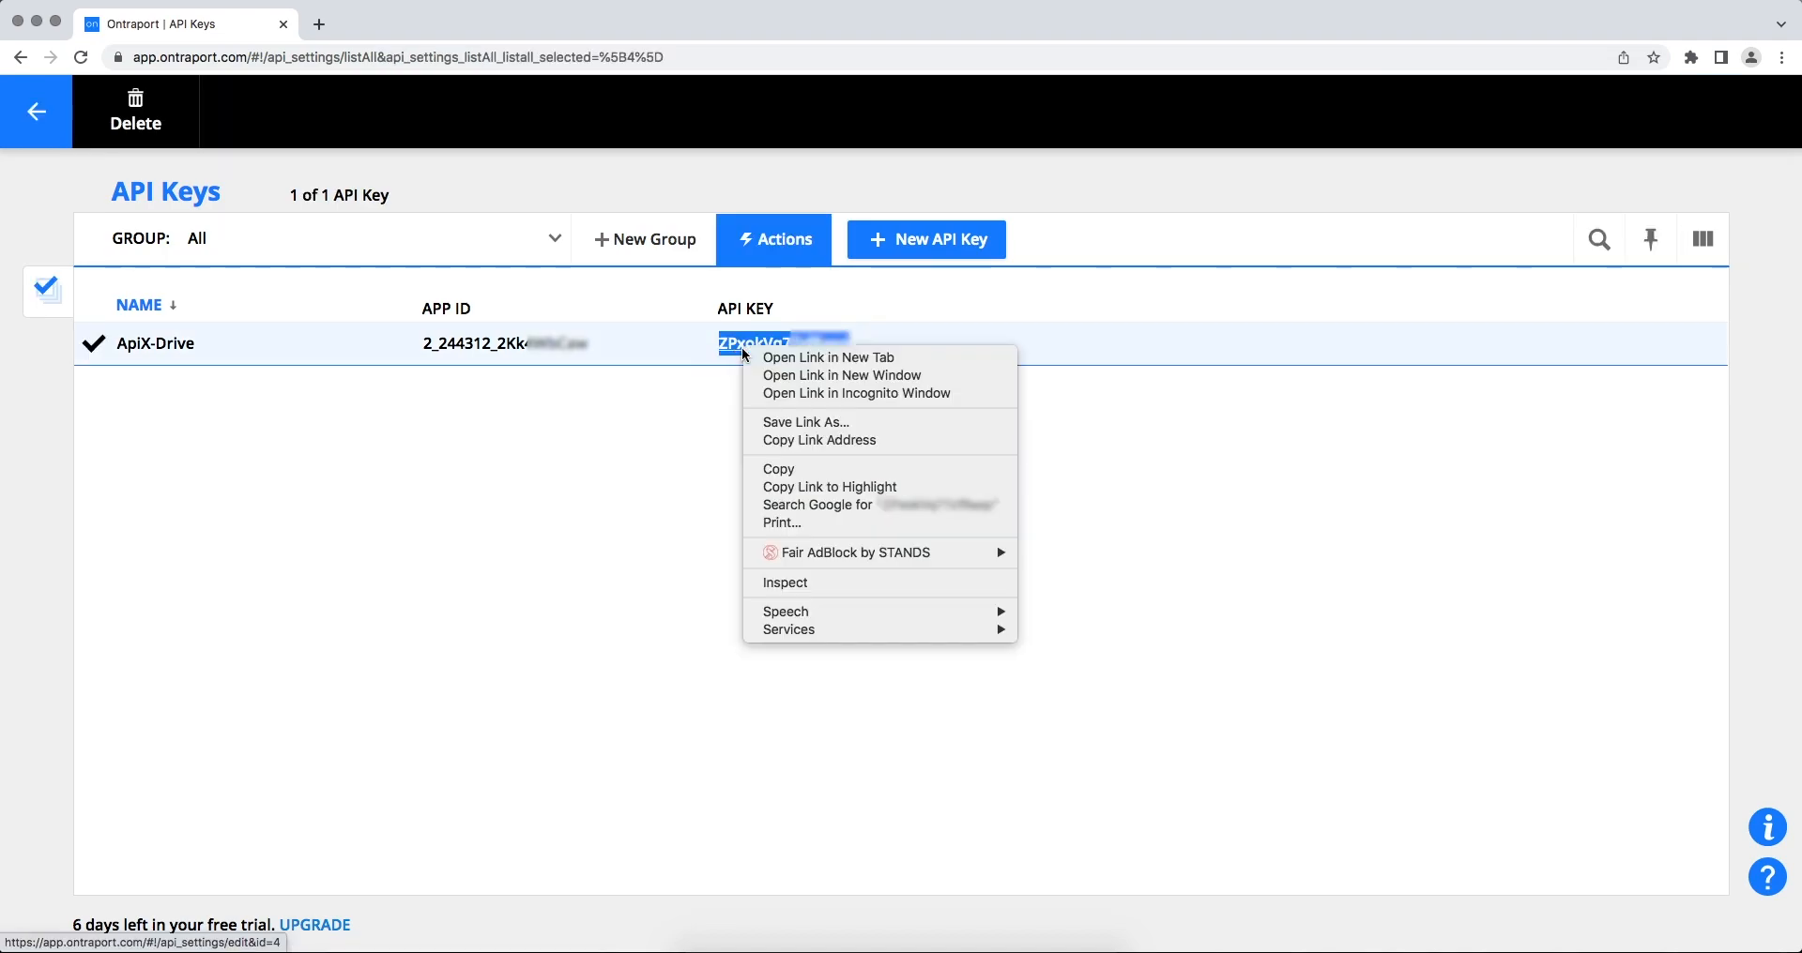
pyautogui.click(779, 467)
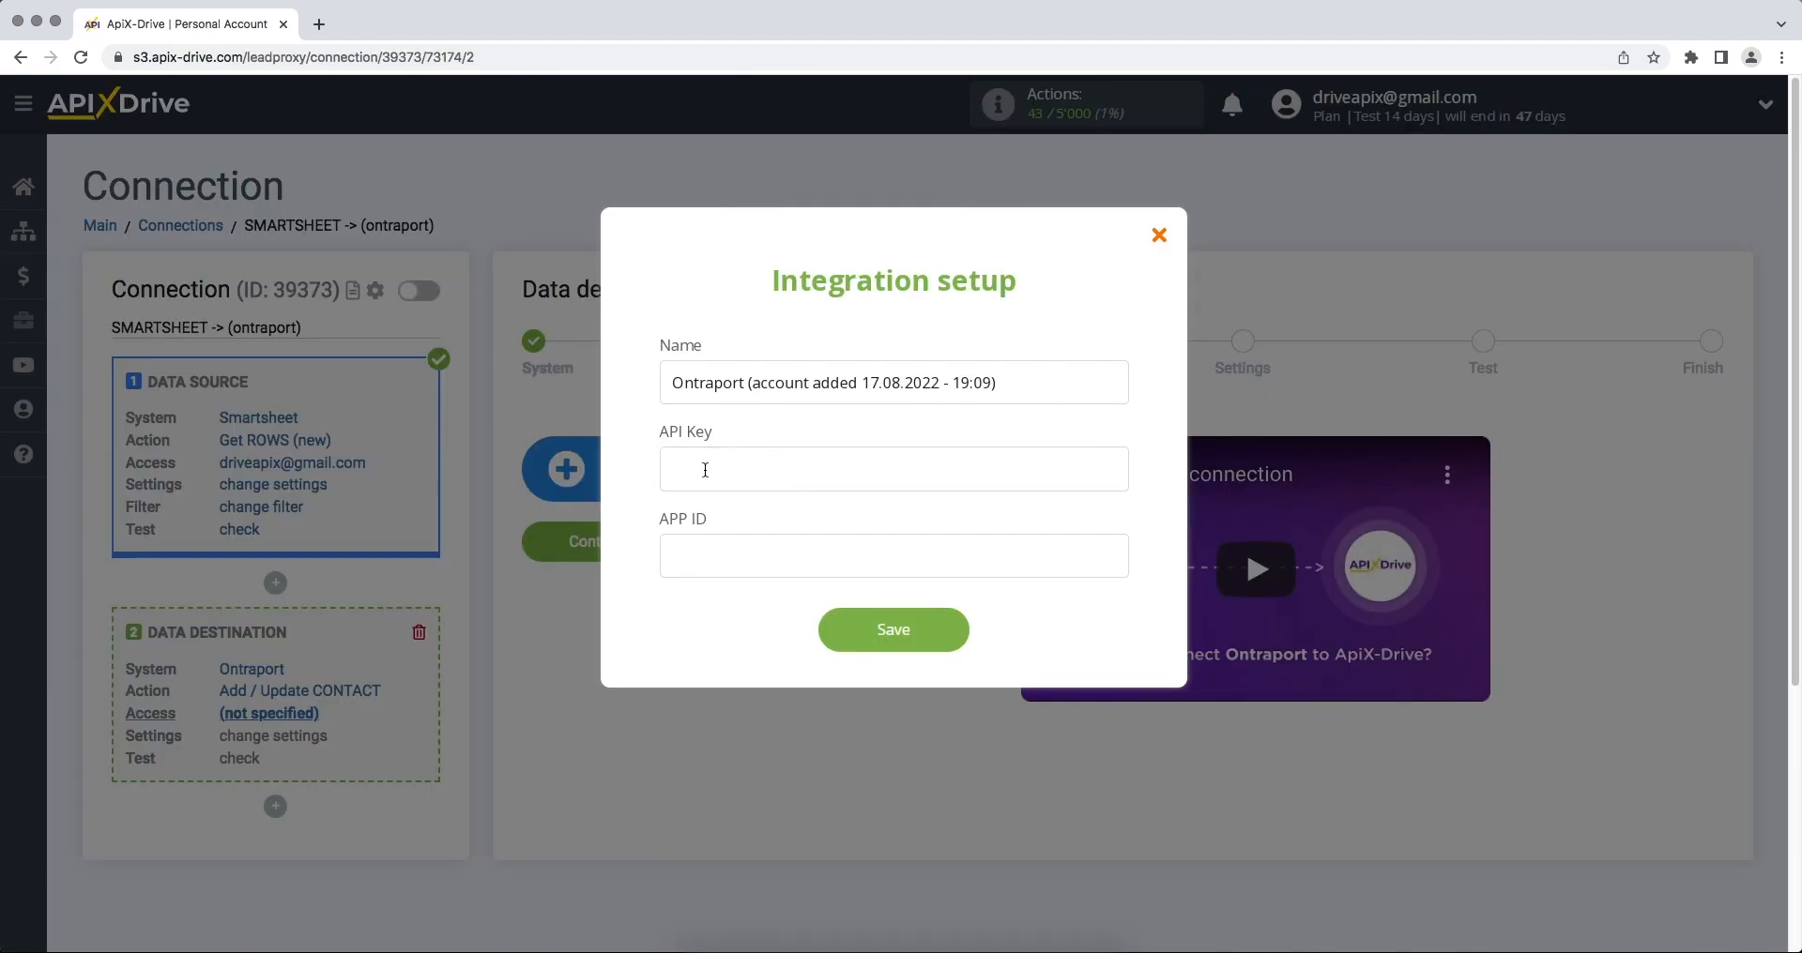
pyautogui.rightClick(694, 469)
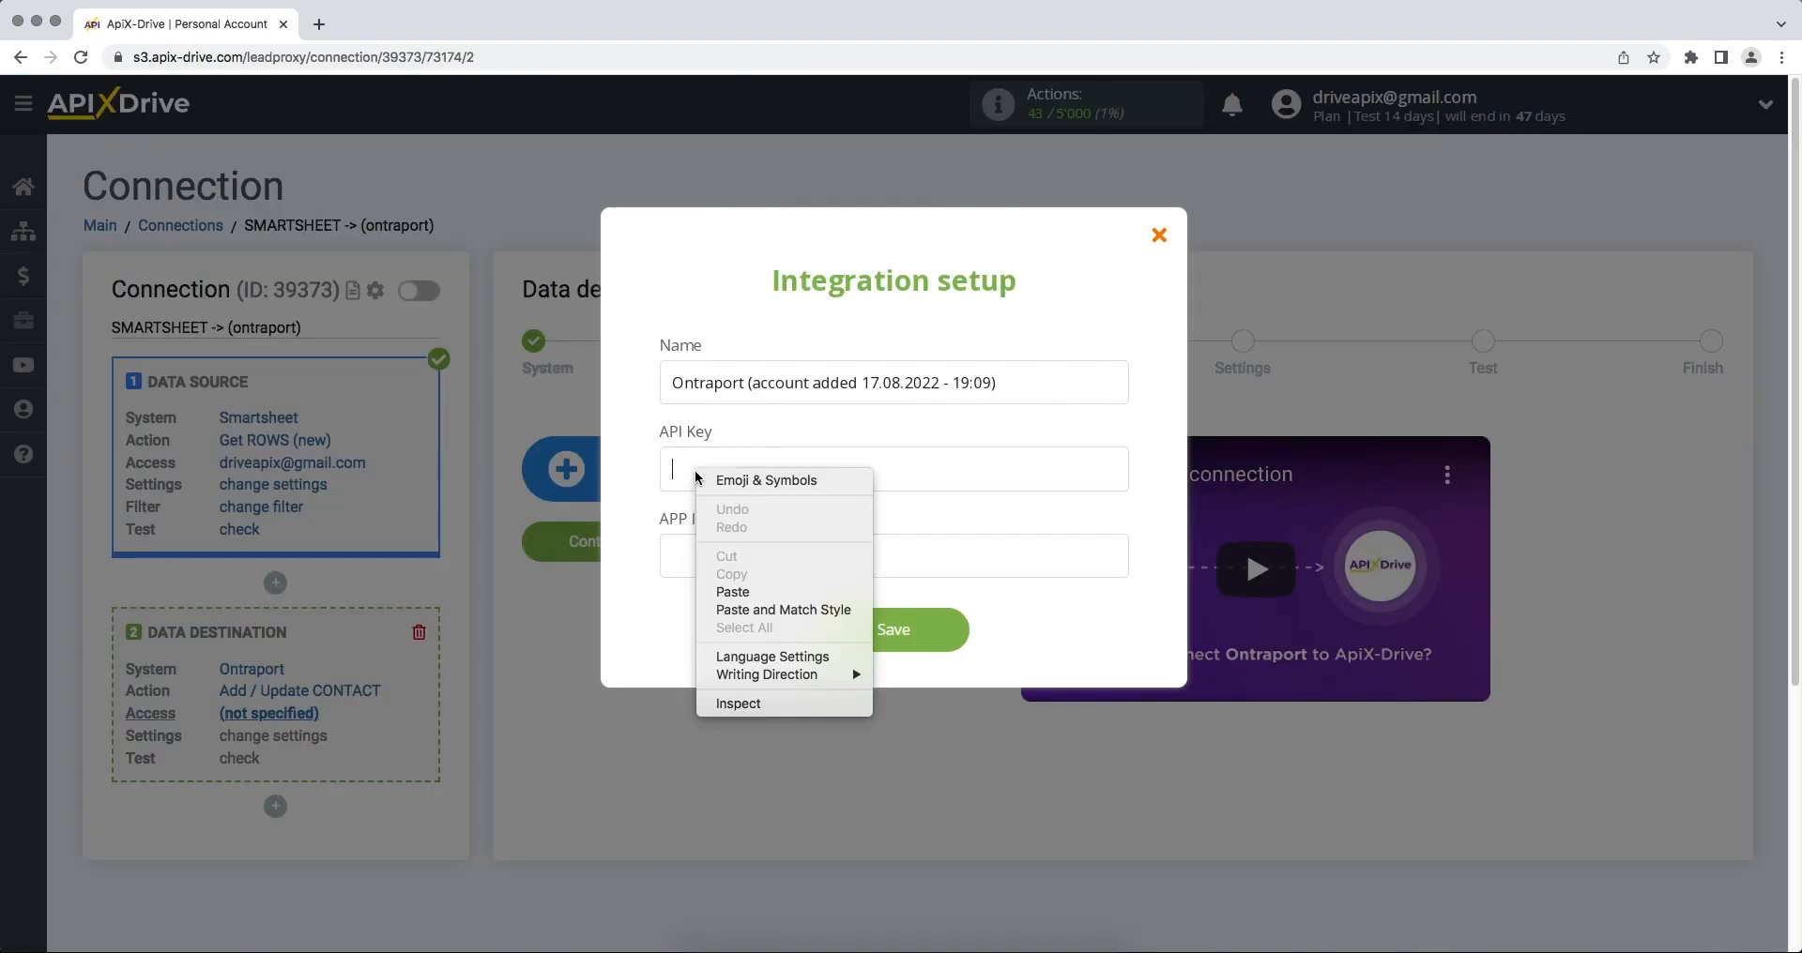
pyautogui.click(740, 588)
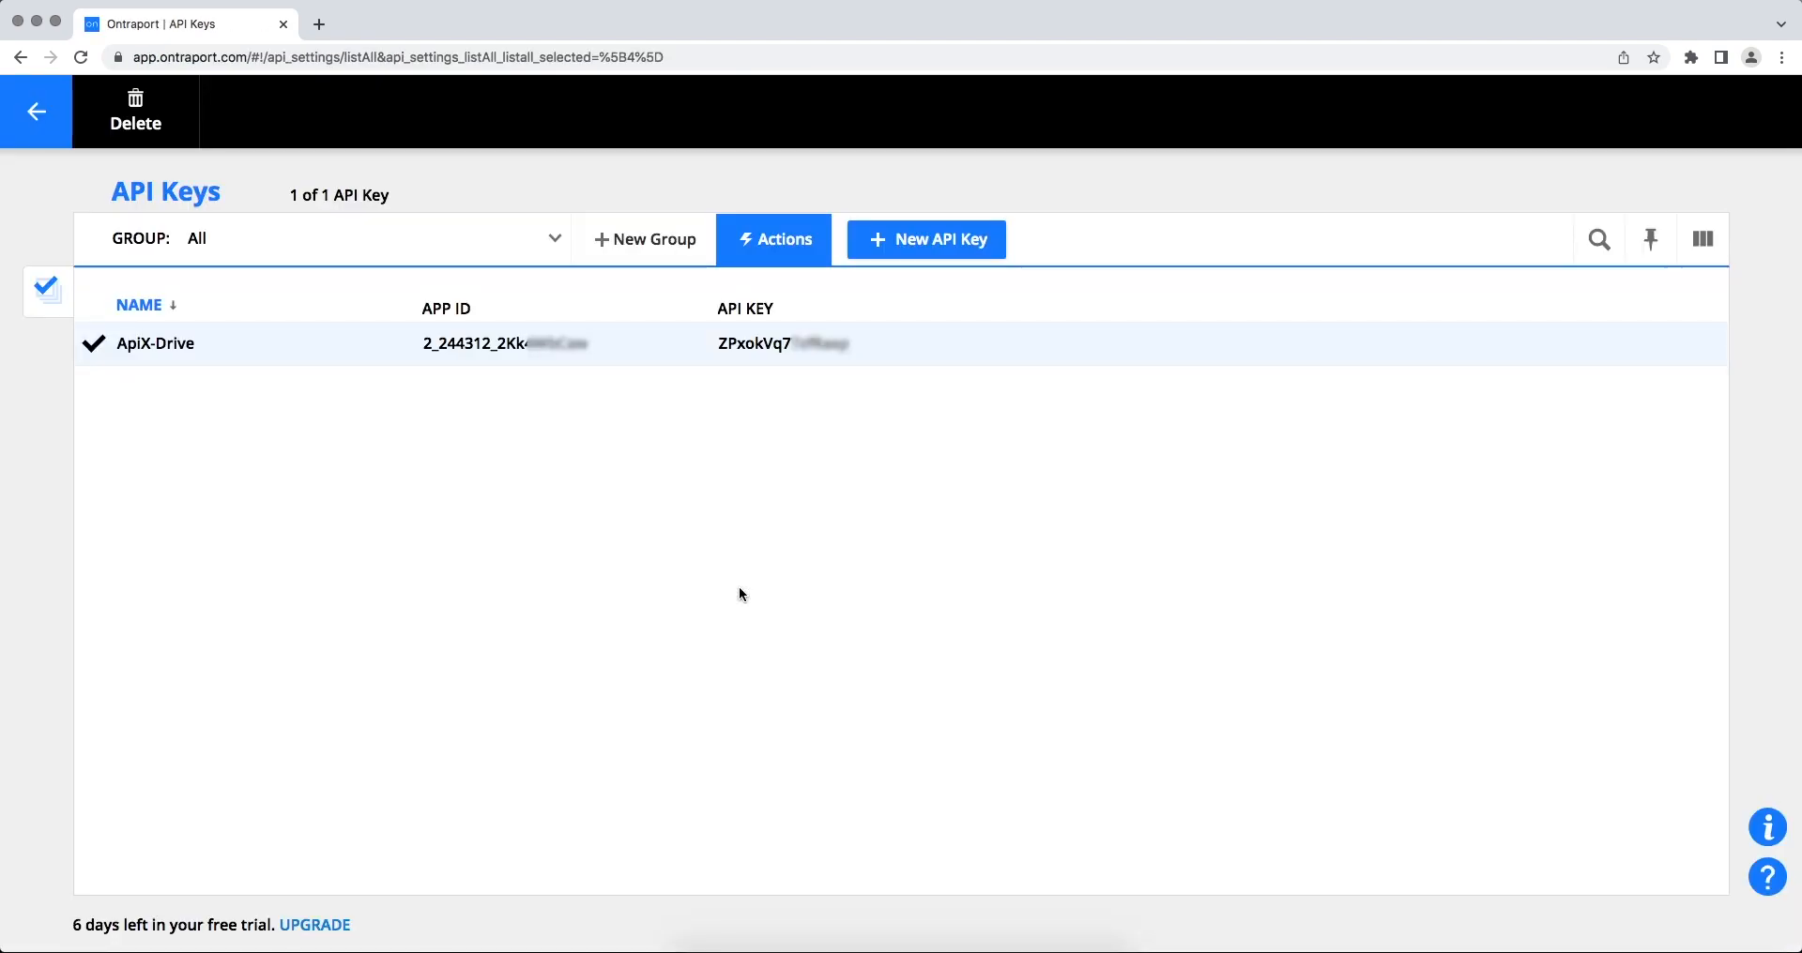
# - Copy the key's APP ID from Ontraport
pyautogui.moveTo(627, 355); pyautogui.dragTo(424, 349)
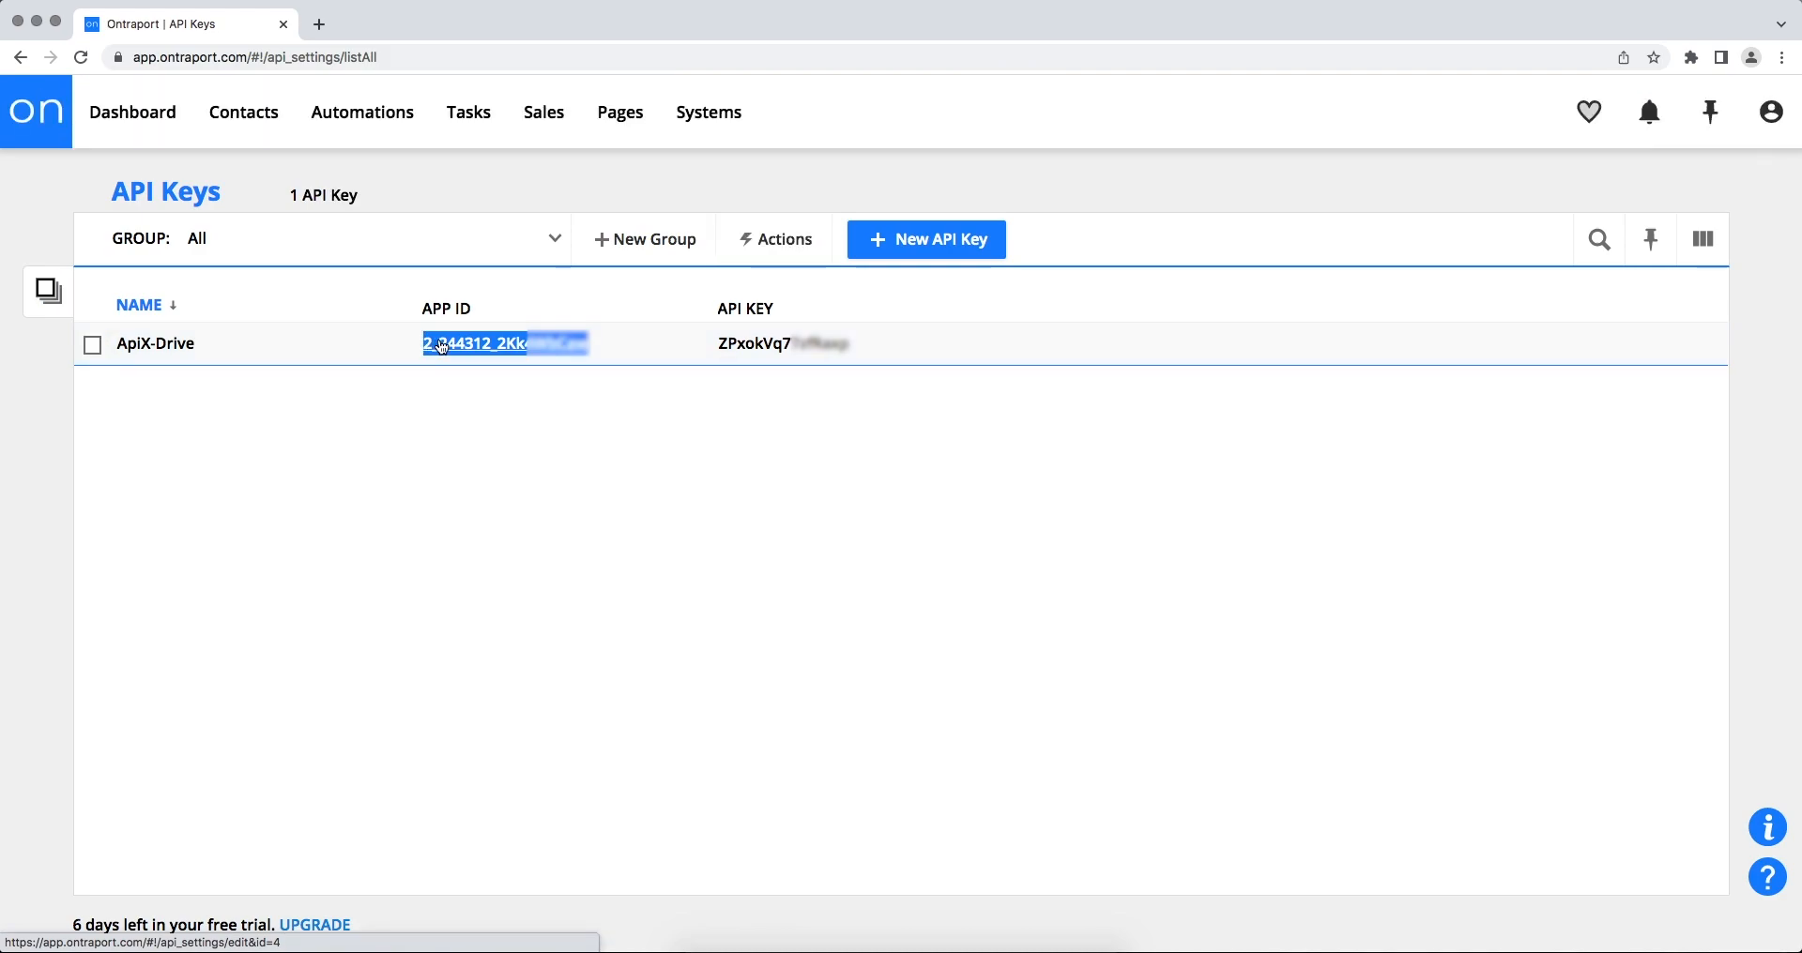
pyautogui.rightClick(443, 347)
pyautogui.click(480, 459)
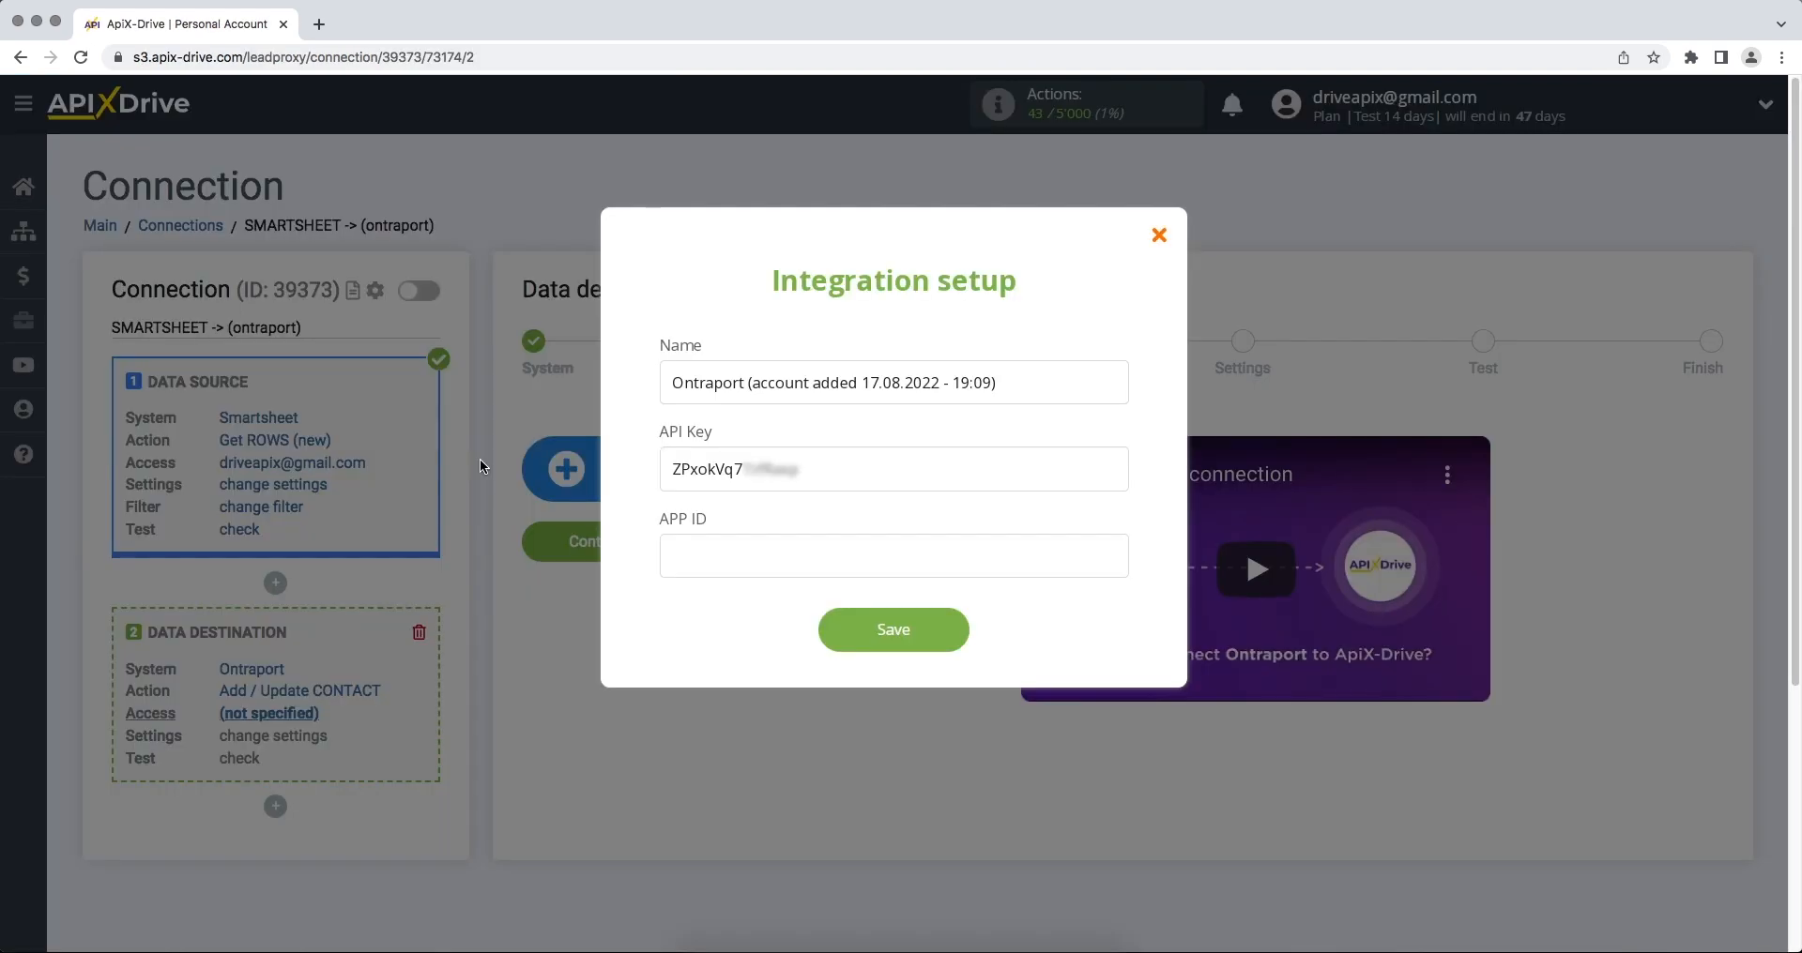
pyautogui.click(691, 563)
# - Paste the App ID into the Ontraport setup and save the credentials
pyautogui.rightClick(691, 561)
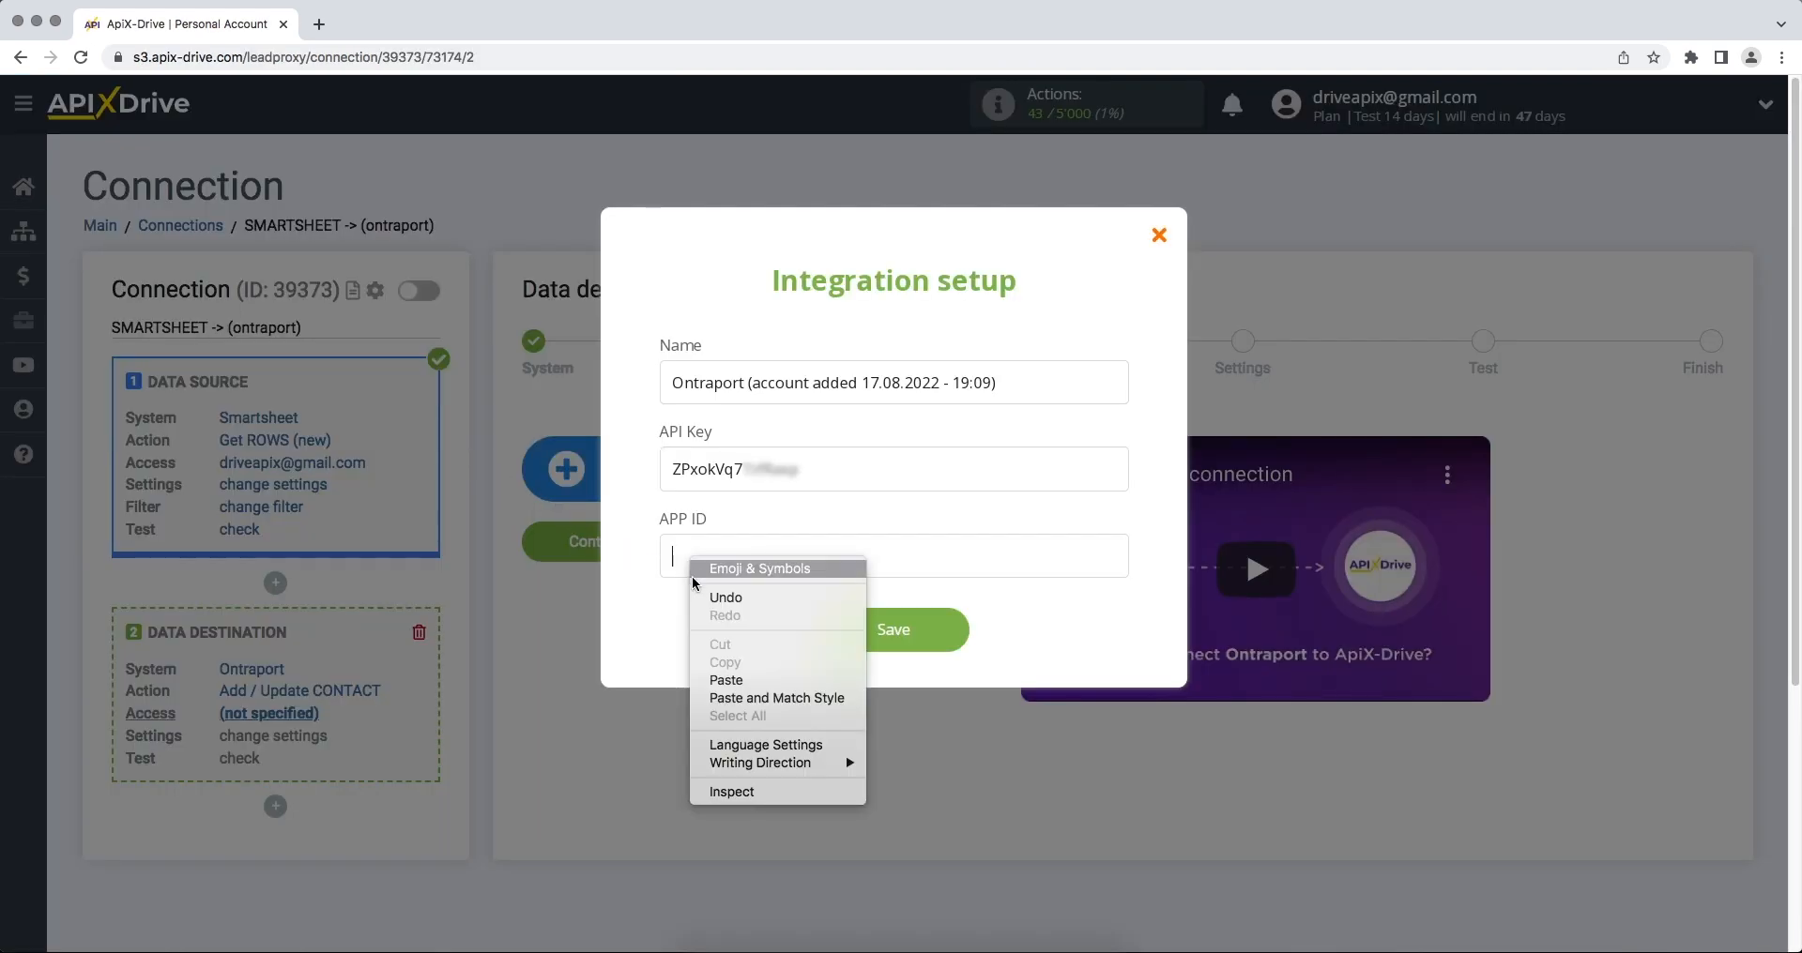
pyautogui.click(715, 680)
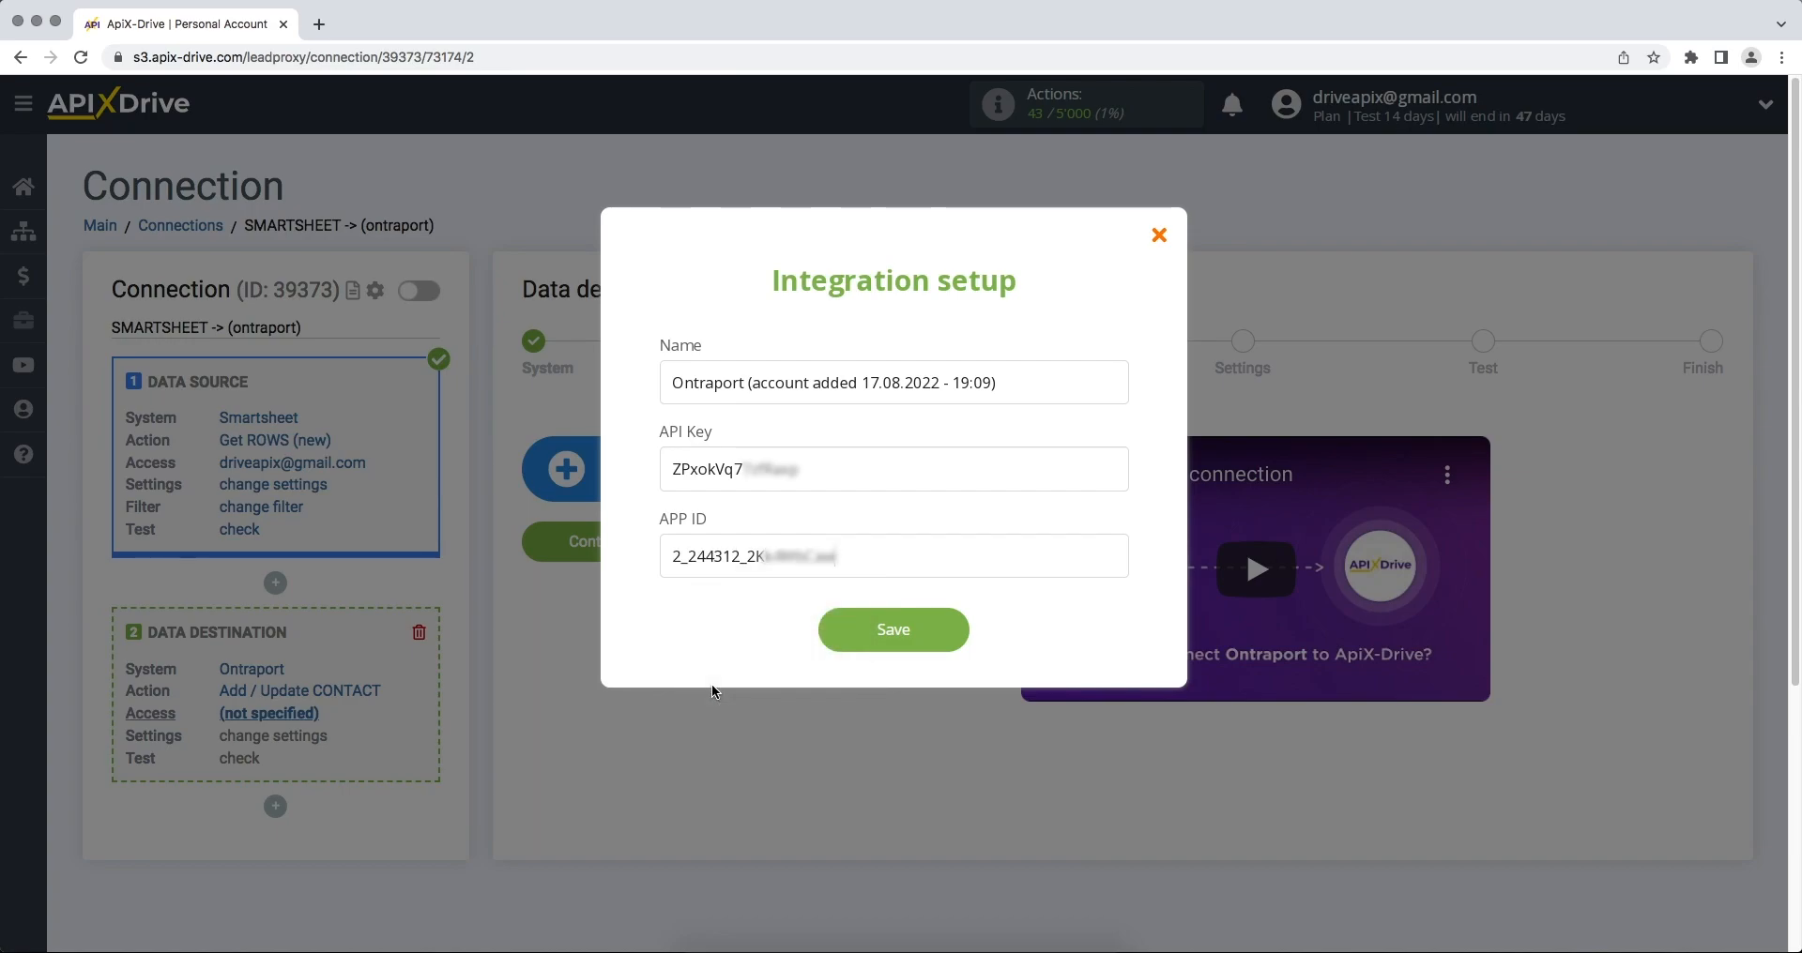
pyautogui.click(873, 629)
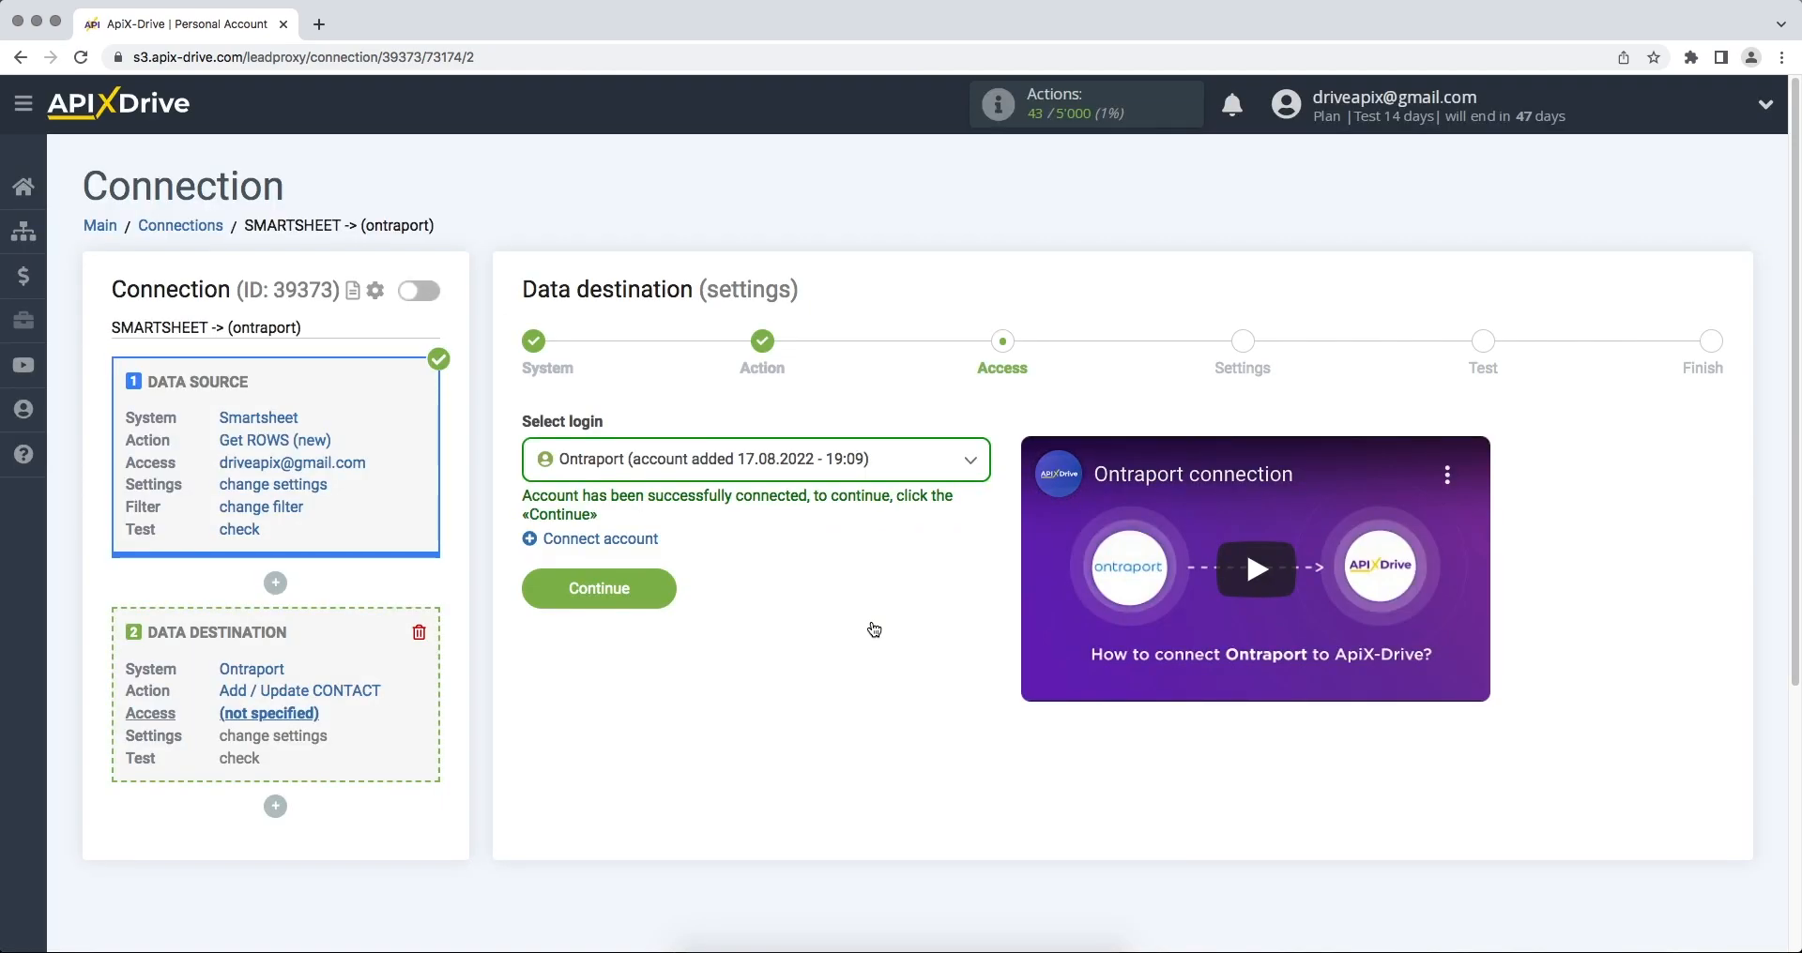
# - Select the connected Ontraport account as the login and continue to field settings
pyautogui.click(826, 472)
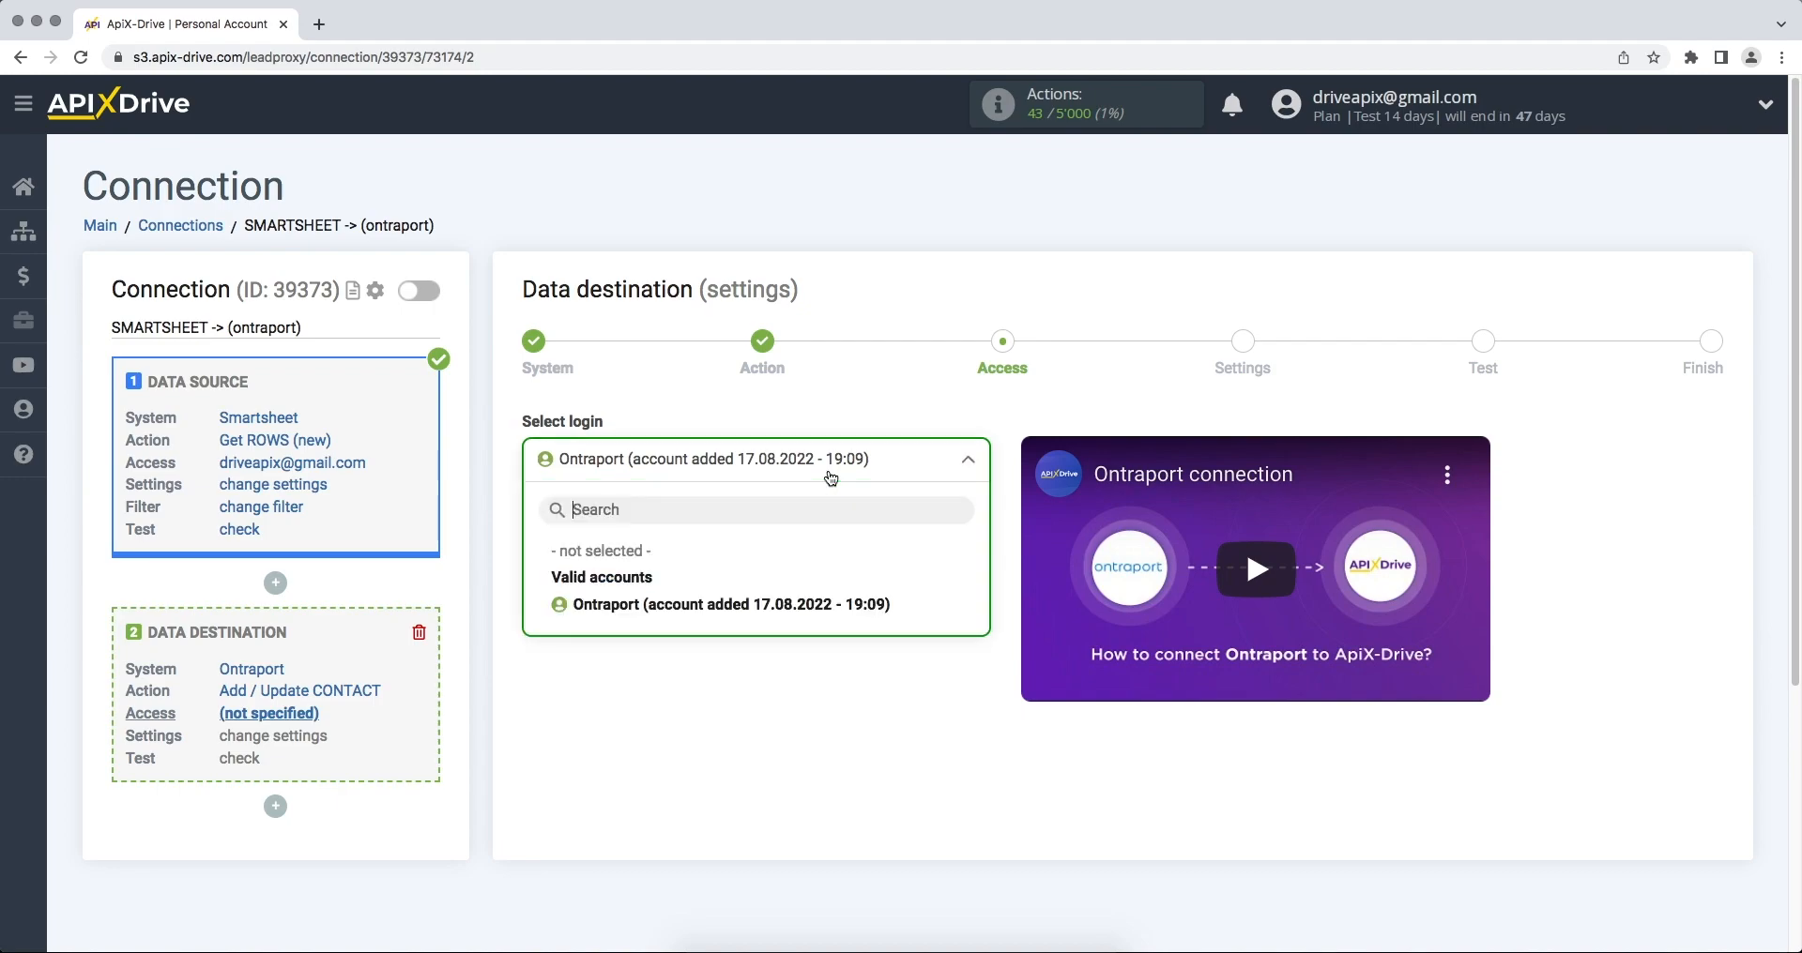
pyautogui.click(802, 605)
pyautogui.click(544, 591)
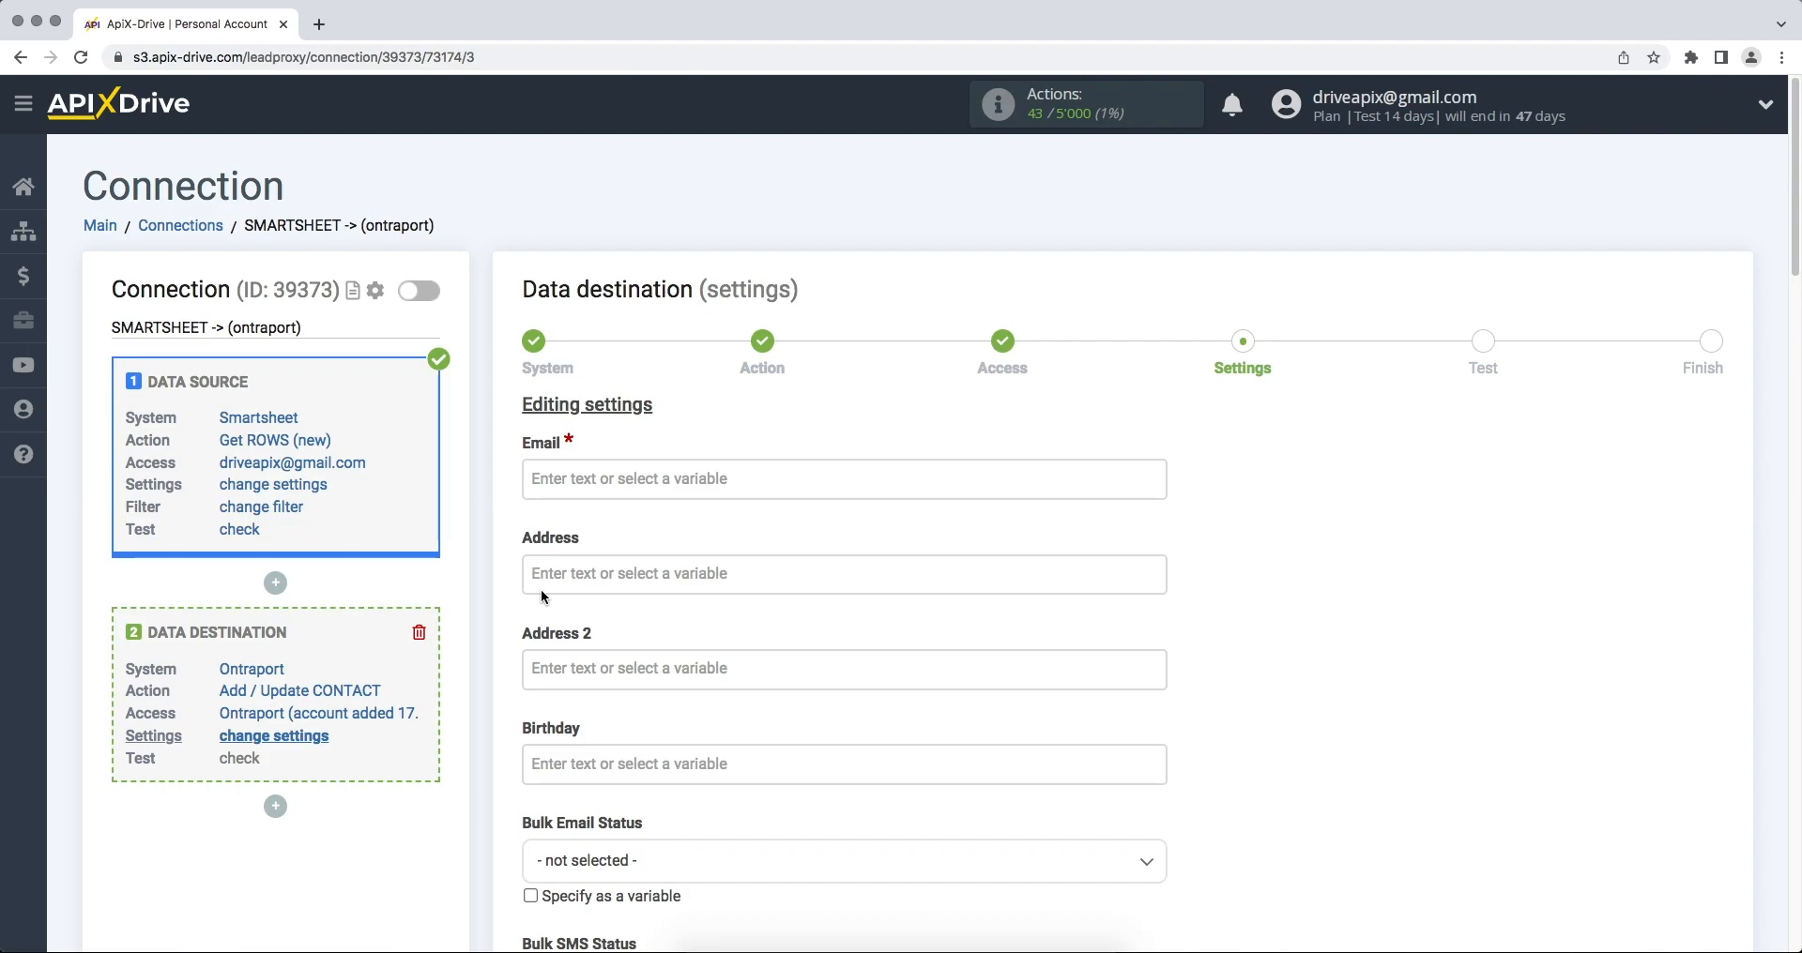
# - Map Email, First Name, Last Name and SMS Number to Smartsheet's Email, First Name, Last Name and Phone columns
pyautogui.click(603, 465)
pyautogui.click(683, 653)
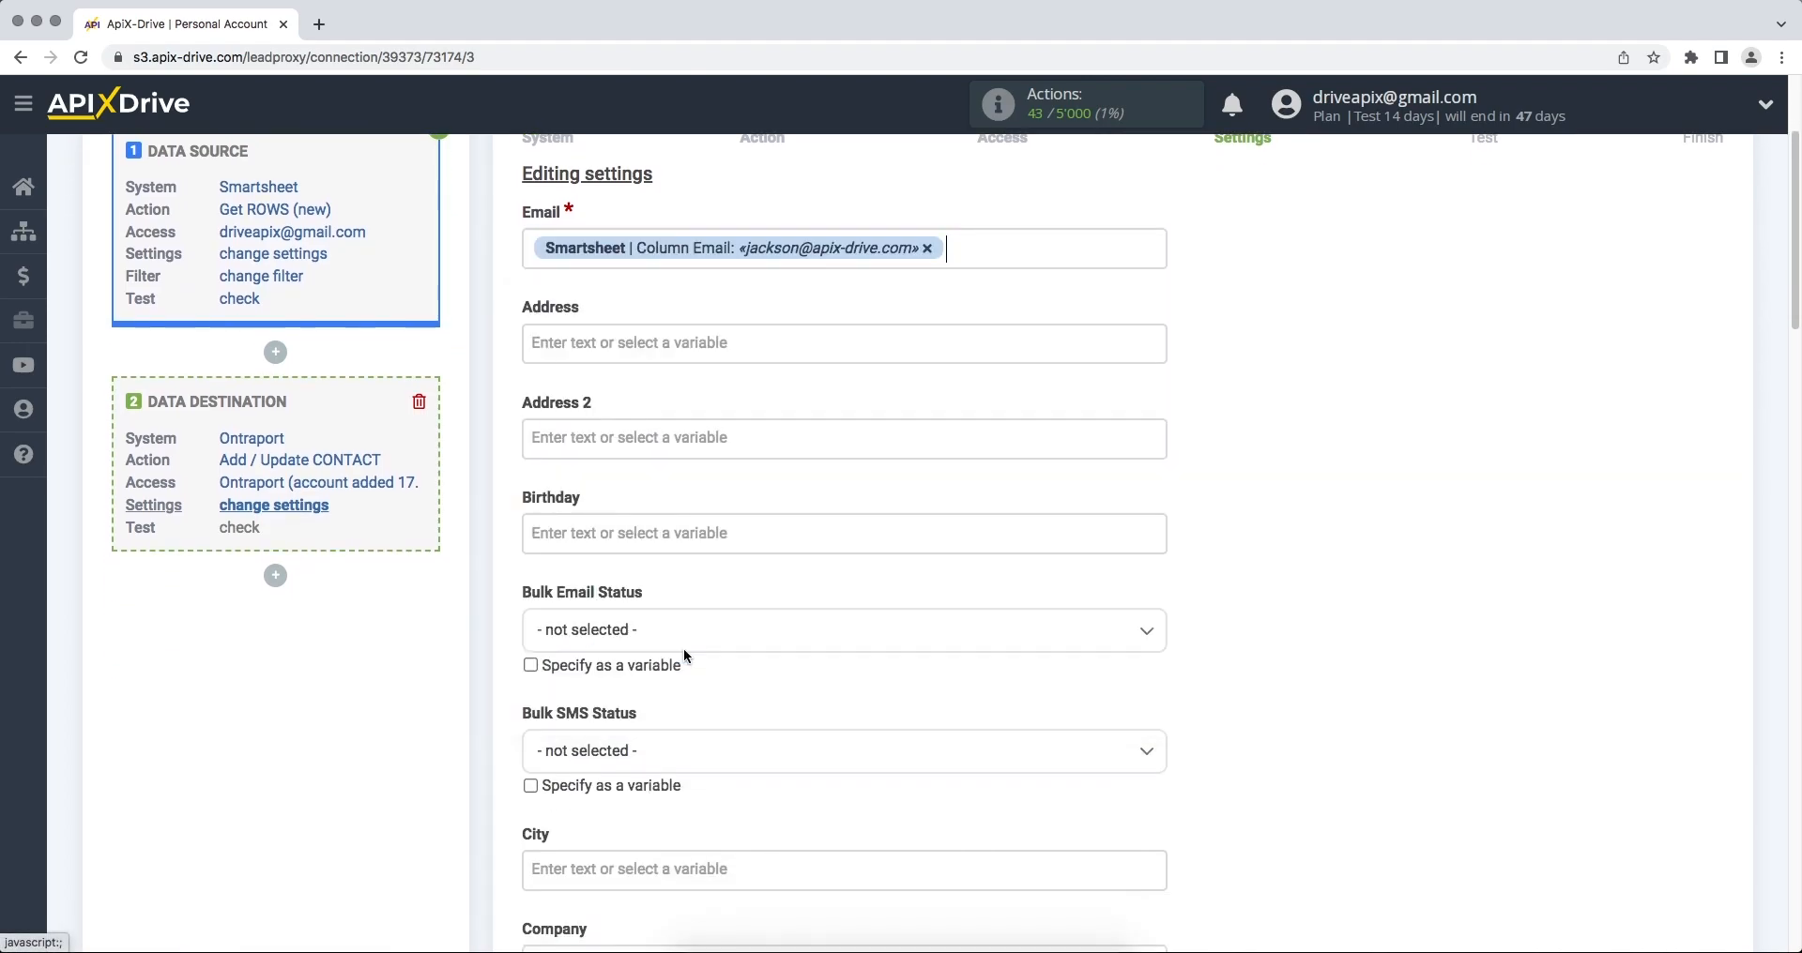
pyautogui.scroll(-5, 684, 650)
pyautogui.scroll(-3, 685, 649)
pyautogui.click(684, 657)
pyautogui.click(647, 680)
pyautogui.click(612, 527)
pyautogui.click(706, 709)
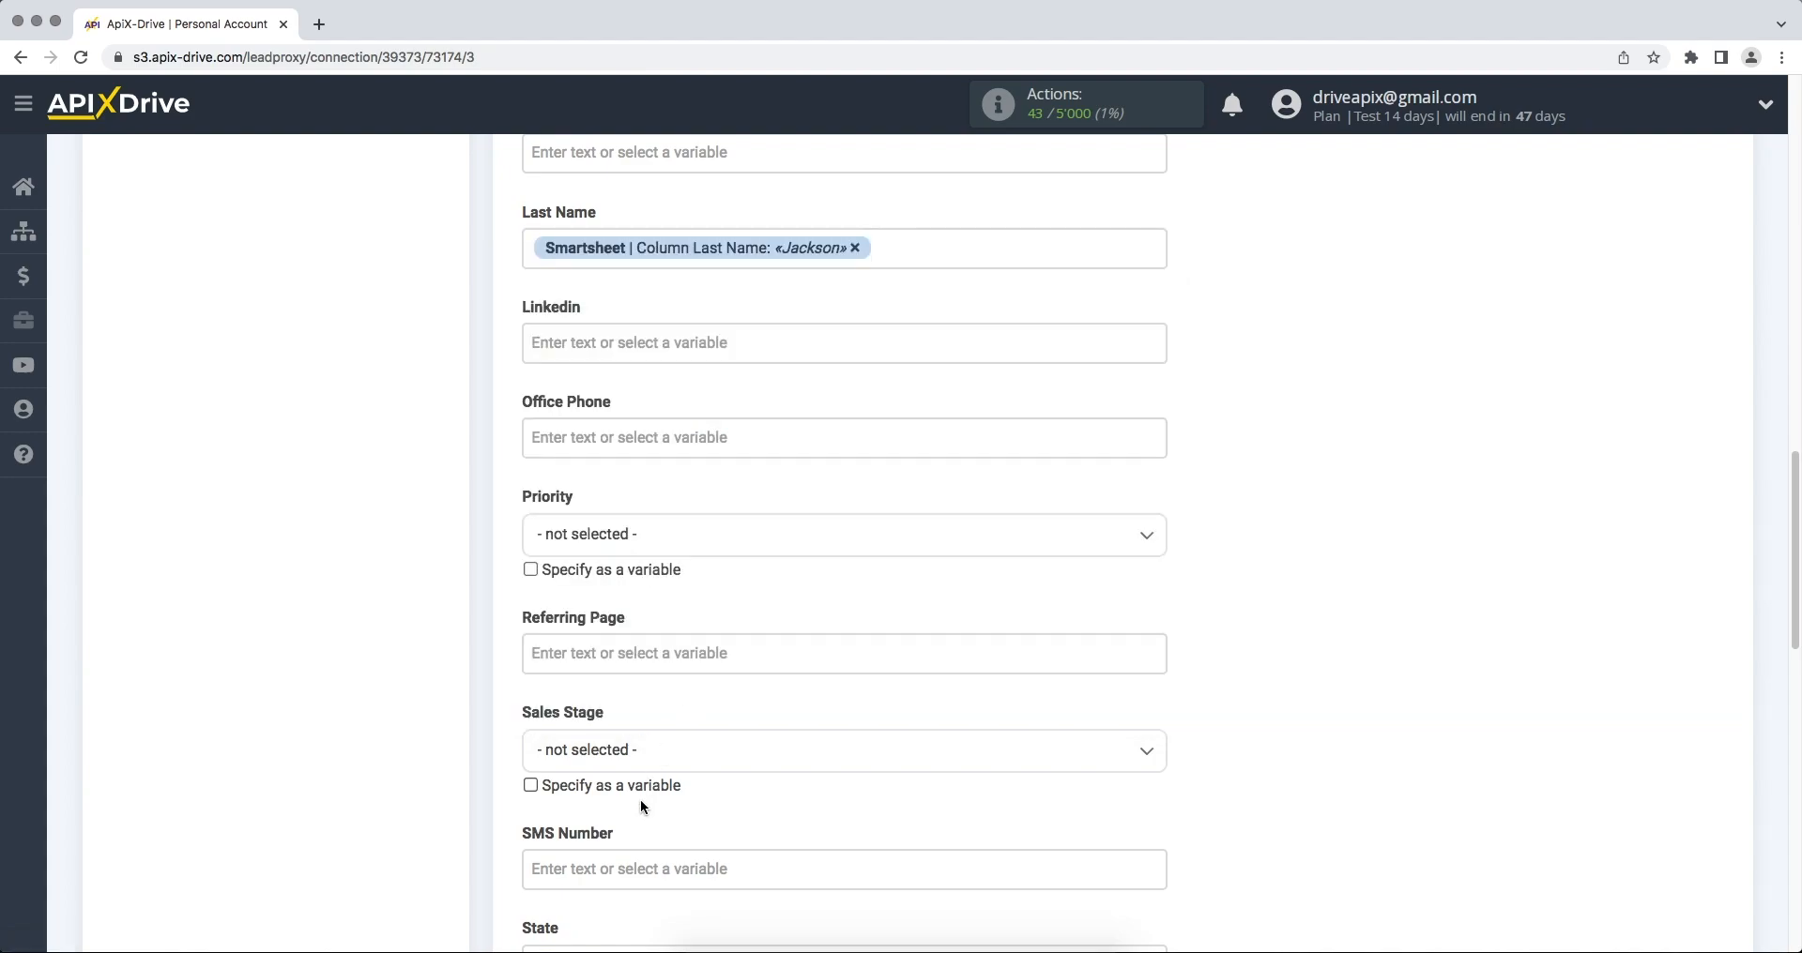
pyautogui.click(620, 868)
pyautogui.scroll(-6, 797, 760)
pyautogui.moveTo(1150, 490); pyautogui.dragTo(1147, 527)
pyautogui.click(788, 643)
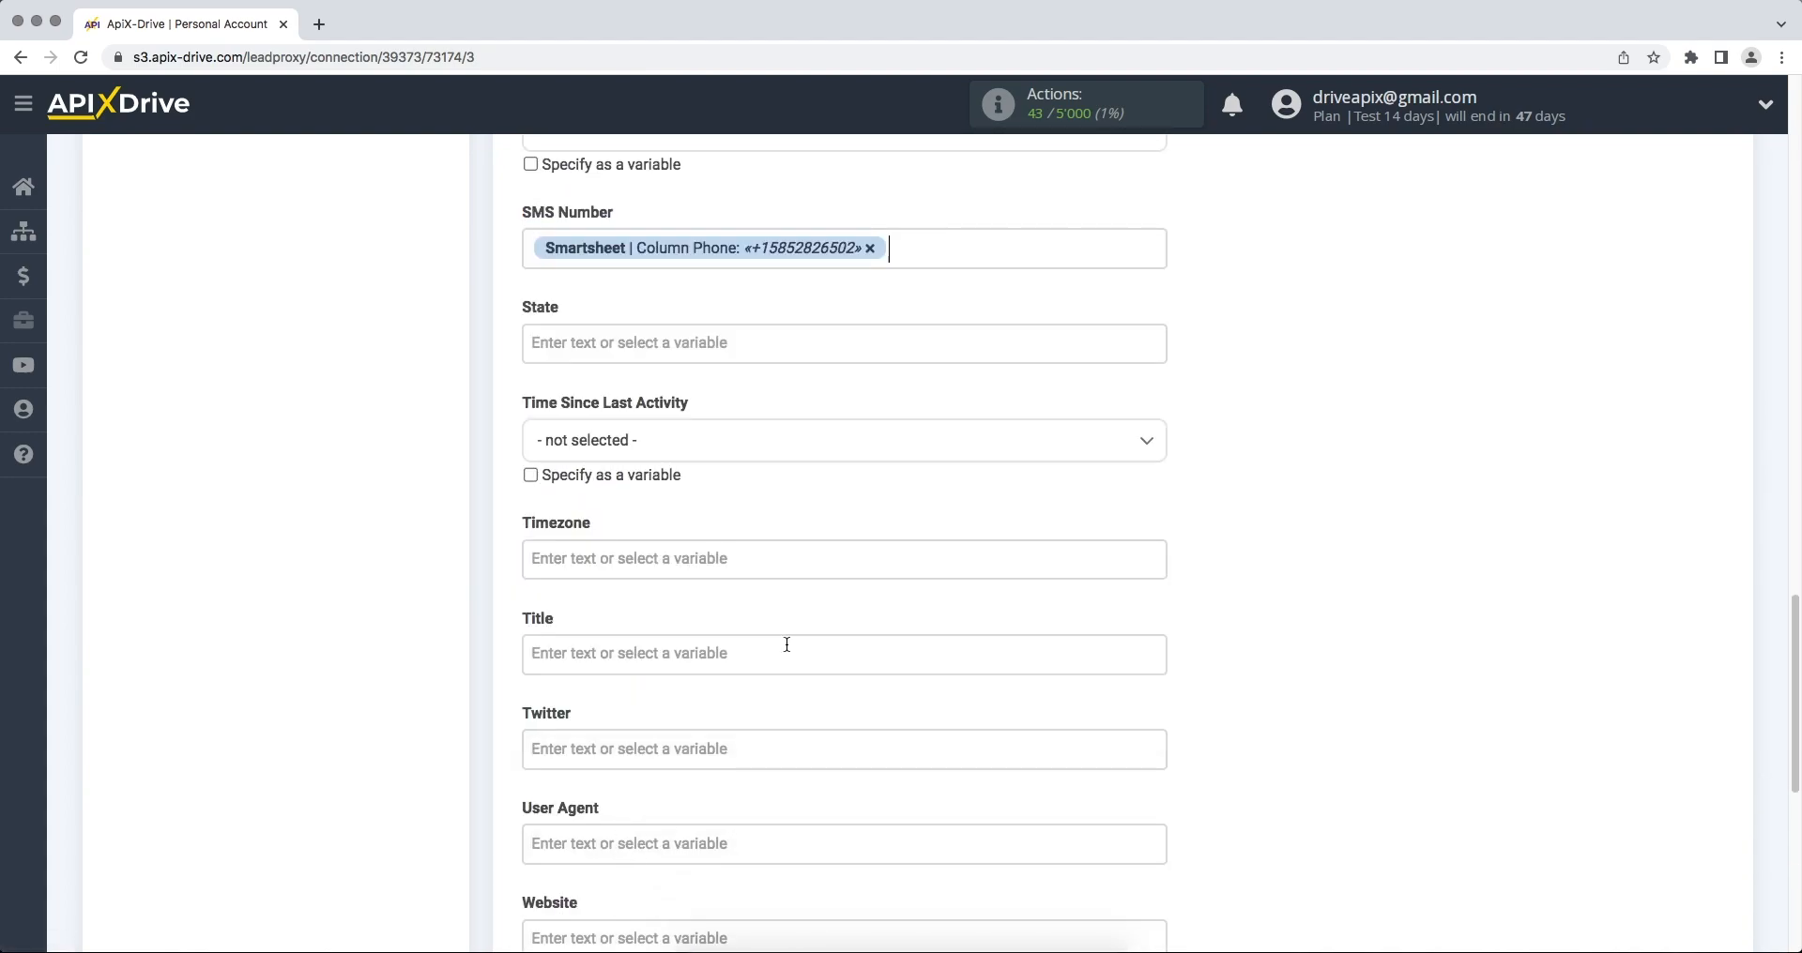
# - Set the Title to 'New row from Smartsheet' and continue to the test step
pyautogui.click(647, 653)
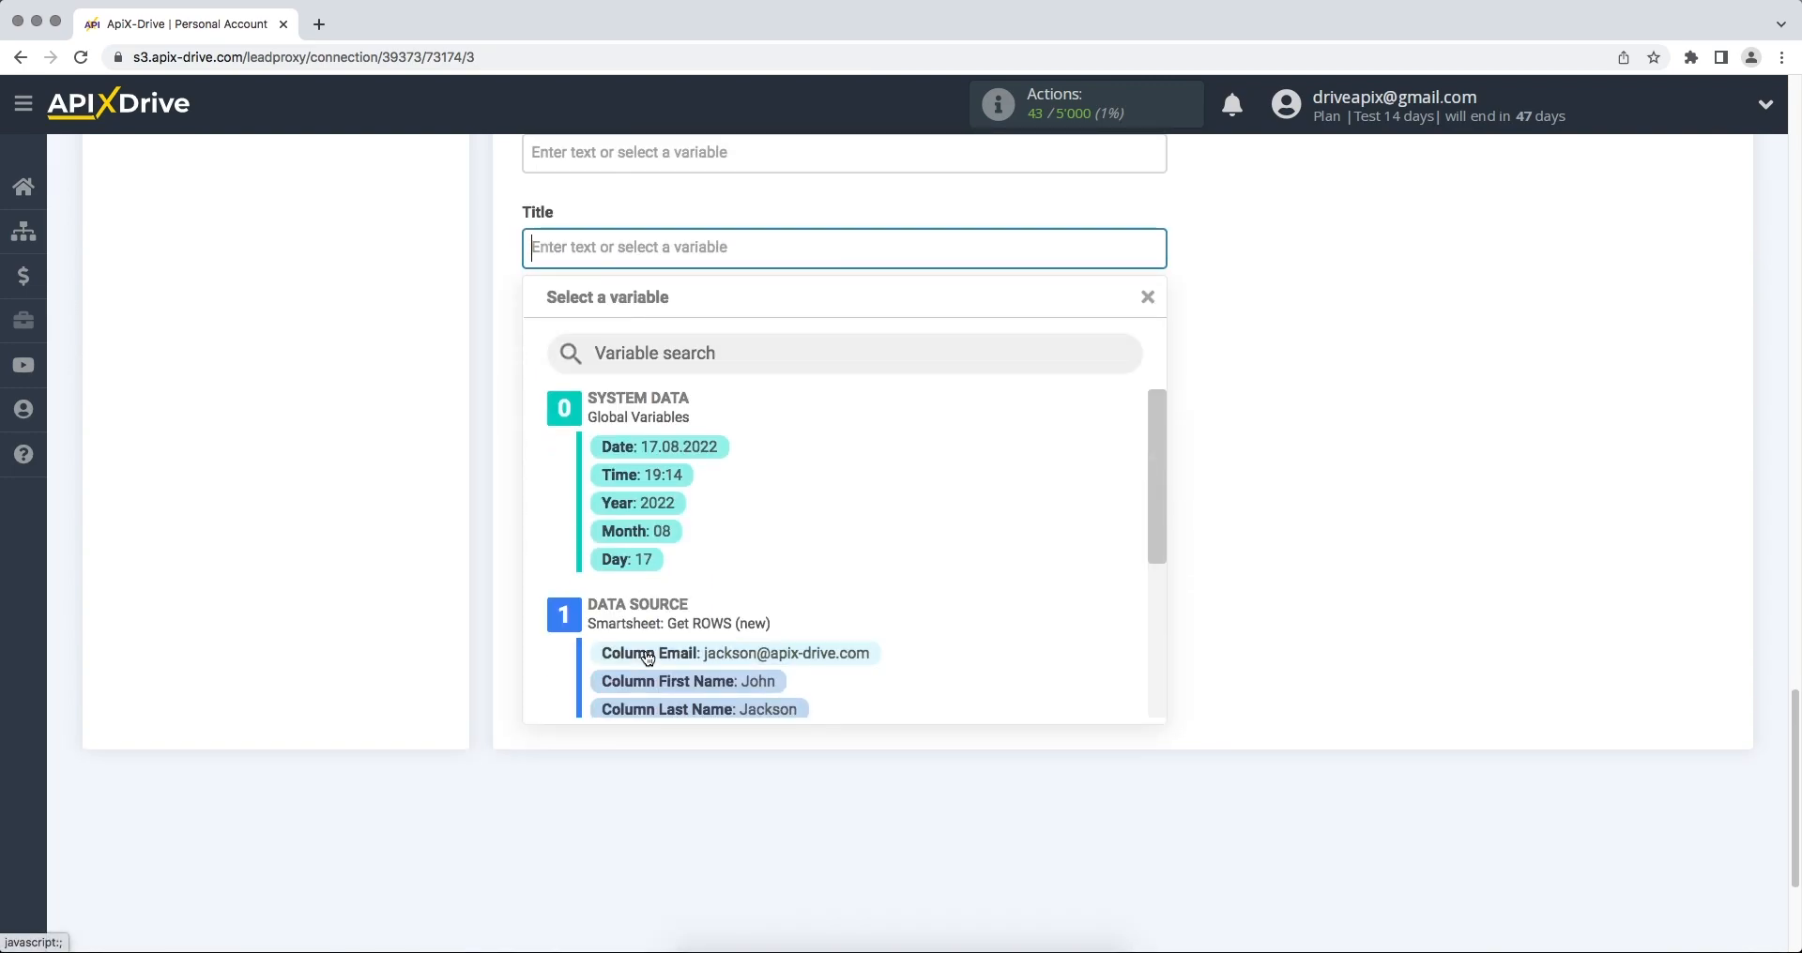
pyautogui.write('New row from Smartsheet')
pyautogui.click(1272, 537)
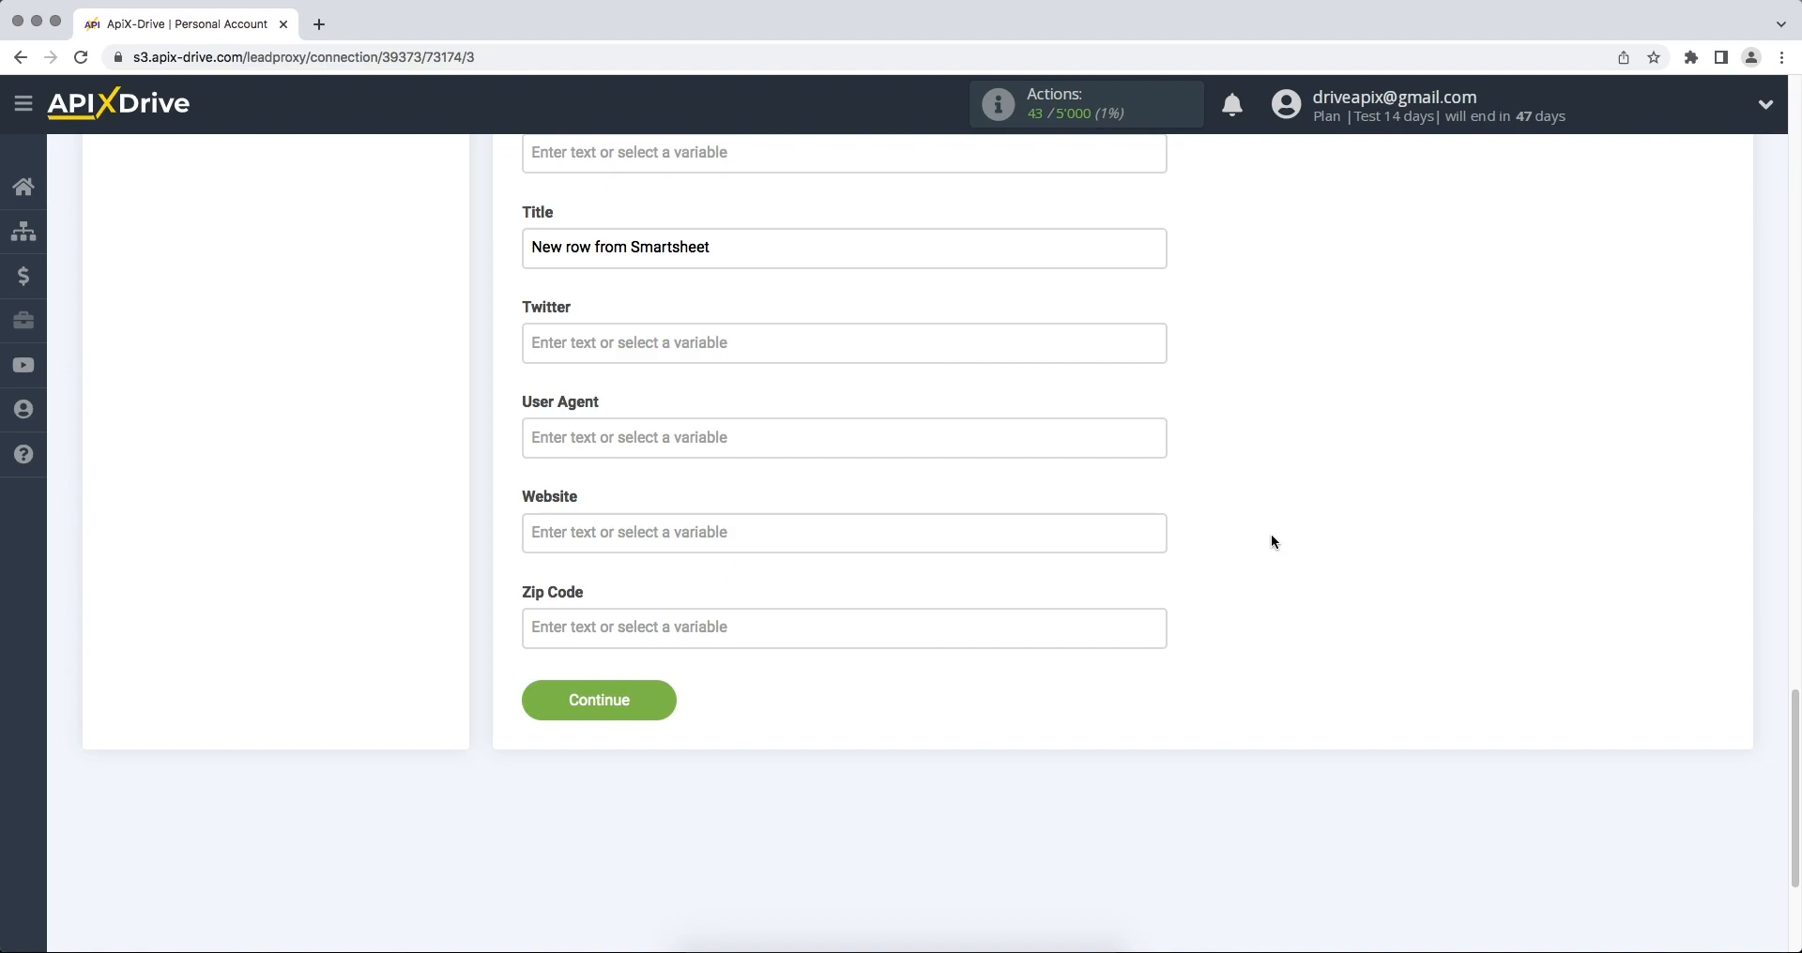
pyautogui.click(657, 712)
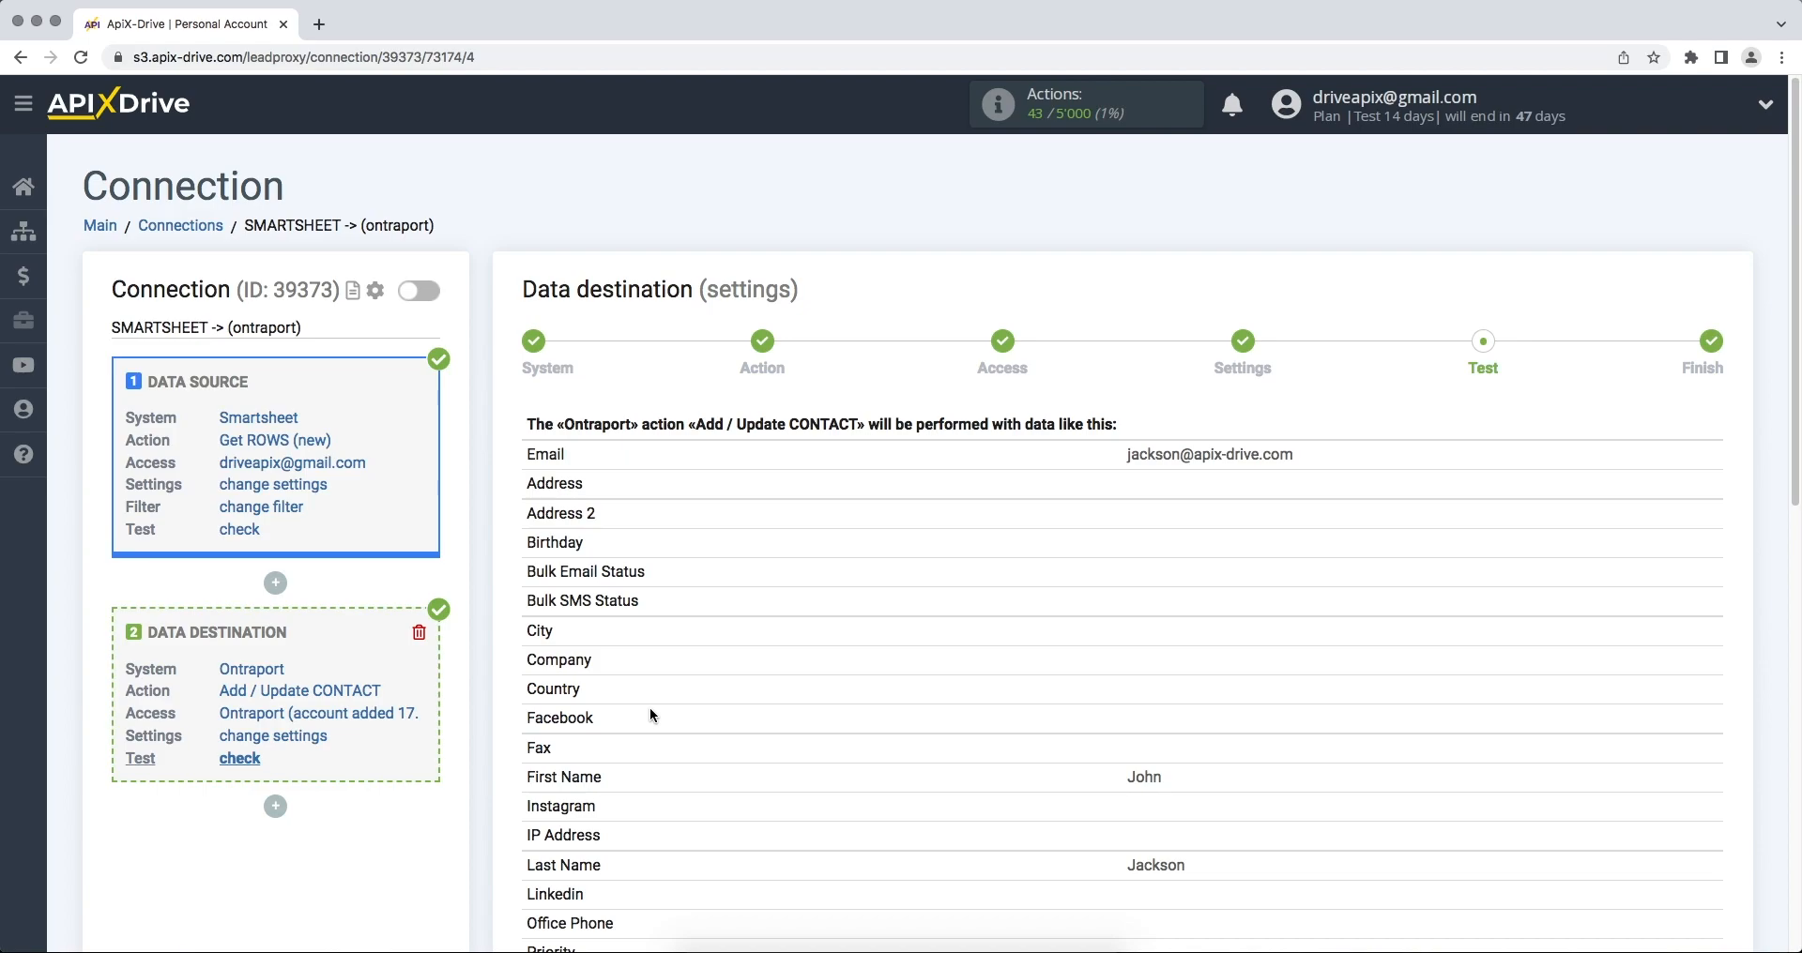
# - Send the previewed test contact to Ontraport
pyautogui.scroll(-7, 650, 708)
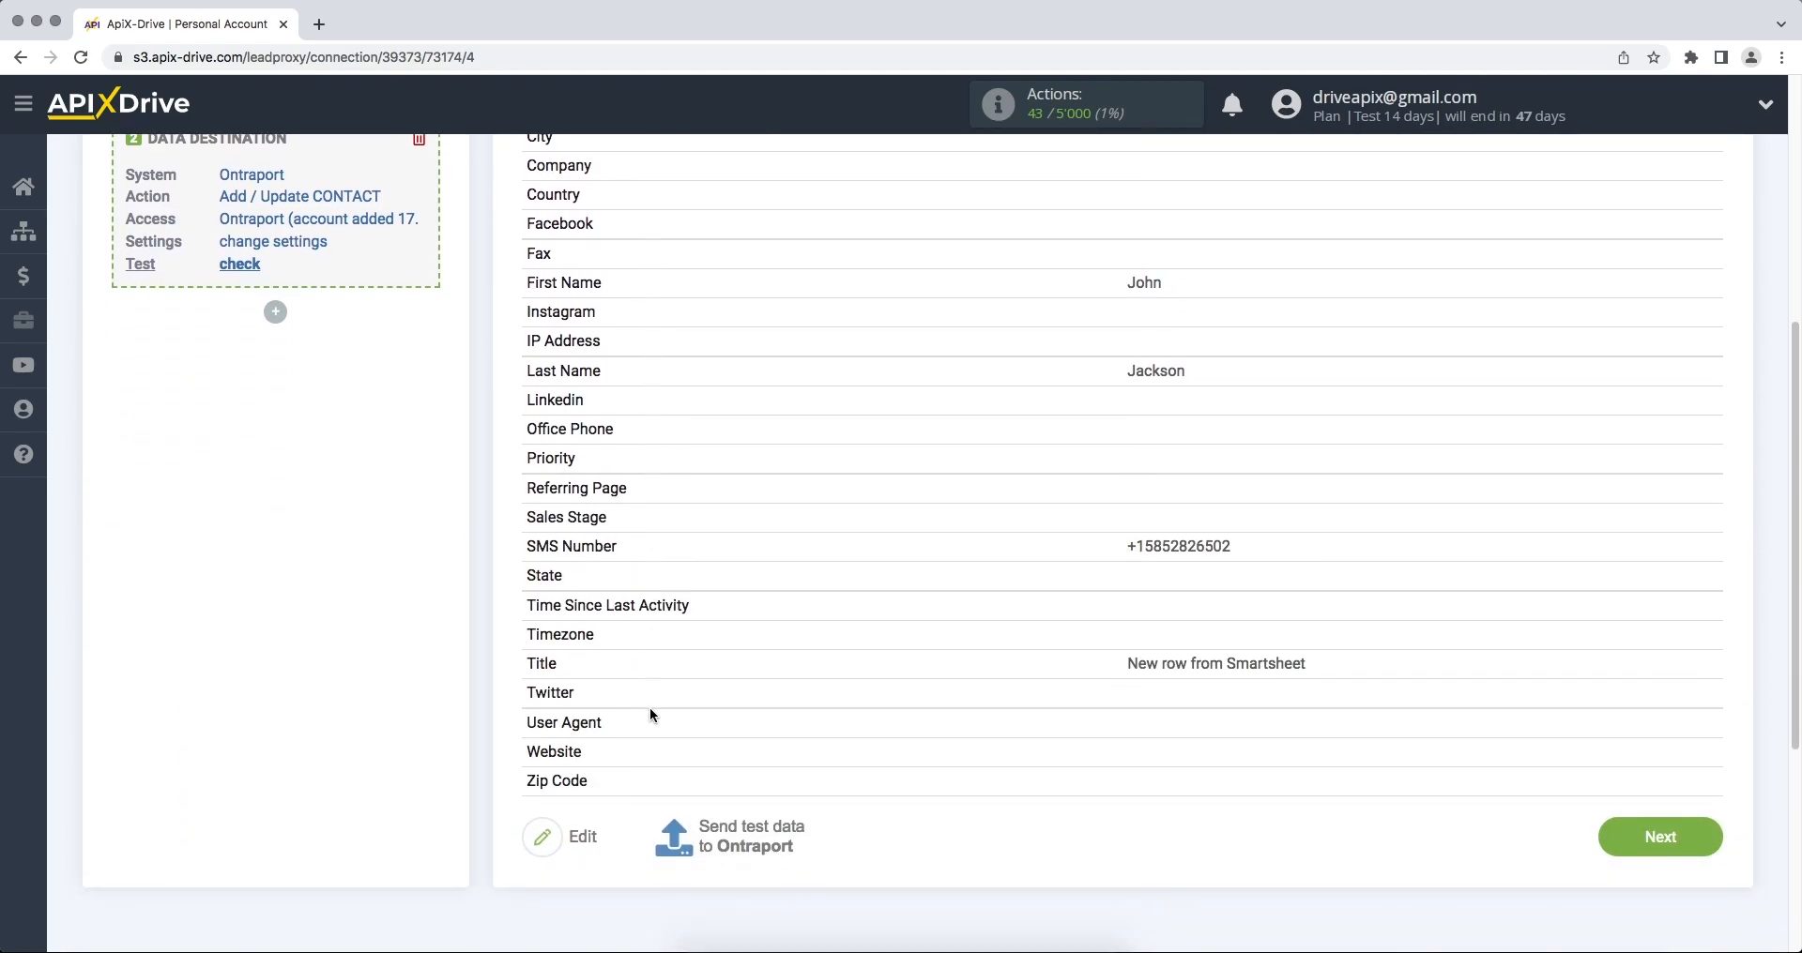
pyautogui.click(693, 700)
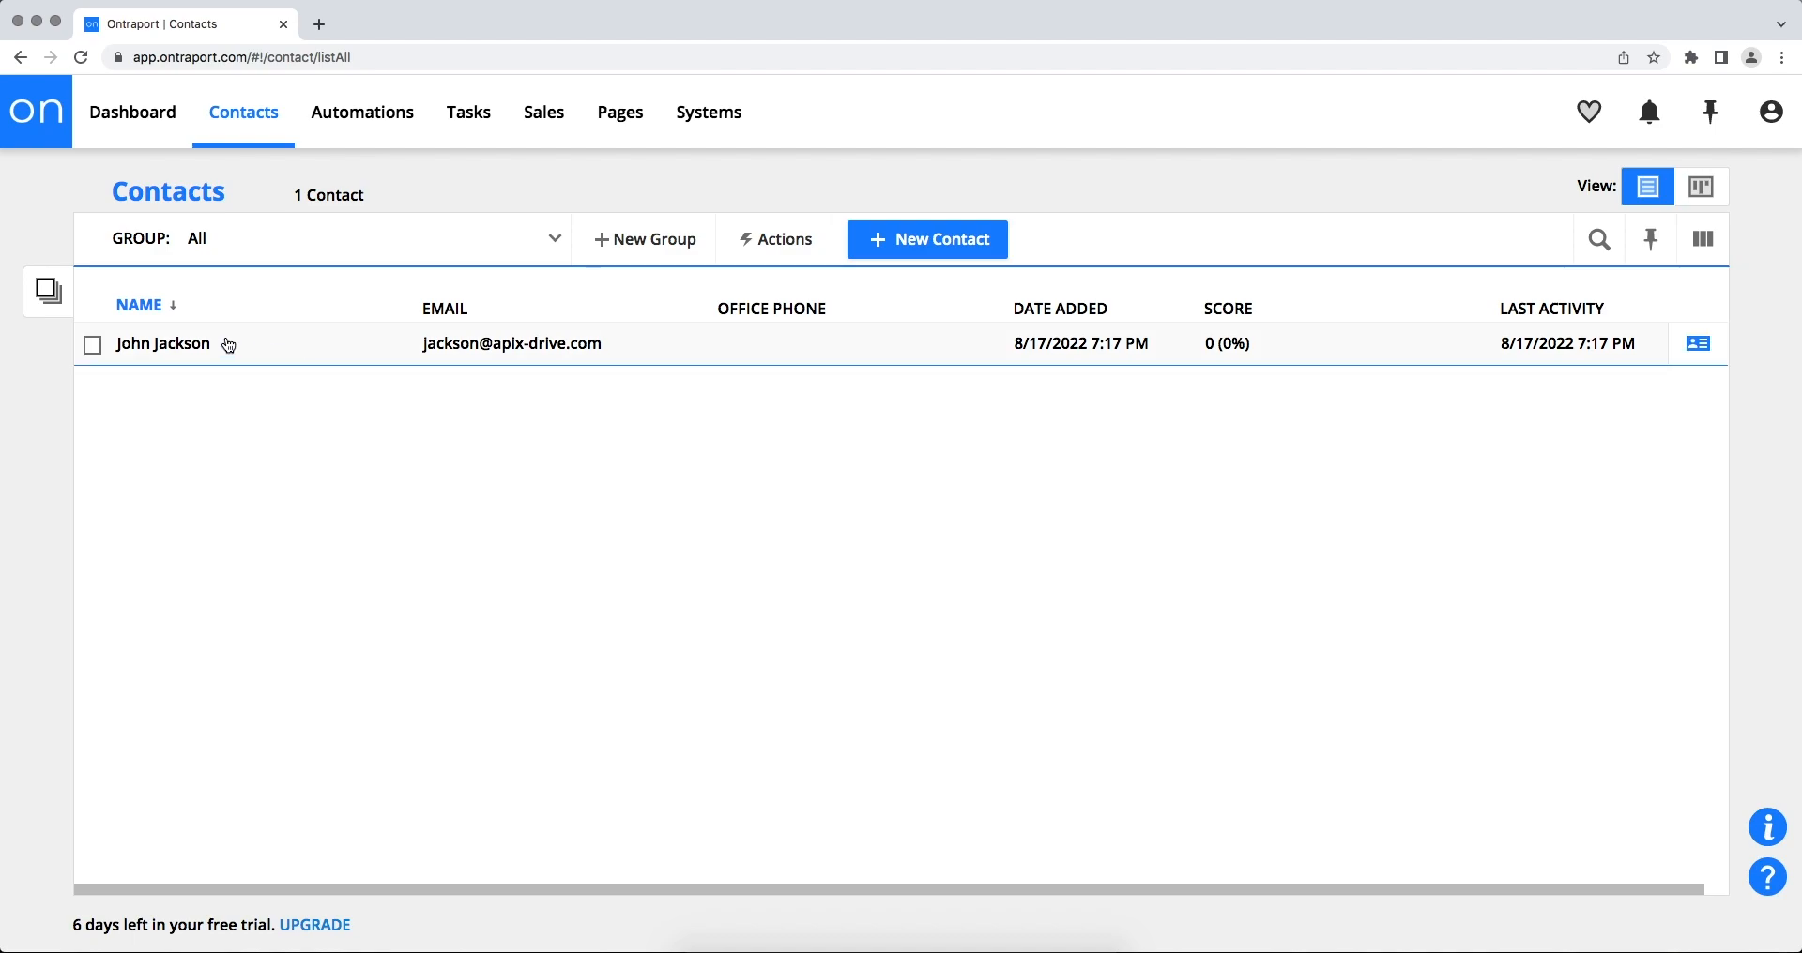
# - Open the test contact's record in Ontraport and check that its email, phone and title arrived
pyautogui.click(206, 346)
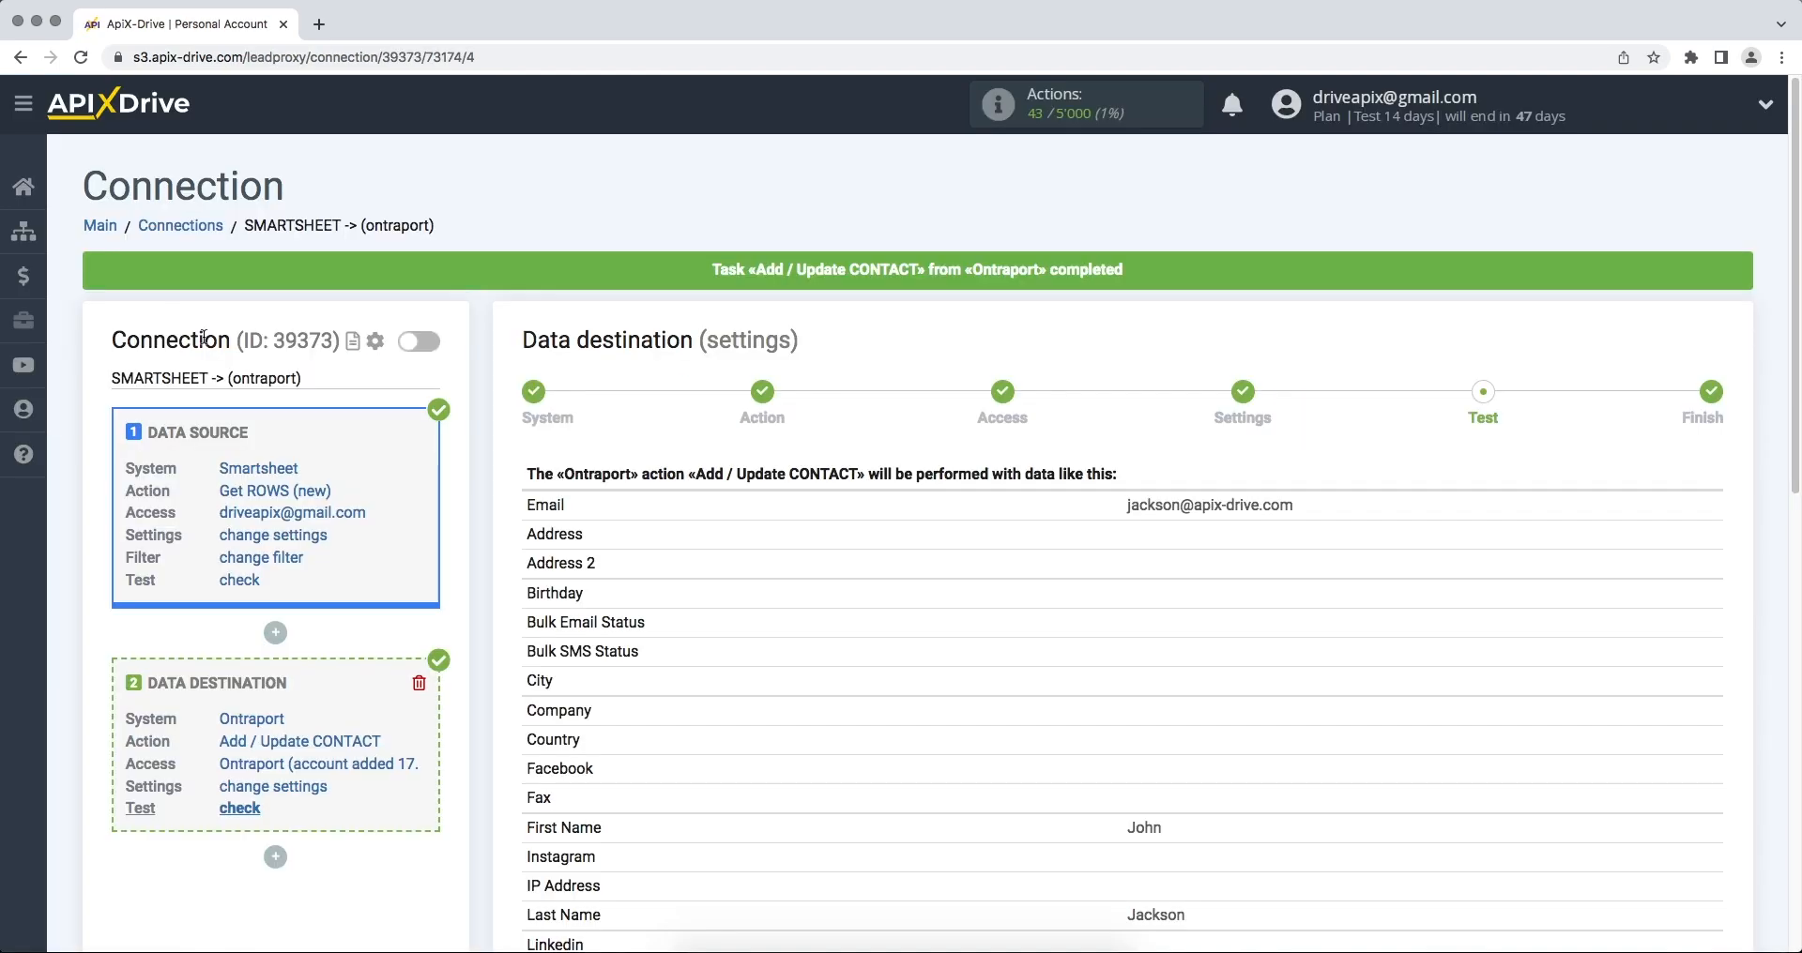
pyautogui.scroll(-10, 217, 335)
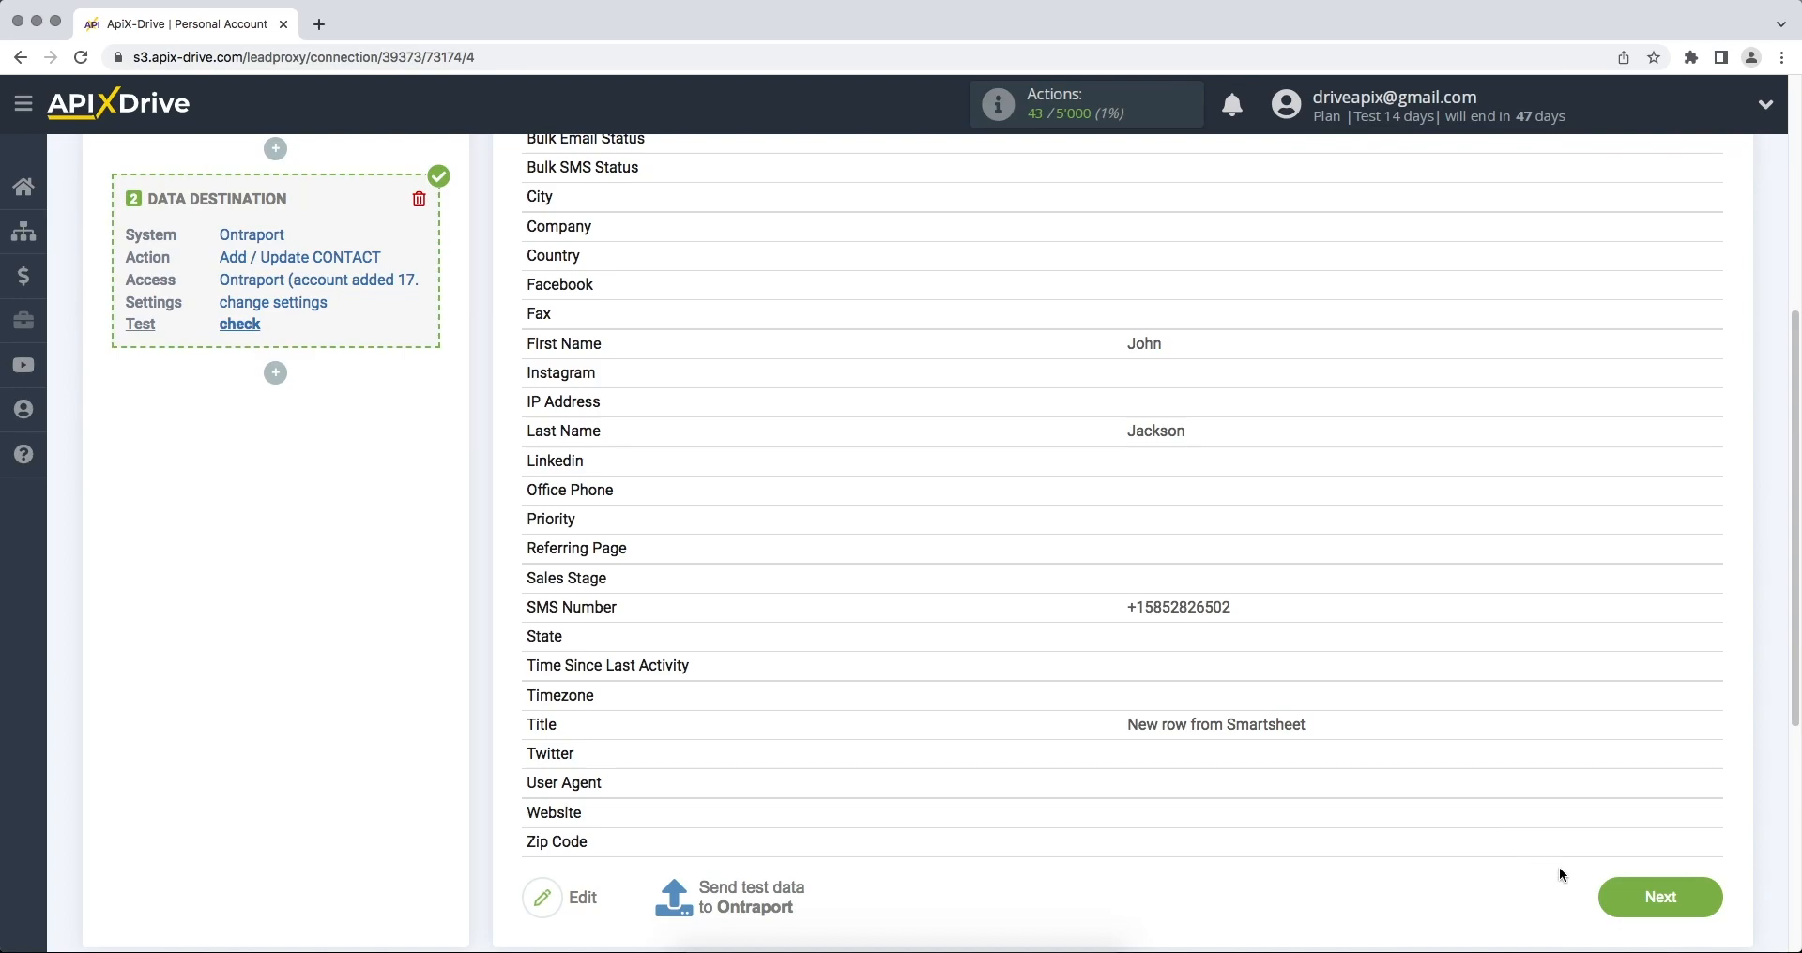
# - Finish the connection with updating enabled and save an update interval of 5 minutes
pyautogui.click(1604, 894)
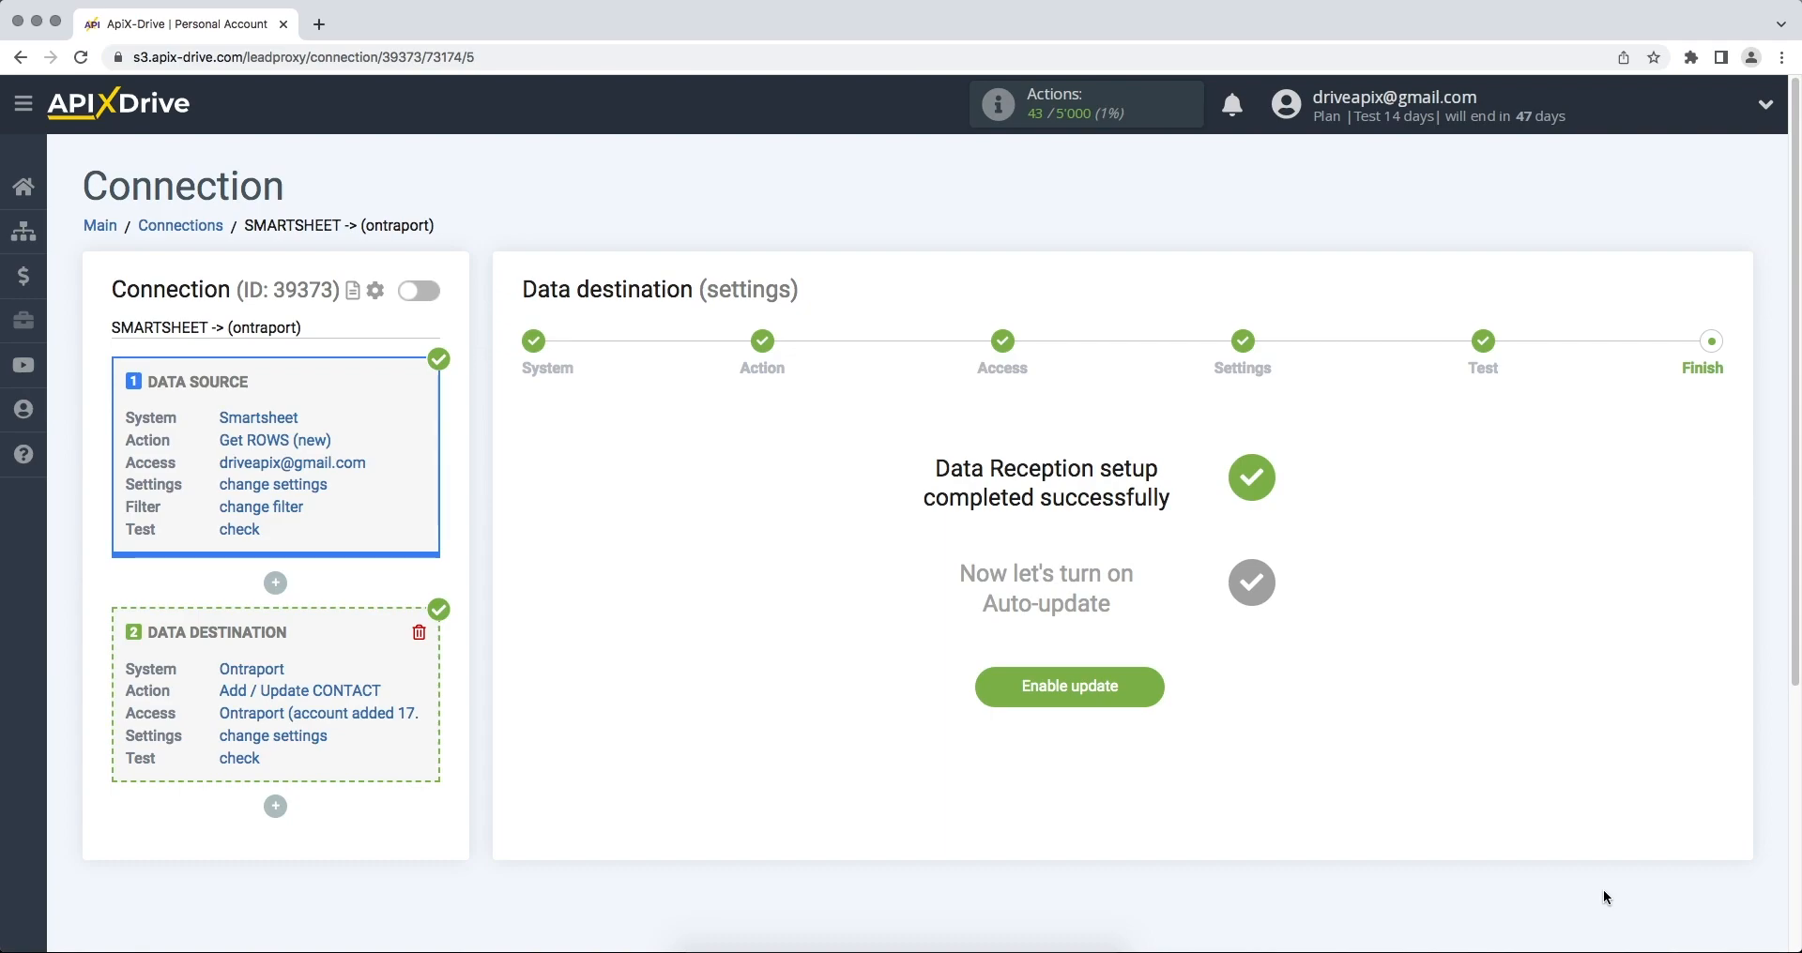
pyautogui.click(1090, 686)
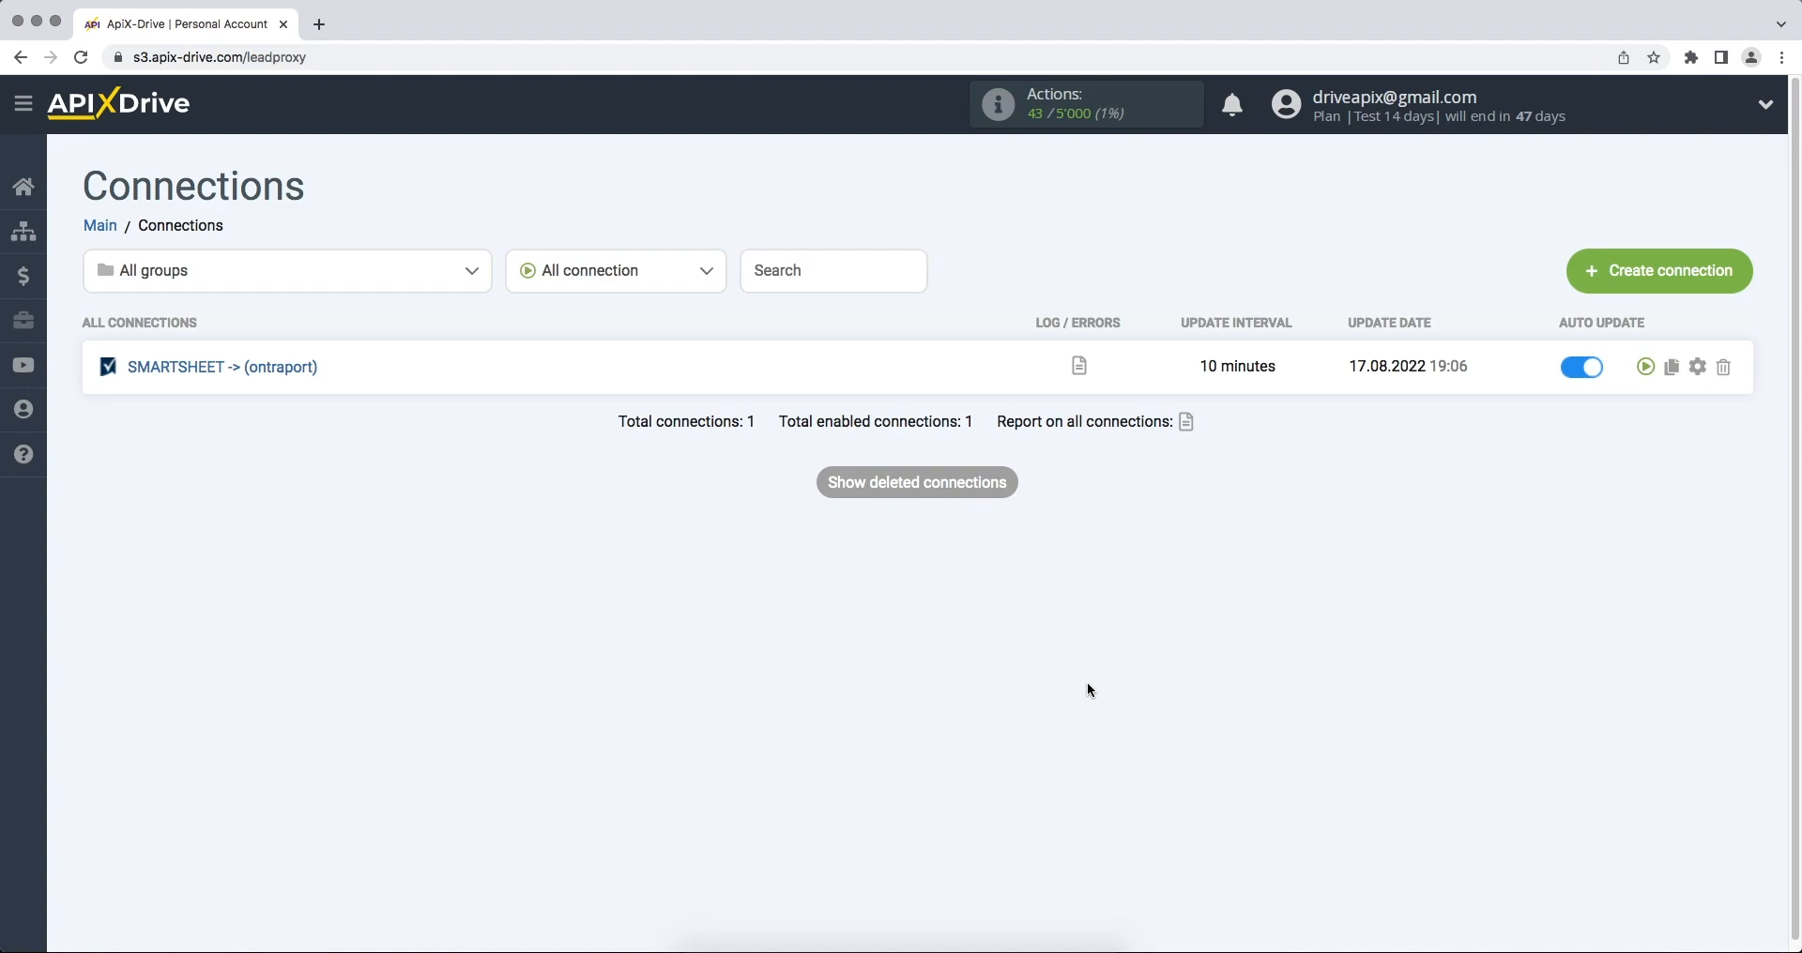
pyautogui.click(1697, 367)
pyautogui.click(1094, 541)
pyautogui.click(1092, 518)
pyautogui.click(882, 657)
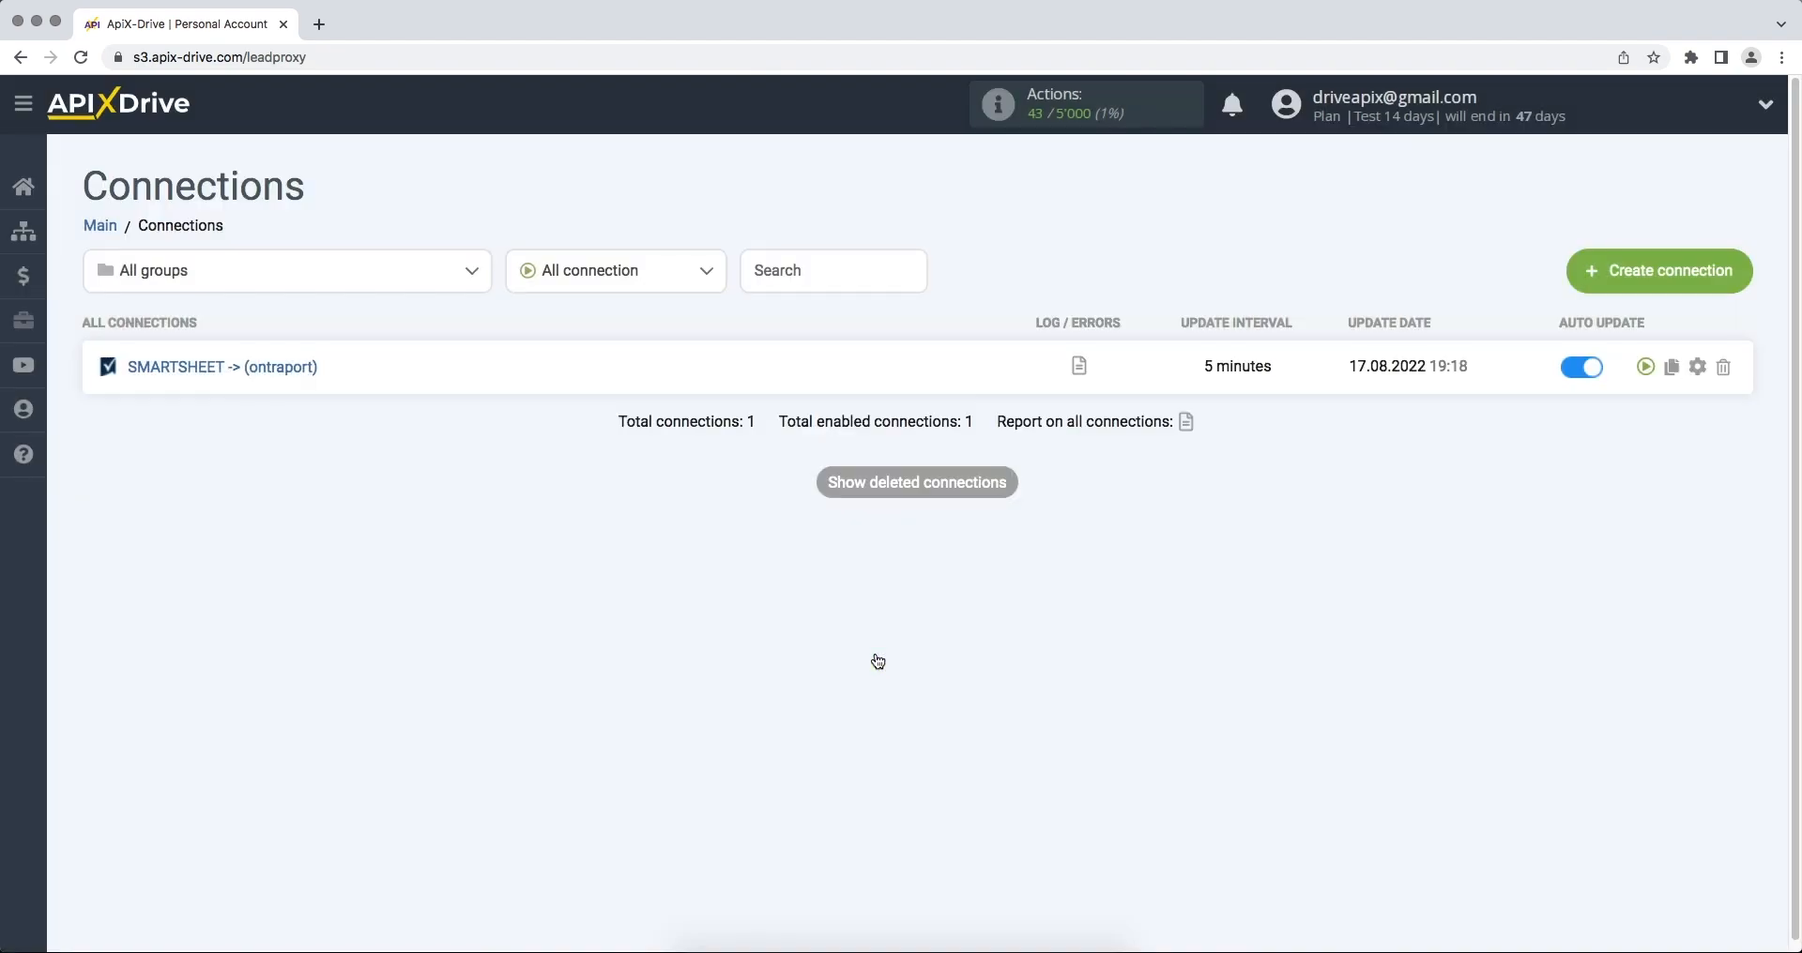